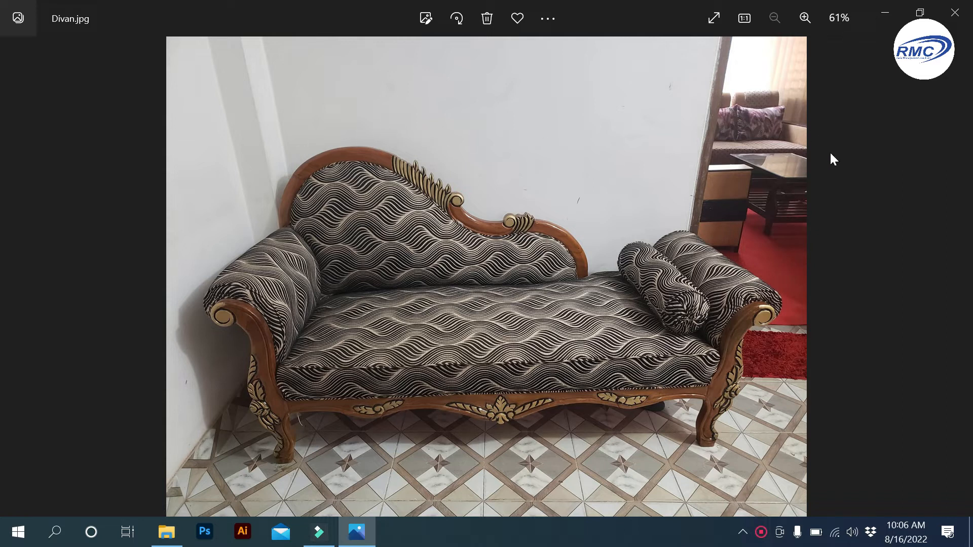
- Close the Divan.jpg sofa photo in Windows Photos
{"action": "left_click", "coordinate": [965, 21]}
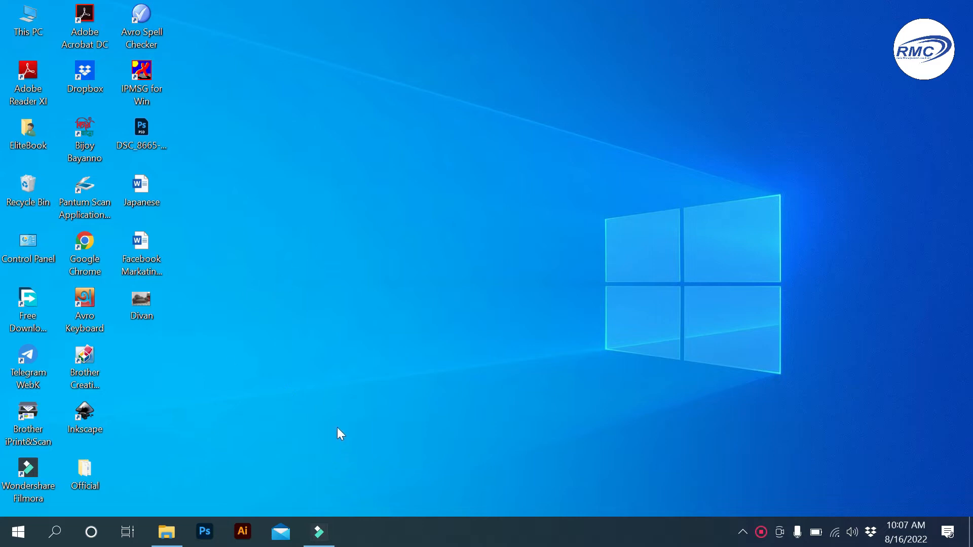
{"action": "double_click", "coordinate": [85, 245]}
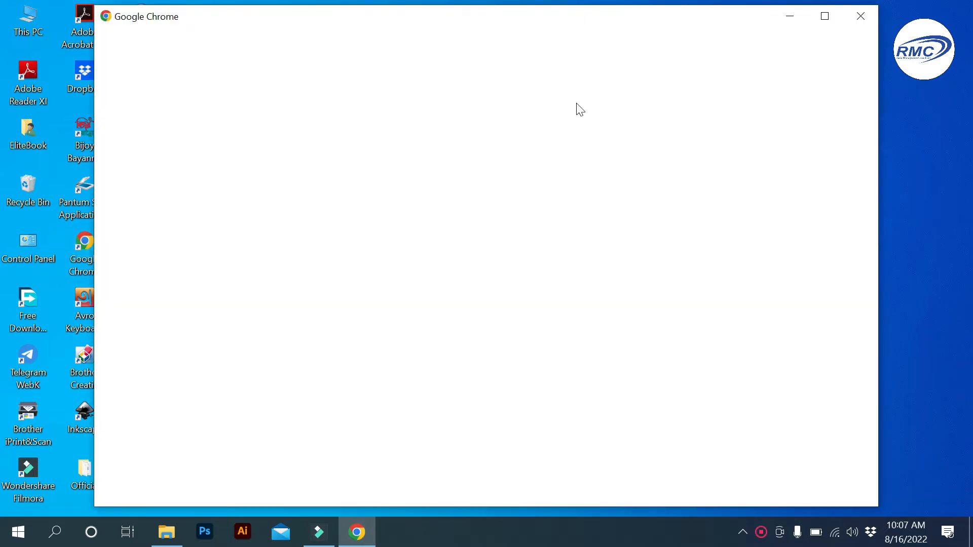
{"action": "left_click", "coordinate": [817, 22]}
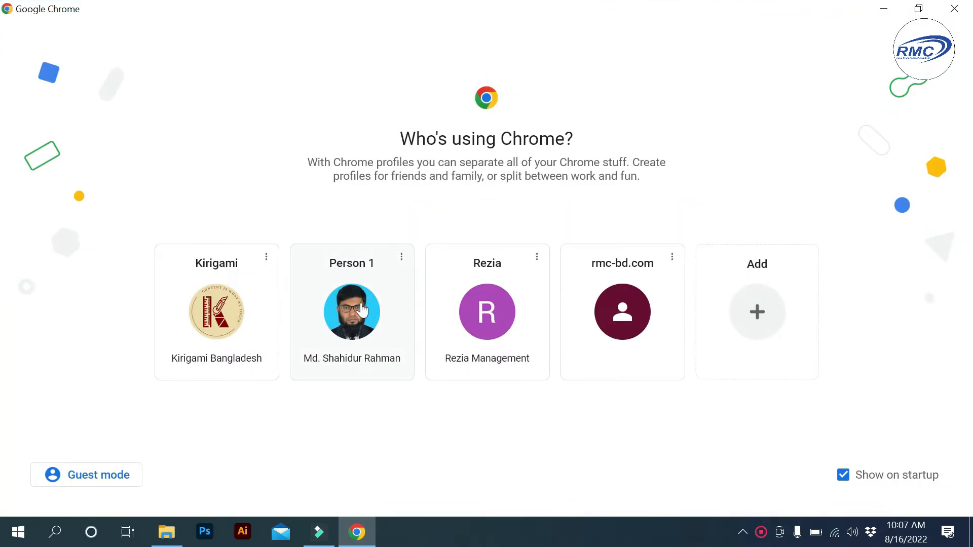
{"action": "left_click", "coordinate": [380, 284]}
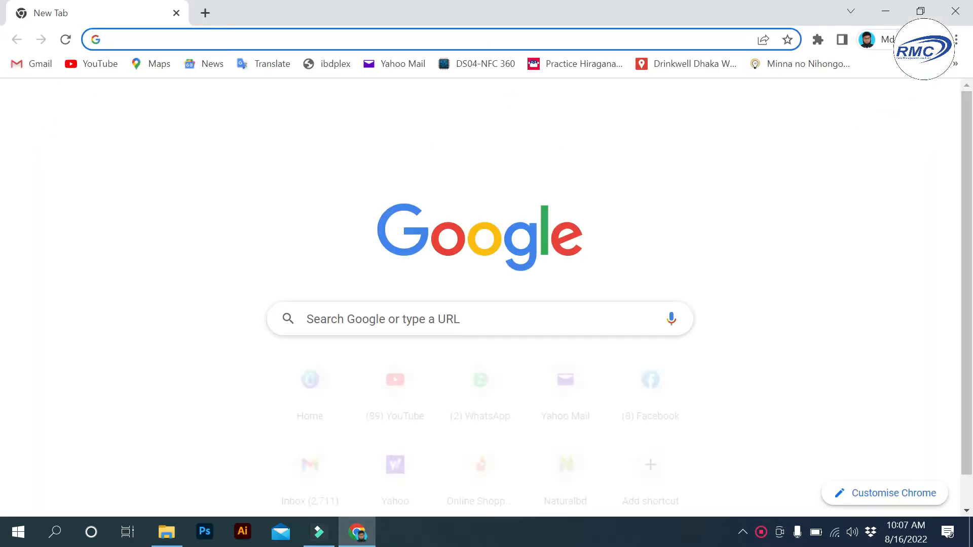
{"action": "type", "text": "www.canva.com"}
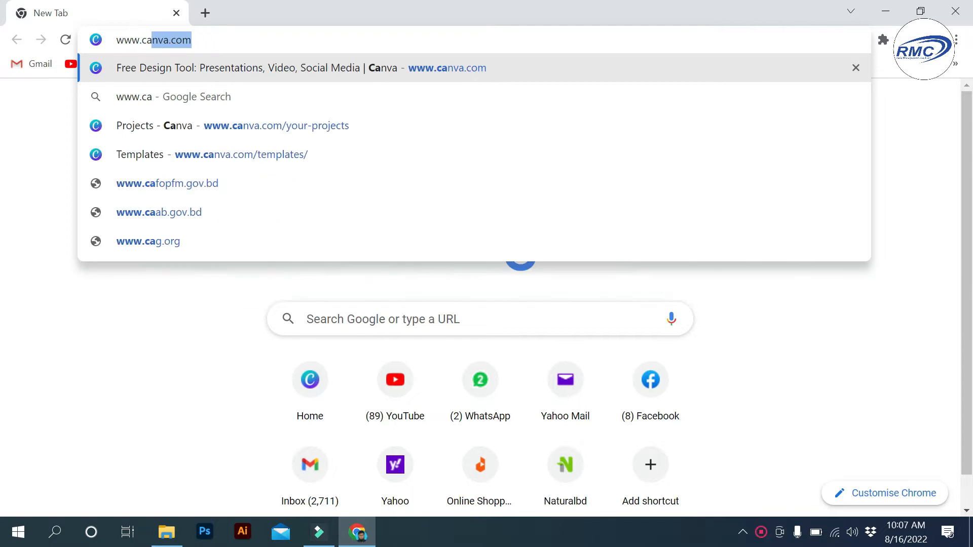
{"action": "key", "text": "Return"}
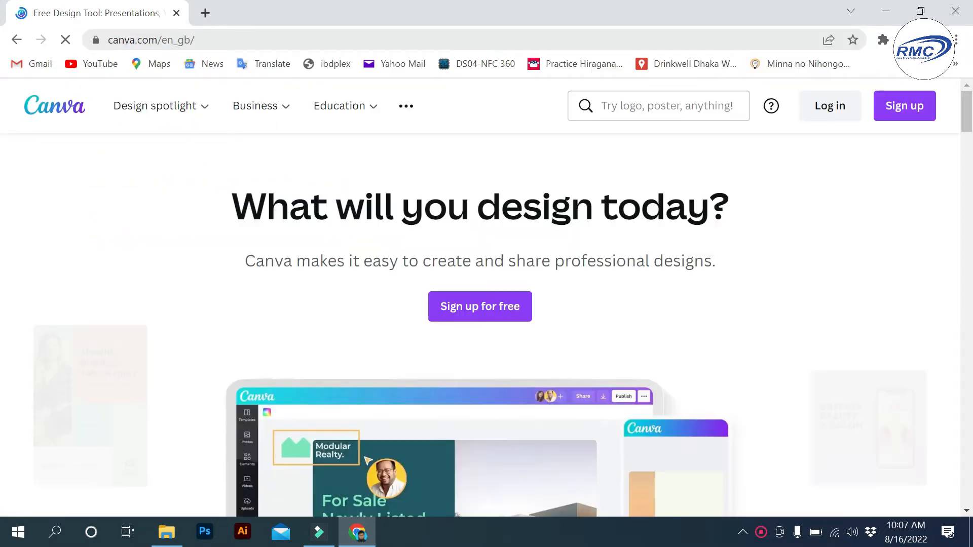
- Log in to Canva with the account's email address and password
{"action": "left_click", "coordinate": [829, 108]}
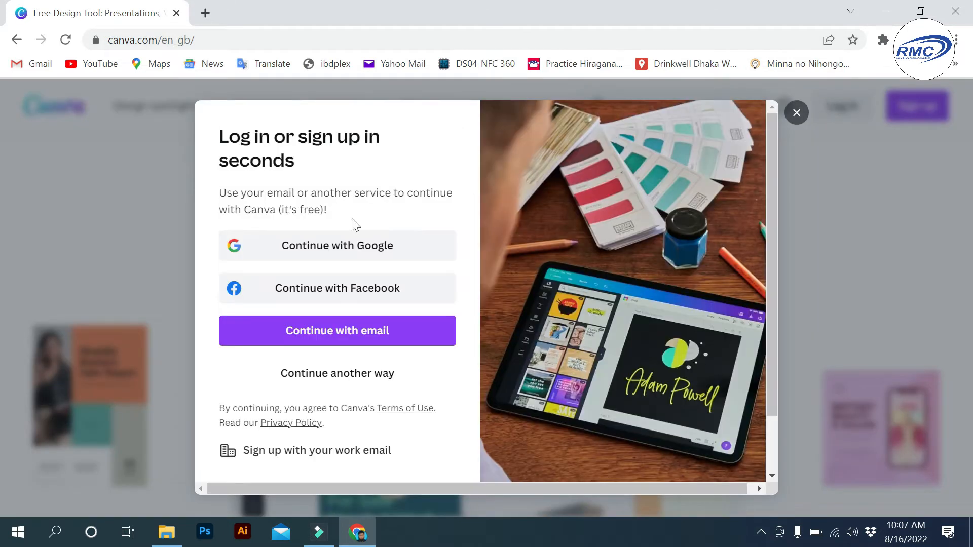
{"action": "left_click", "coordinate": [333, 334]}
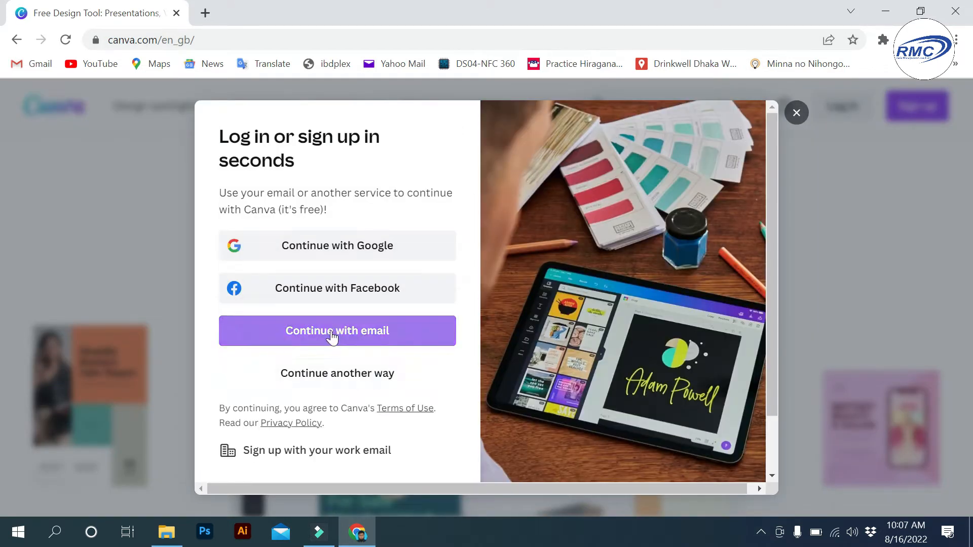
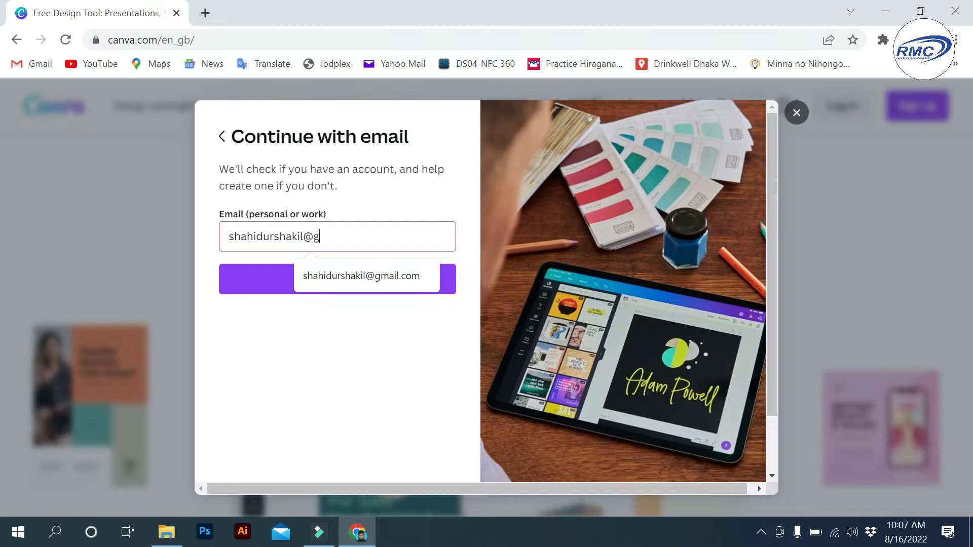
{"action": "key", "text": "Return"}
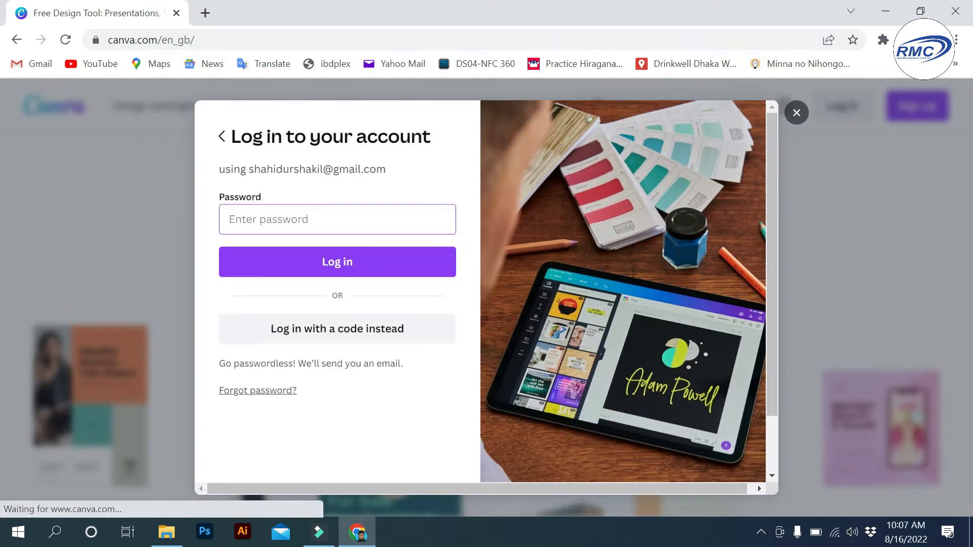
{"action": "type", "text": "*"}
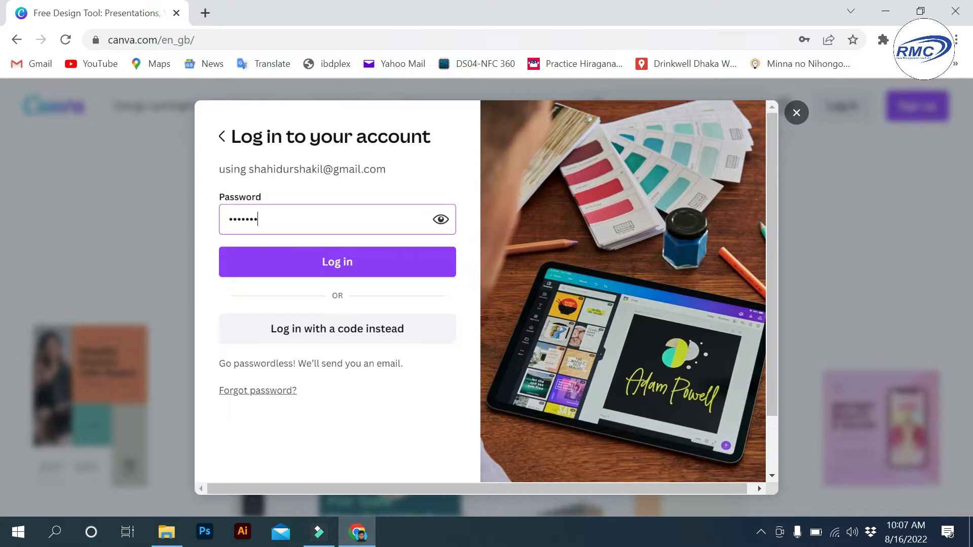
{"action": "key", "text": "Return"}
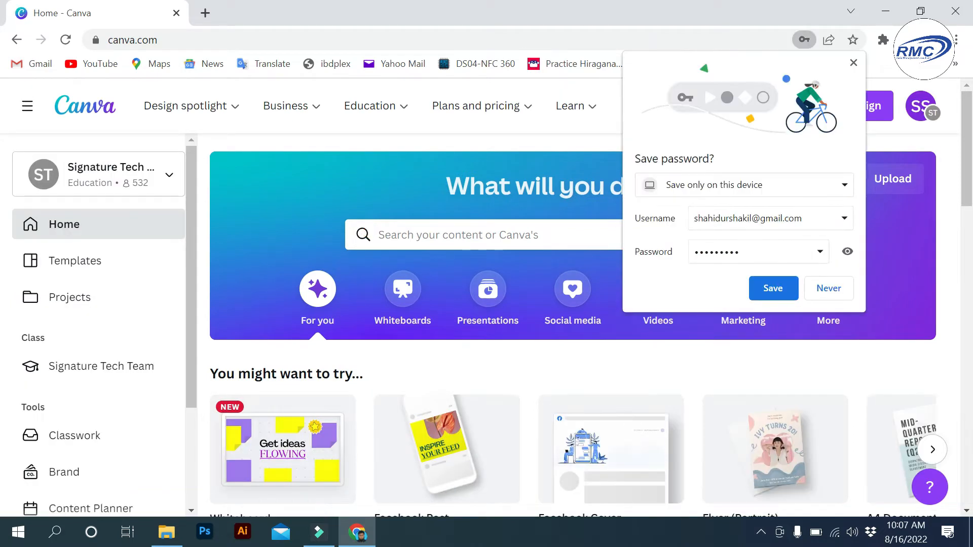
- Decline Chrome's offer to save the Canva password
{"action": "left_click", "coordinate": [829, 289]}
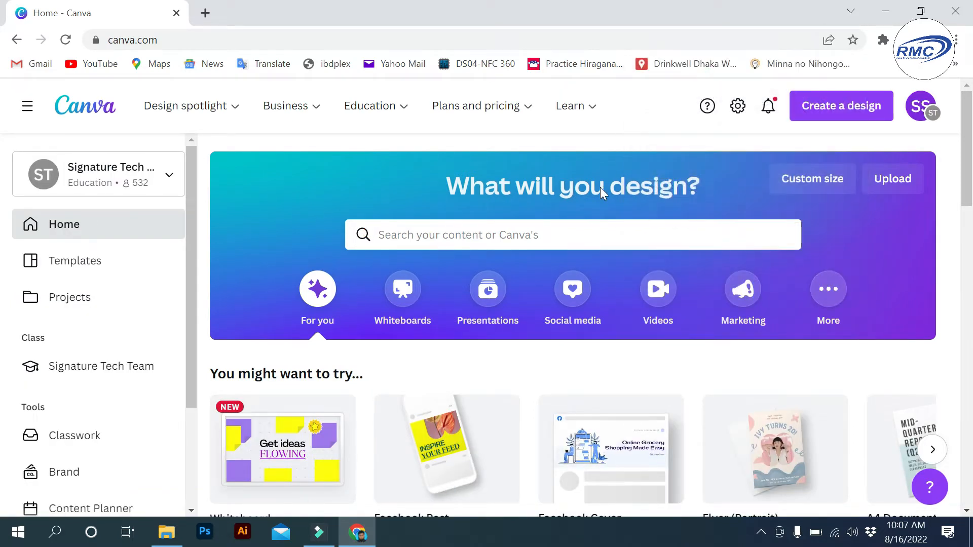
{"action": "scroll", "coordinate": [561, 236], "scroll_direction": "down", "scroll_amount": 5}
{"action": "scroll", "coordinate": [515, 233], "scroll_direction": "up", "scroll_amount": 5}
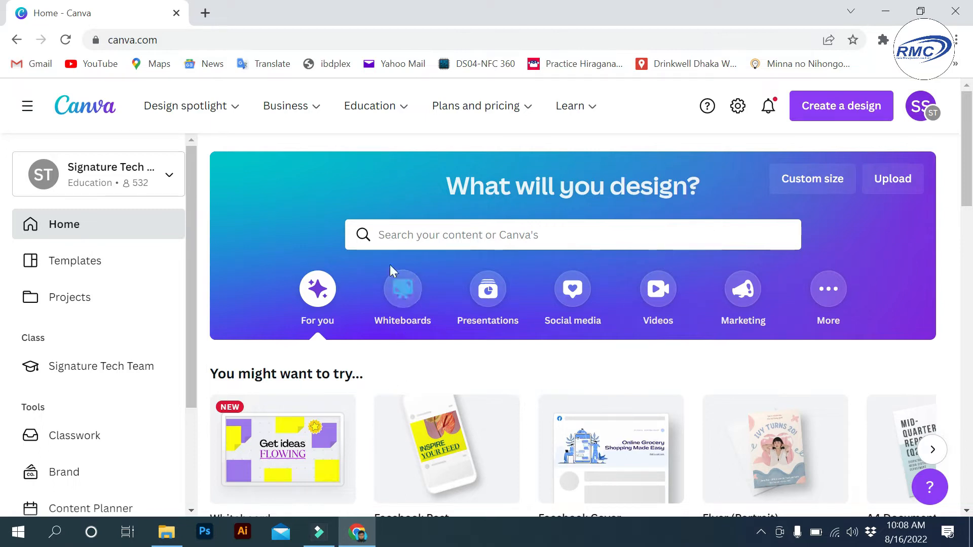
- Search Canva templates for 'facebook post furniture'
{"action": "left_click", "coordinate": [446, 233]}
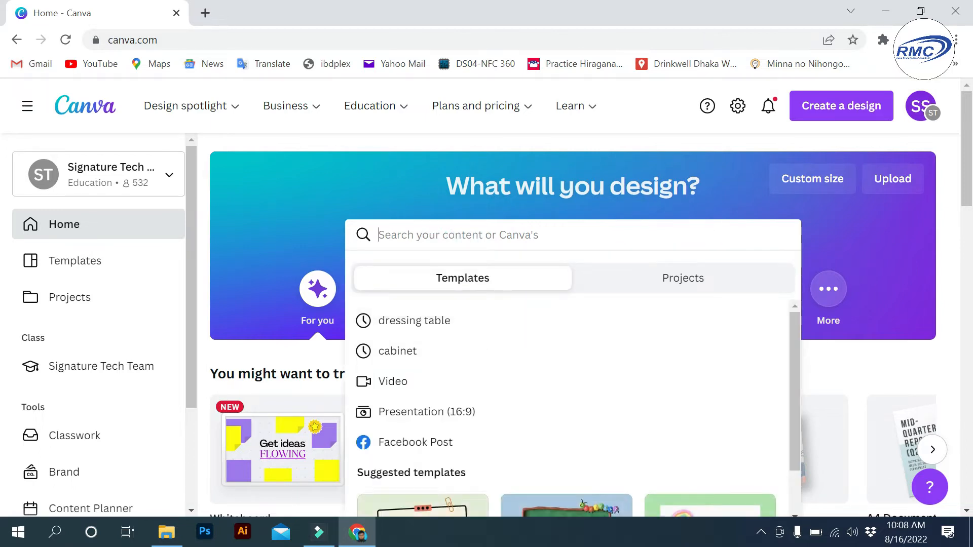
{"action": "type", "text": "facebook post furniture"}
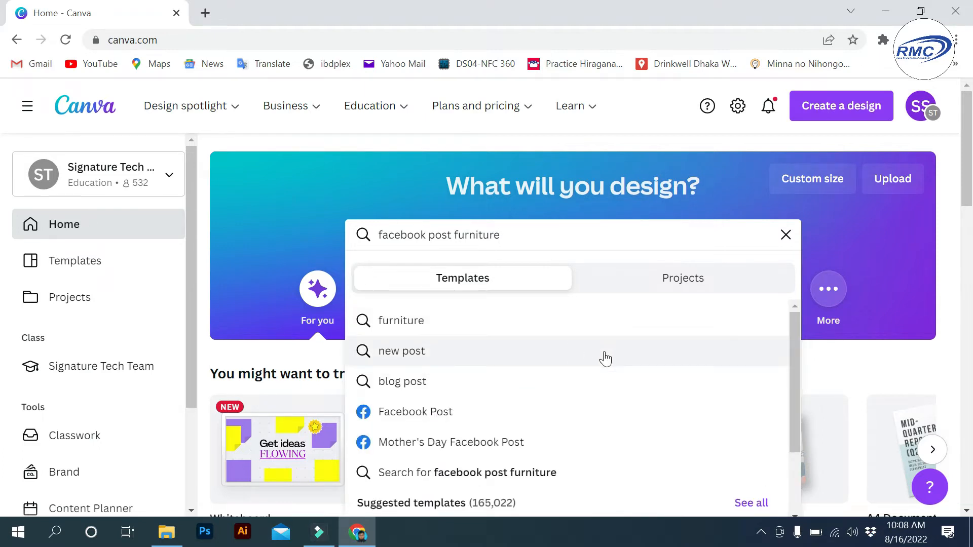
{"action": "key", "text": "Return"}
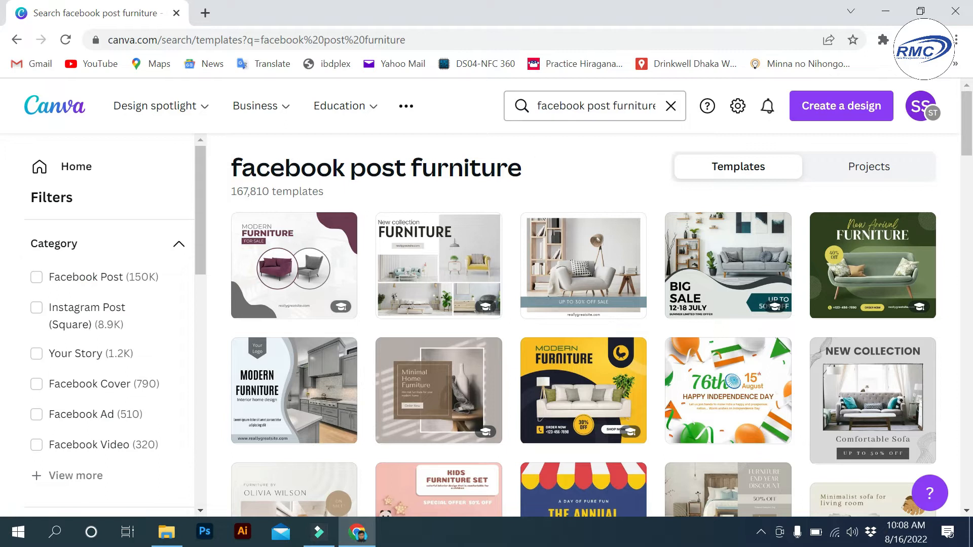
- Change the template search to 'facebook post workshop'
{"action": "left_click", "coordinate": [614, 105]}
{"action": "left_click_drag", "start_coordinate": [577, 108], "coordinate": [516, 107]}
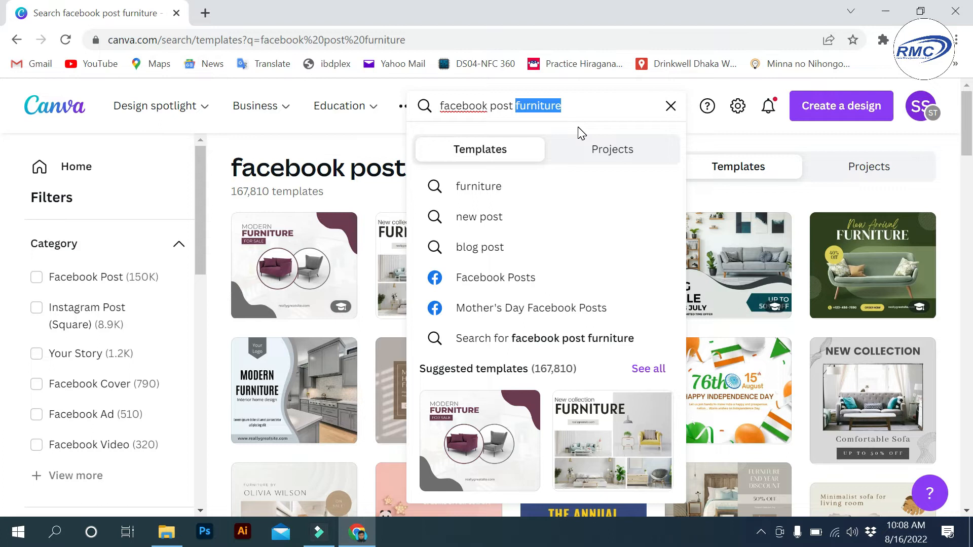
{"action": "type", "text": "workshop"}
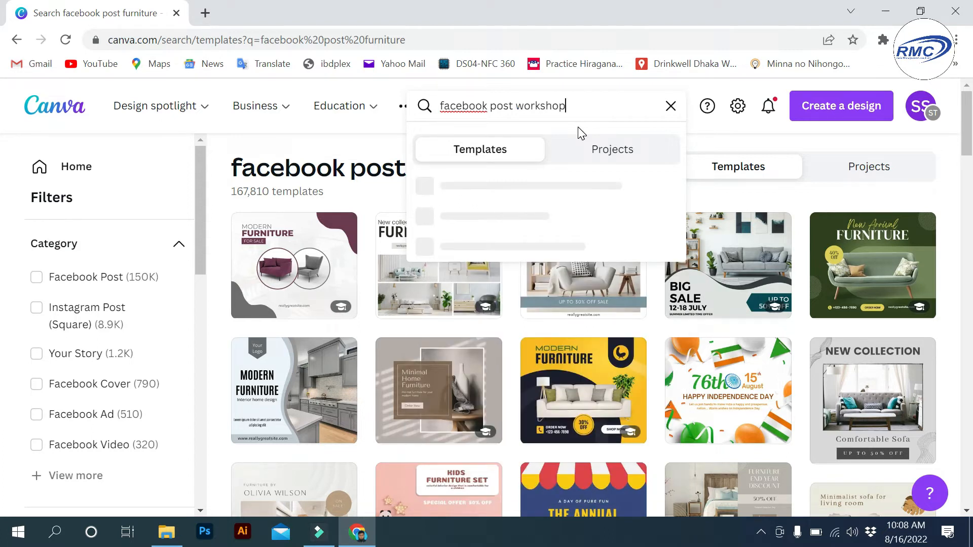
{"action": "key", "text": "Return"}
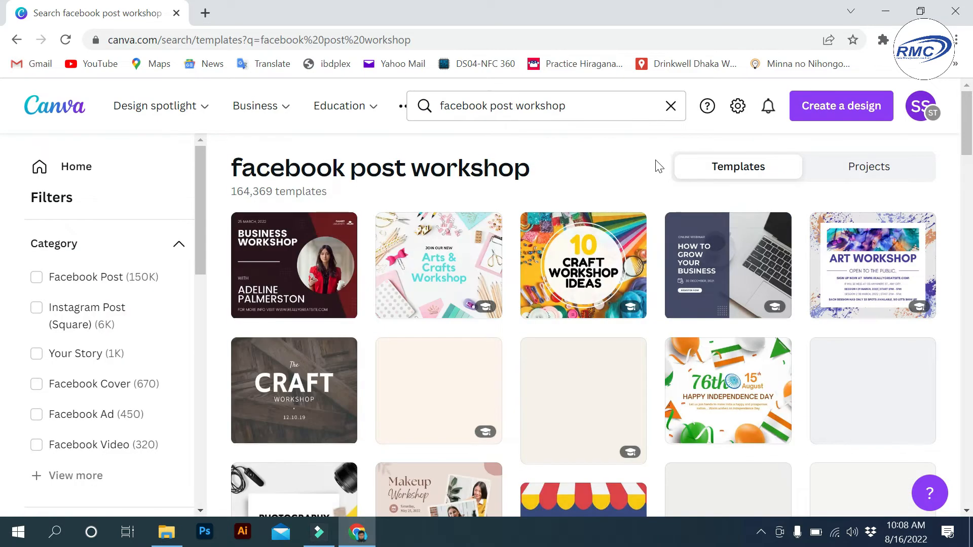
- Change the search to 'facebook post car service' and look over the results
{"action": "double_click", "coordinate": [516, 105]}
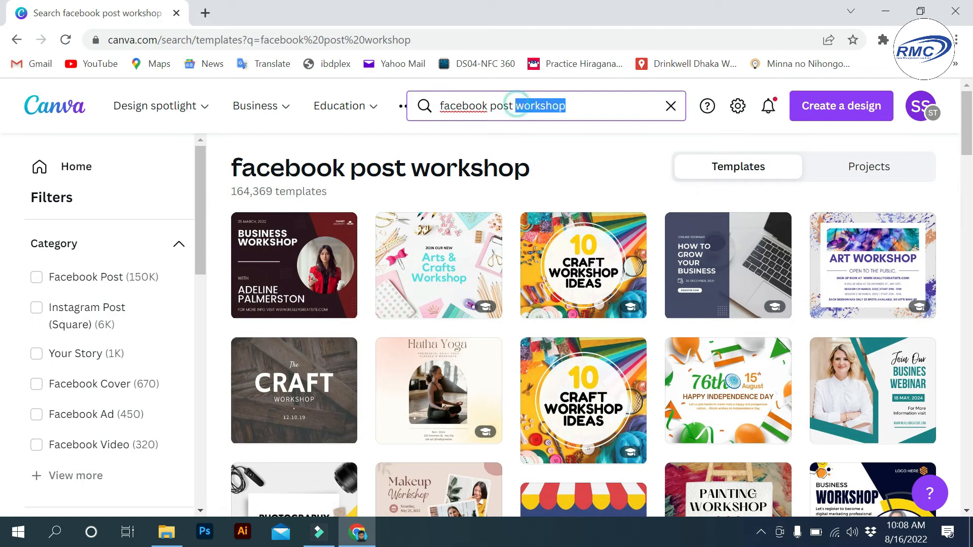
{"action": "type", "text": "car service"}
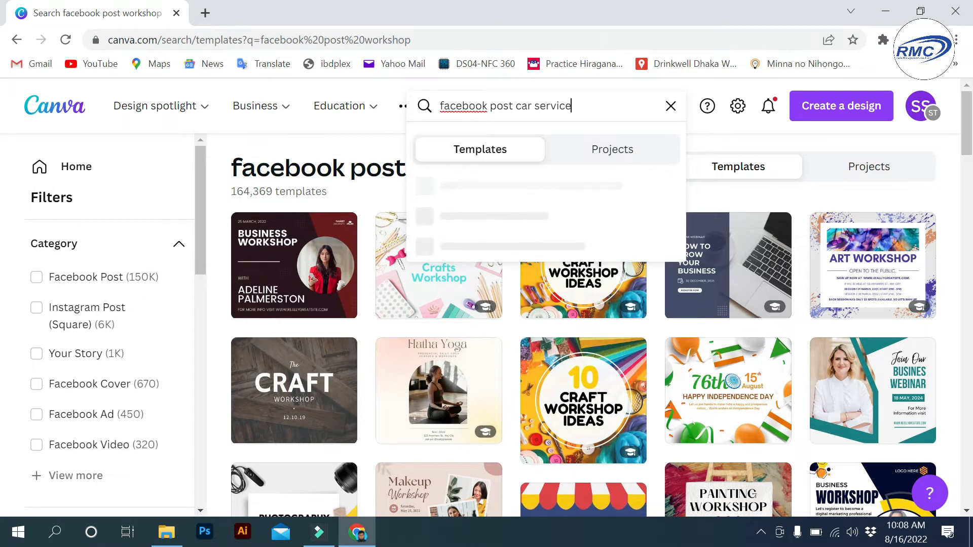
{"action": "key", "text": "Return"}
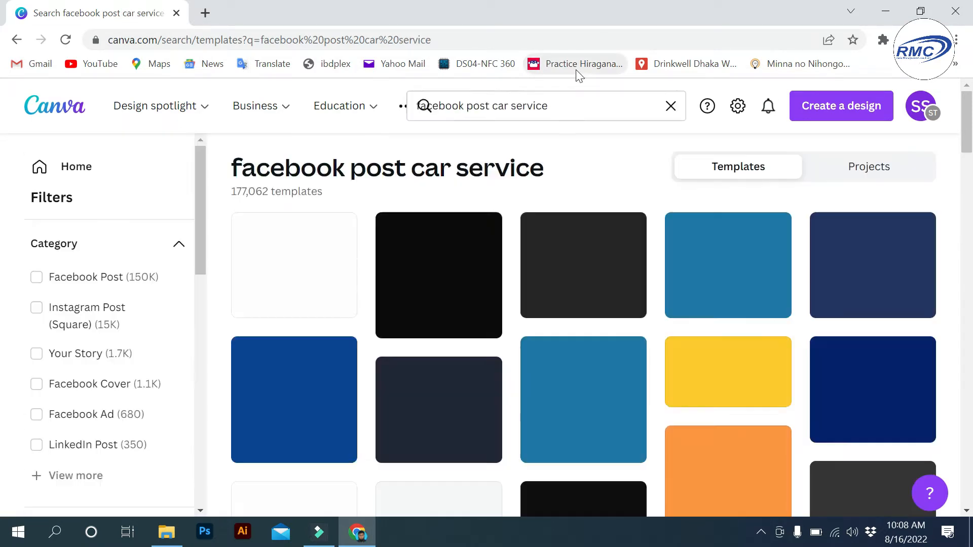
{"action": "scroll", "coordinate": [705, 276], "scroll_direction": "down", "scroll_amount": 1}
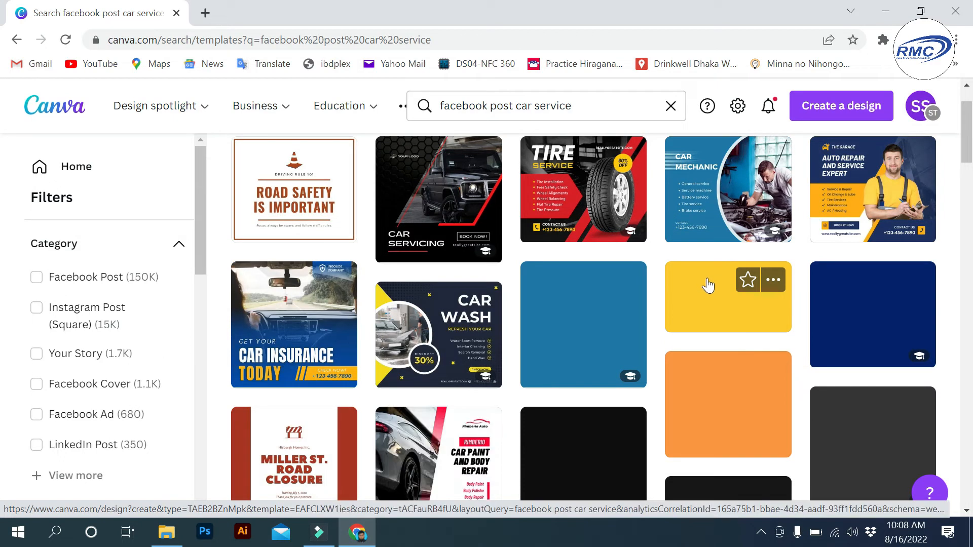
{"action": "scroll", "coordinate": [553, 153], "scroll_direction": "up", "scroll_amount": 1}
{"action": "left_click_drag", "start_coordinate": [516, 105], "coordinate": [571, 105]}
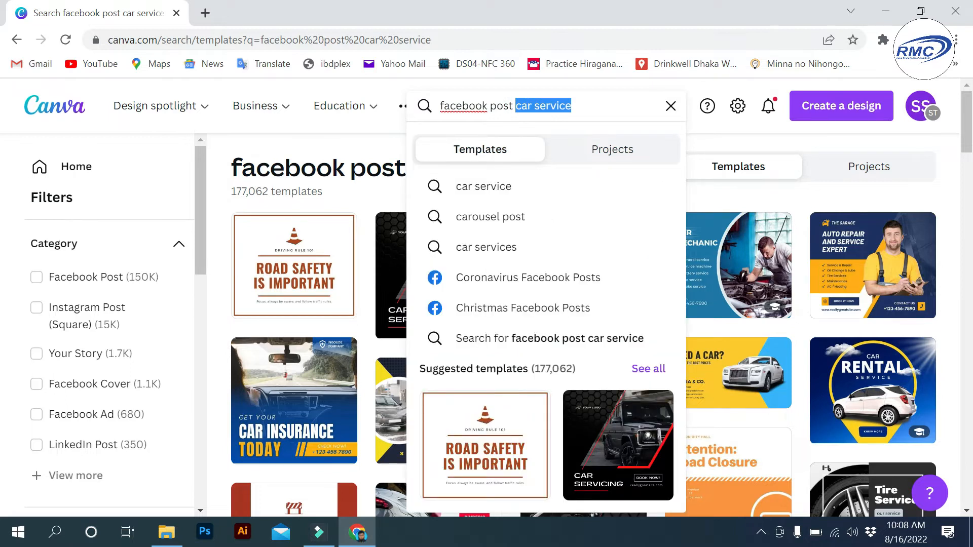
- Search 'facebook post leather shoe' templates, browse them, then delete 'leather shoe' from the query
{"action": "key", "text": "BackSpace"}
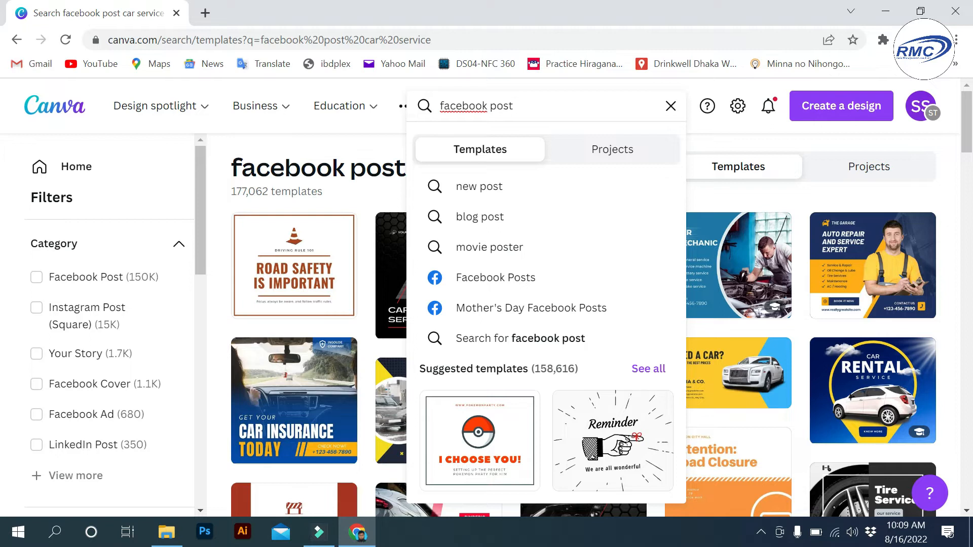
{"action": "type", "text": "leather"}
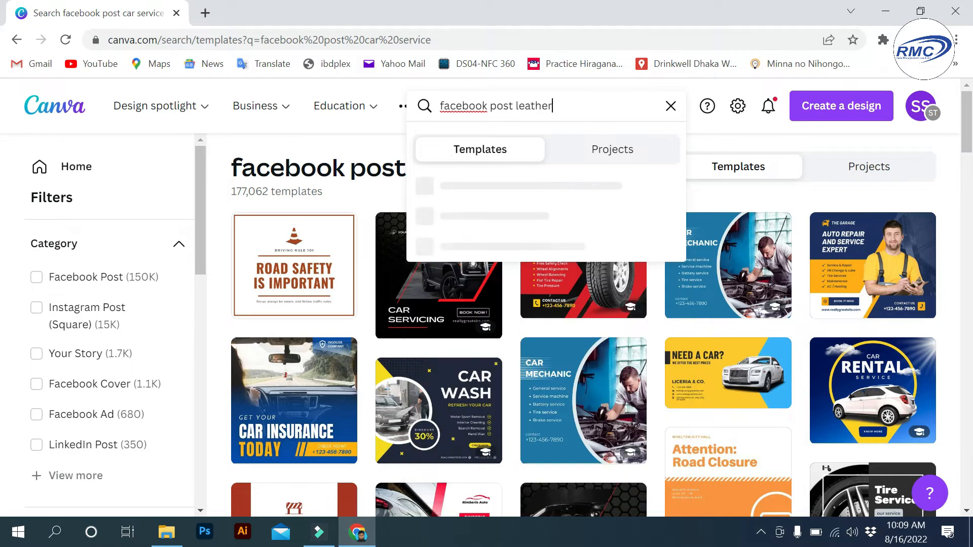
{"action": "type", "text": " shoe"}
{"action": "key", "text": "Return"}
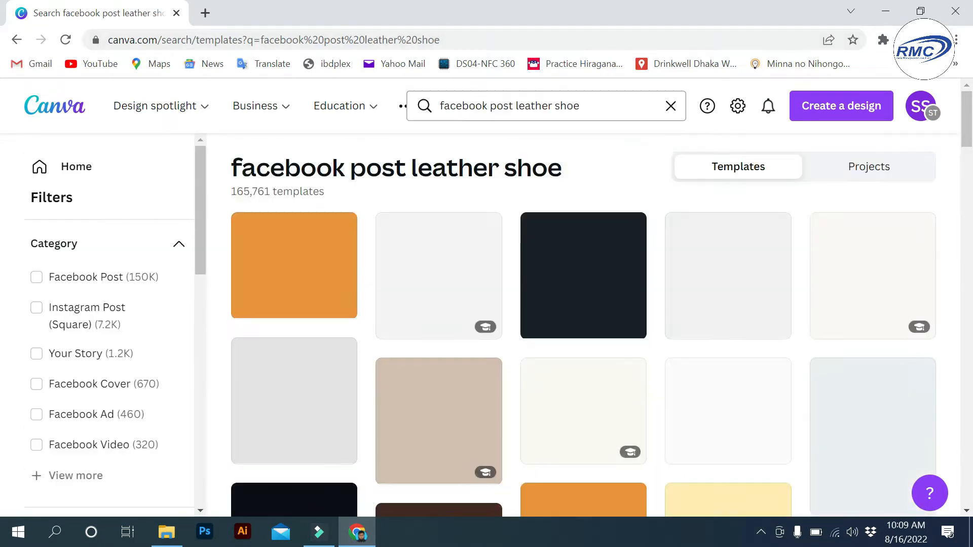
{"action": "scroll", "coordinate": [667, 169], "scroll_direction": "down", "scroll_amount": 6}
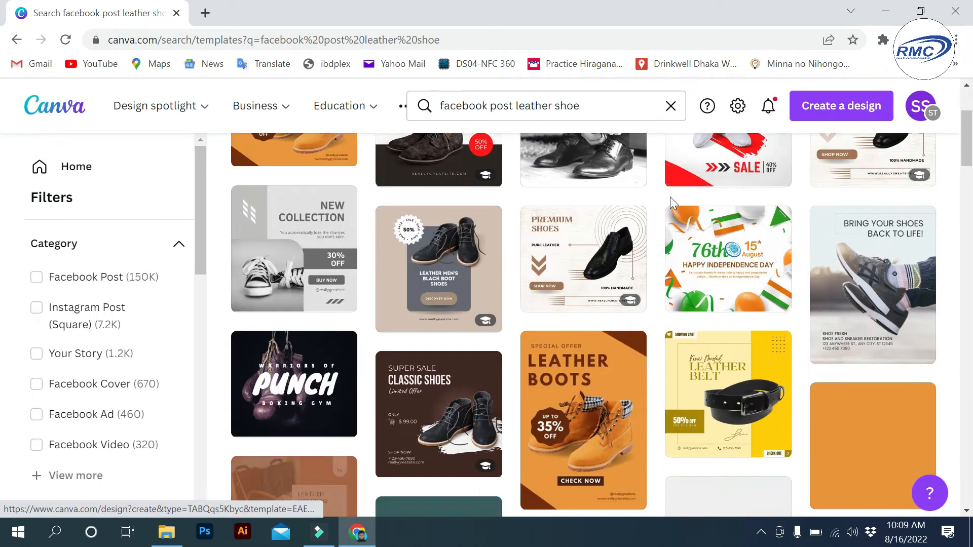
{"action": "scroll", "coordinate": [657, 294], "scroll_direction": "down", "scroll_amount": 3}
{"action": "scroll", "coordinate": [657, 294], "scroll_direction": "up", "scroll_amount": 9}
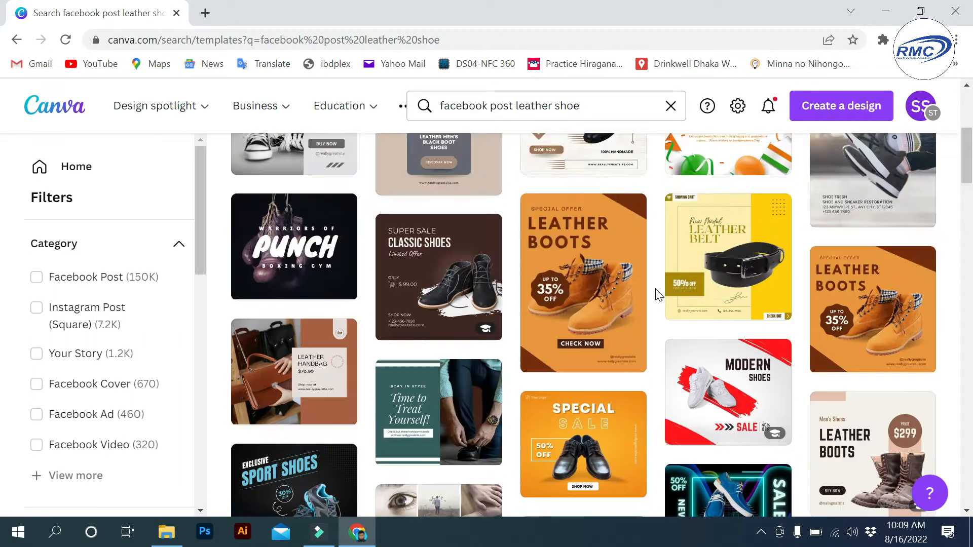
{"action": "left_click_drag", "start_coordinate": [591, 106], "coordinate": [518, 106]}
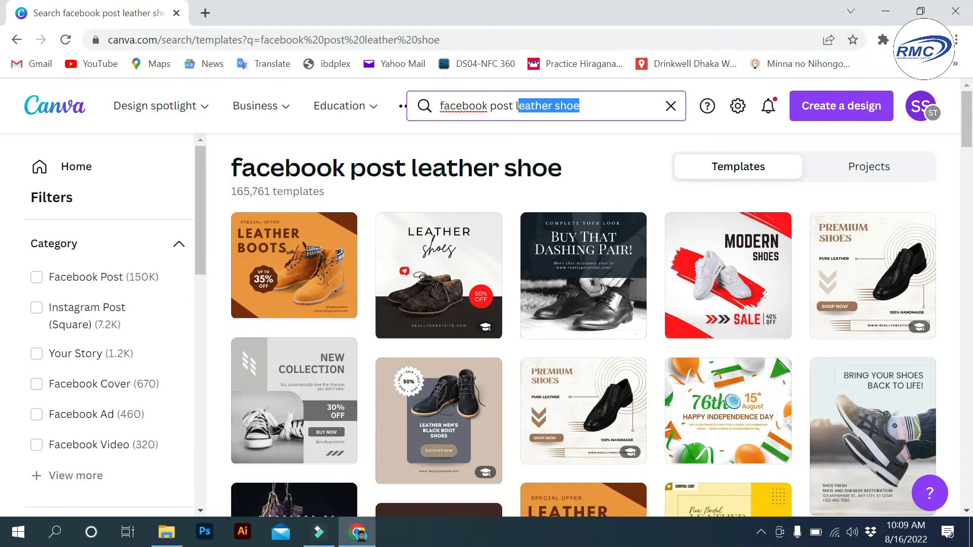
{"action": "key", "text": "BackSpace"}
{"action": "key", "text": "BackSpace"}
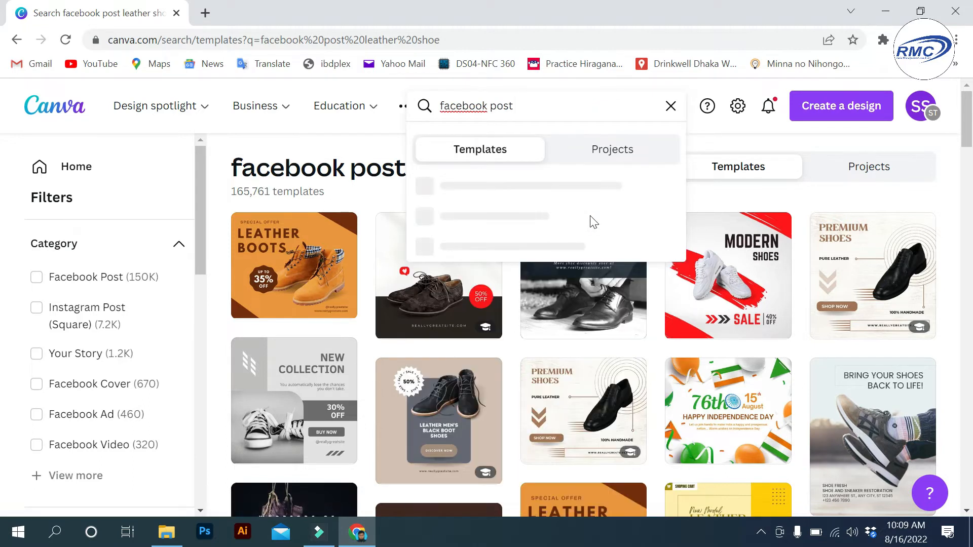
- Search 'facebook post furniture' again and scroll through the furniture template results
{"action": "type", "text": "furniture"}
{"action": "key", "text": "Return"}
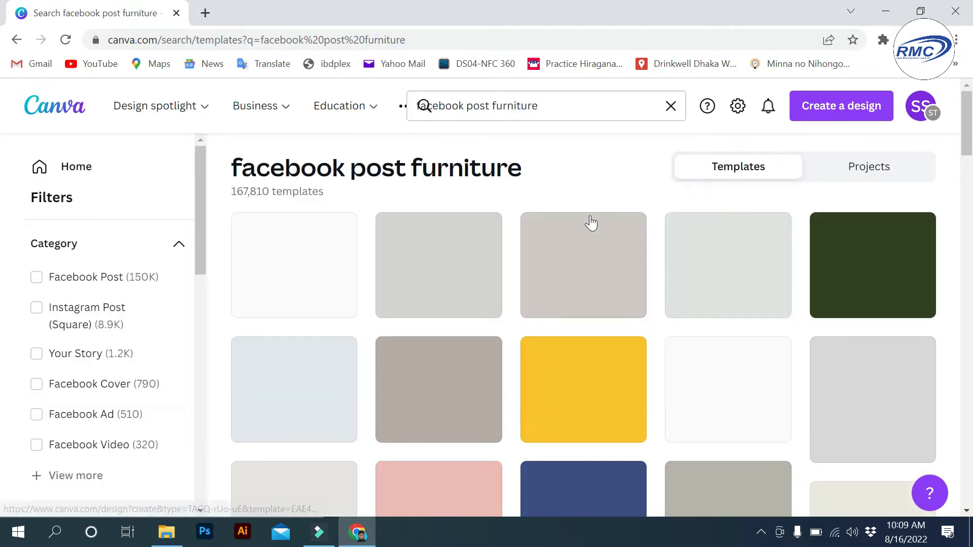
{"action": "scroll", "coordinate": [587, 180], "scroll_direction": "down", "scroll_amount": 2}
{"action": "scroll", "coordinate": [587, 179], "scroll_direction": "down", "scroll_amount": 3}
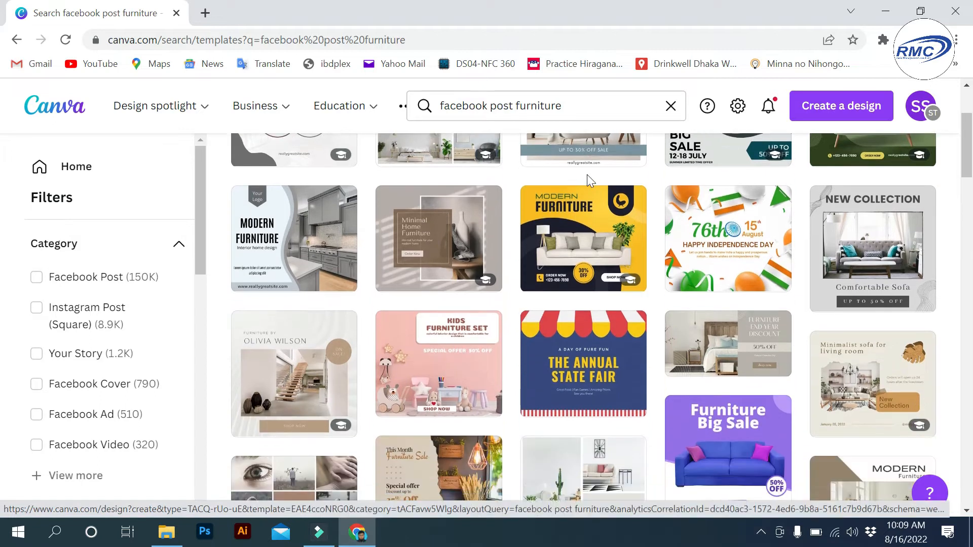
{"action": "scroll", "coordinate": [587, 180], "scroll_direction": "down", "scroll_amount": 5}
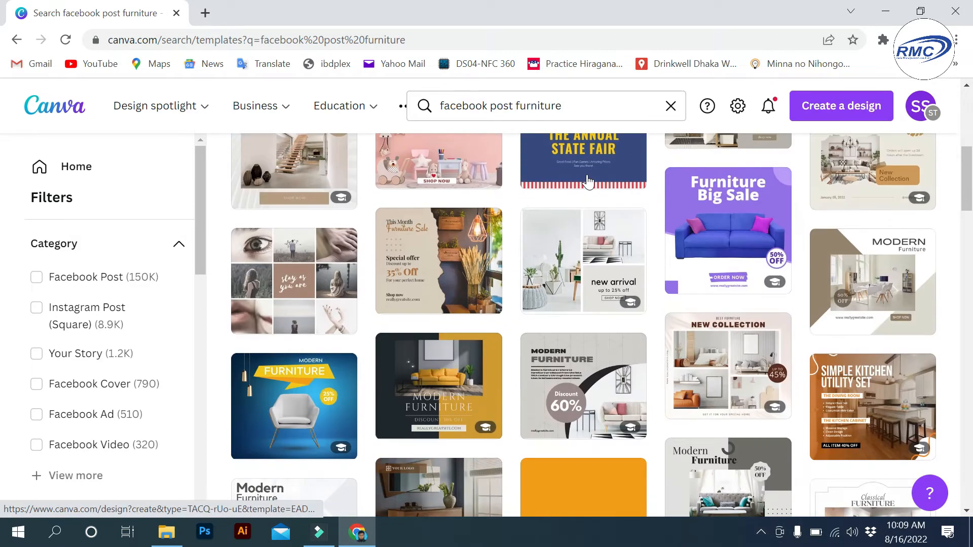
{"action": "scroll", "coordinate": [604, 227], "scroll_direction": "down", "scroll_amount": 2}
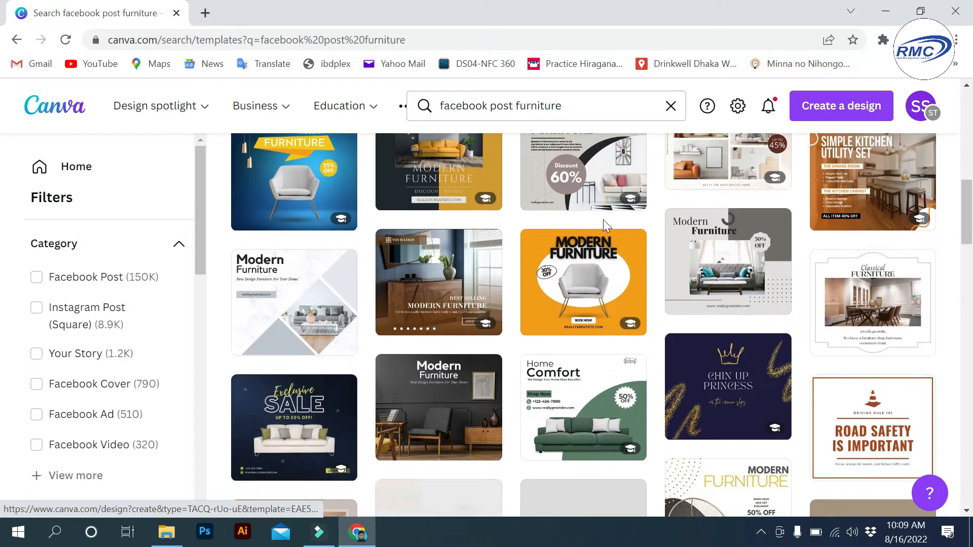
{"action": "scroll", "coordinate": [604, 227], "scroll_direction": "down", "scroll_amount": 2}
{"action": "scroll", "coordinate": [604, 225], "scroll_direction": "down", "scroll_amount": 5}
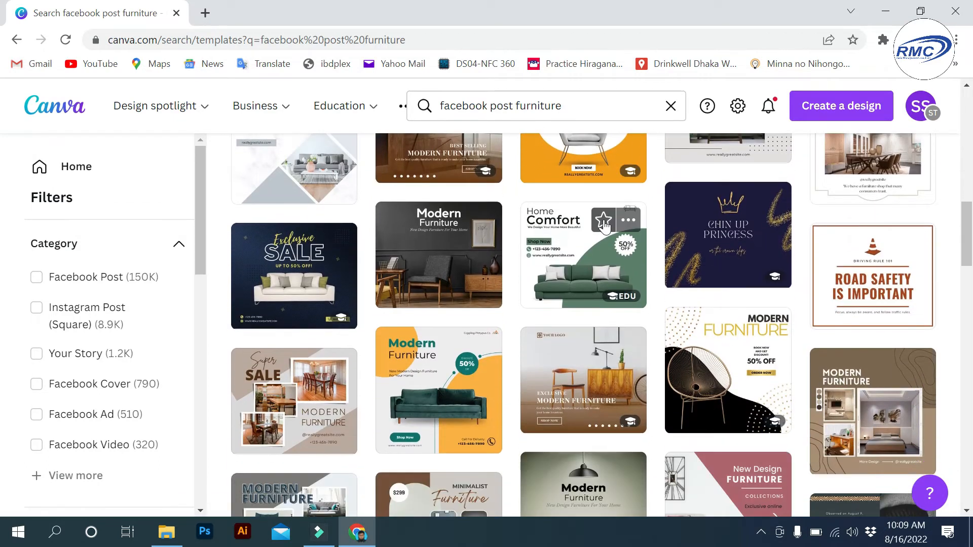
{"action": "scroll", "coordinate": [604, 216], "scroll_direction": "down", "scroll_amount": 2}
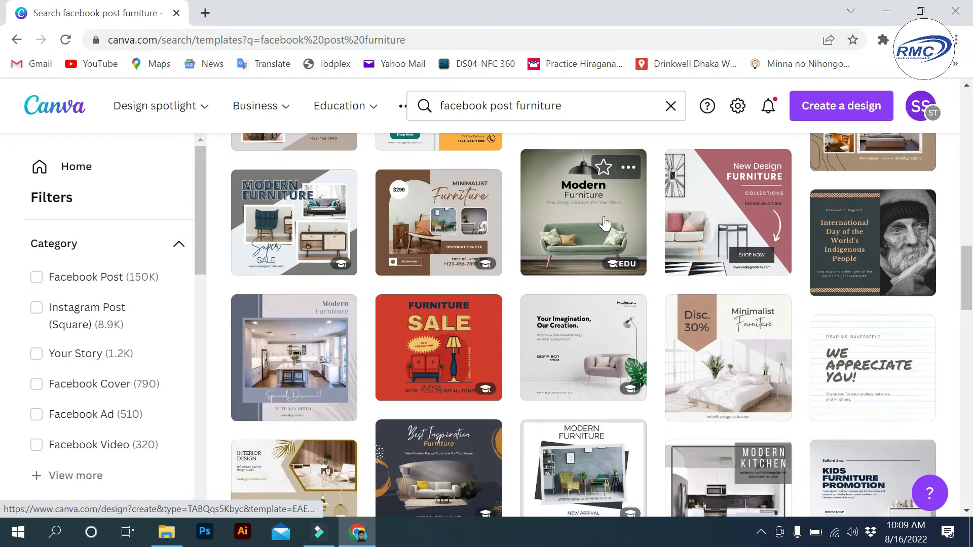
{"action": "scroll", "coordinate": [604, 216], "scroll_direction": "down", "scroll_amount": 2}
{"action": "scroll", "coordinate": [603, 216], "scroll_direction": "down", "scroll_amount": 2}
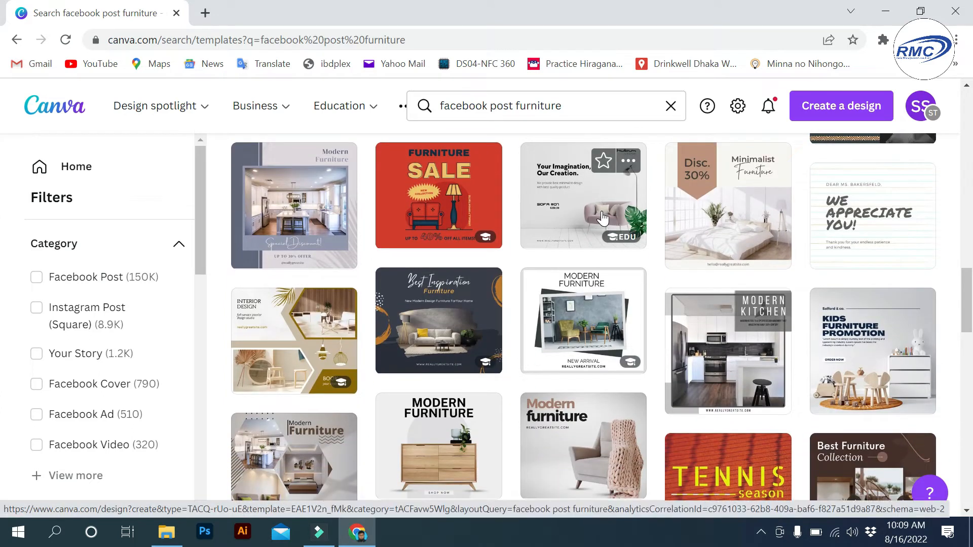
{"action": "scroll", "coordinate": [603, 218], "scroll_direction": "down", "scroll_amount": 4}
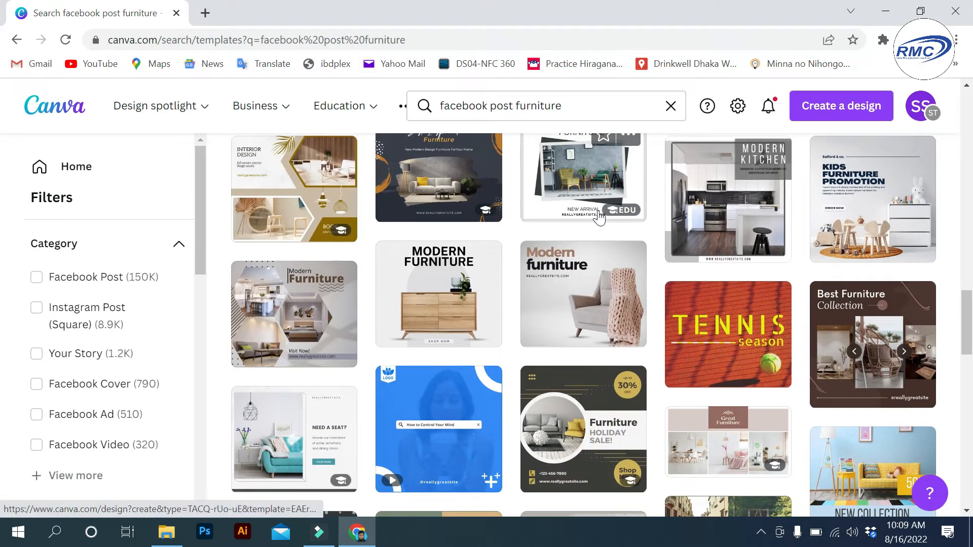
{"action": "scroll", "coordinate": [599, 217], "scroll_direction": "down", "scroll_amount": 7}
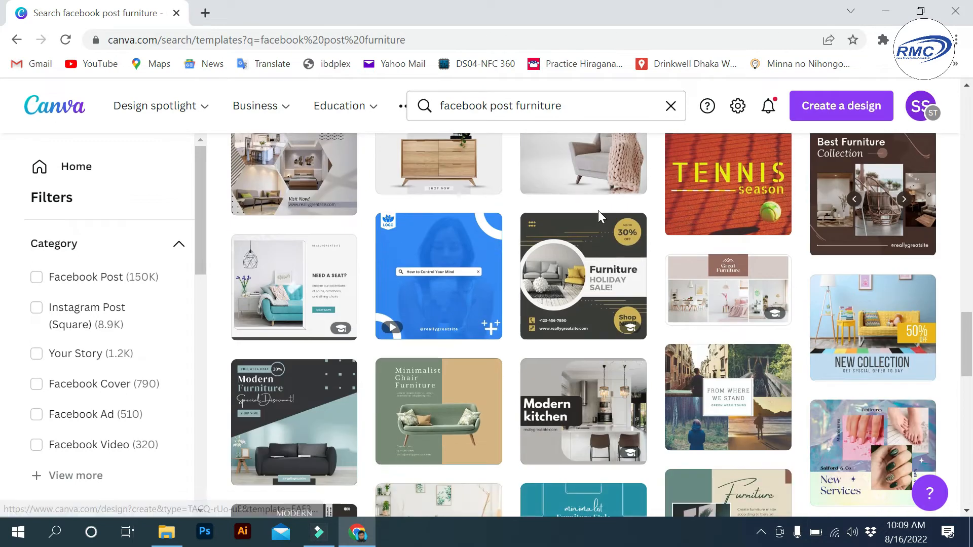
{"action": "scroll", "coordinate": [599, 218], "scroll_direction": "down", "scroll_amount": 2}
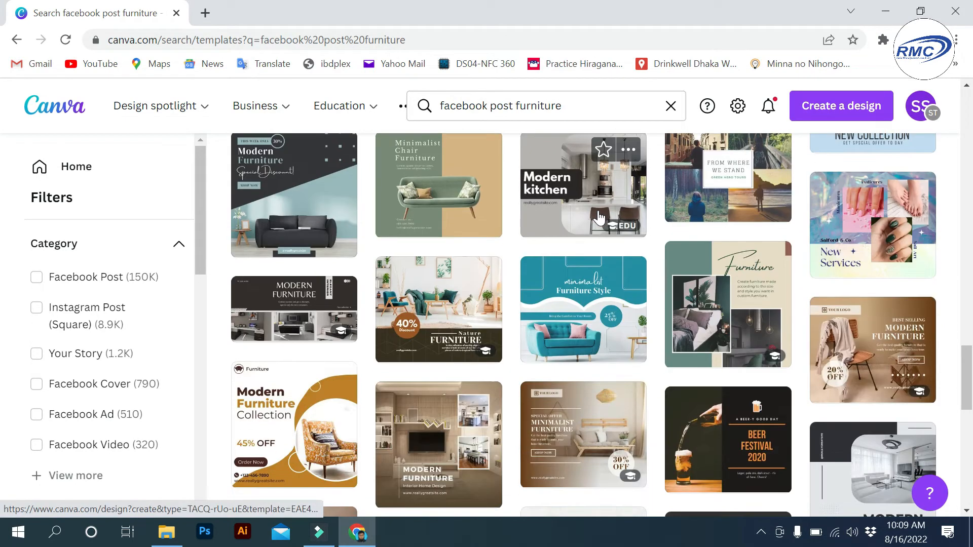
{"action": "scroll", "coordinate": [599, 218], "scroll_direction": "down", "scroll_amount": 4}
{"action": "scroll", "coordinate": [599, 203], "scroll_direction": "up", "scroll_amount": 2}
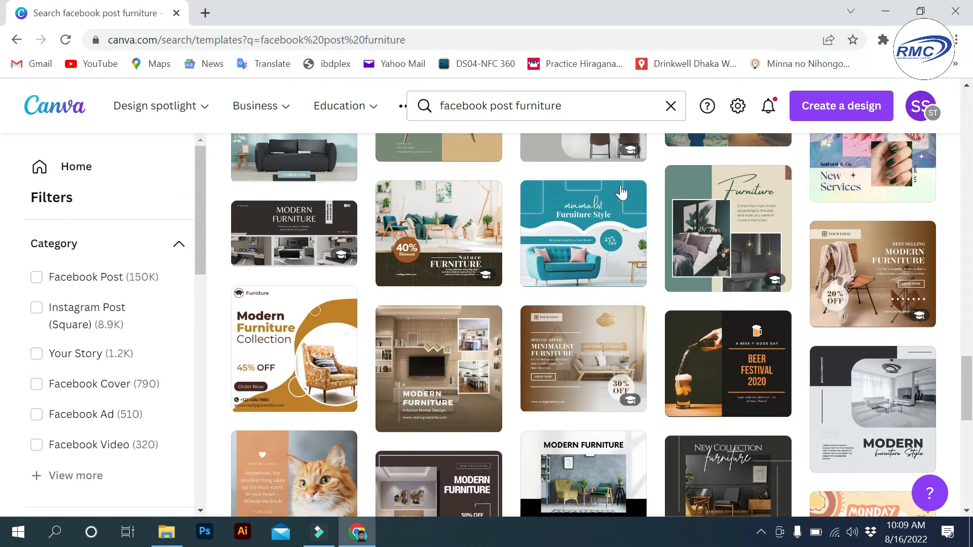
{"action": "scroll", "coordinate": [643, 223], "scroll_direction": "down", "scroll_amount": 2}
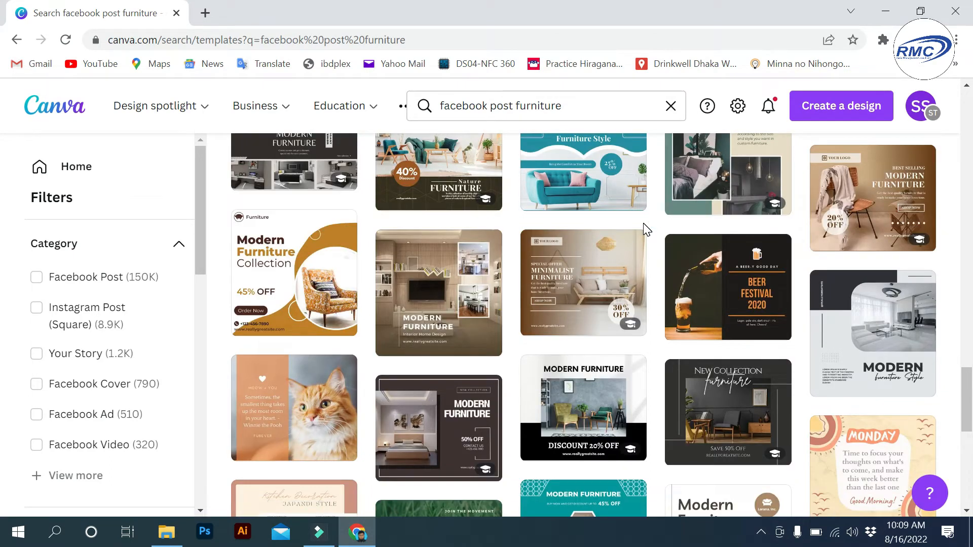
{"action": "scroll", "coordinate": [644, 228], "scroll_direction": "down", "scroll_amount": 4}
{"action": "scroll", "coordinate": [644, 230], "scroll_direction": "down", "scroll_amount": 6}
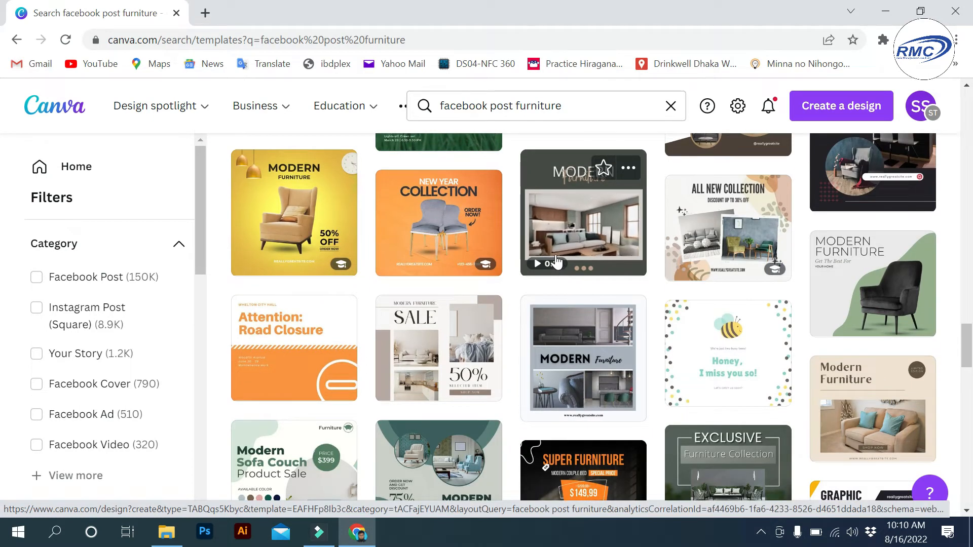
{"action": "scroll", "coordinate": [556, 262], "scroll_direction": "down", "scroll_amount": 2}
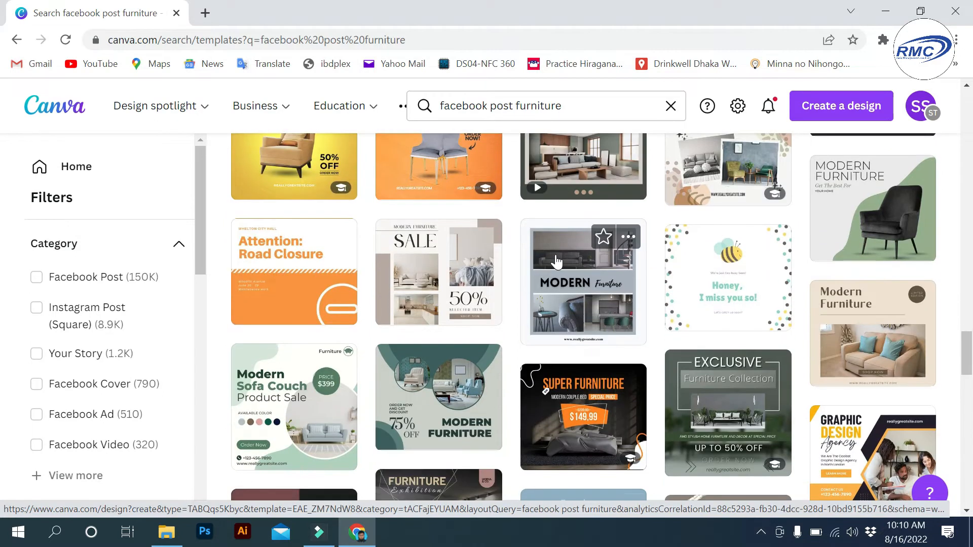
{"action": "scroll", "coordinate": [556, 262], "scroll_direction": "down", "scroll_amount": 7}
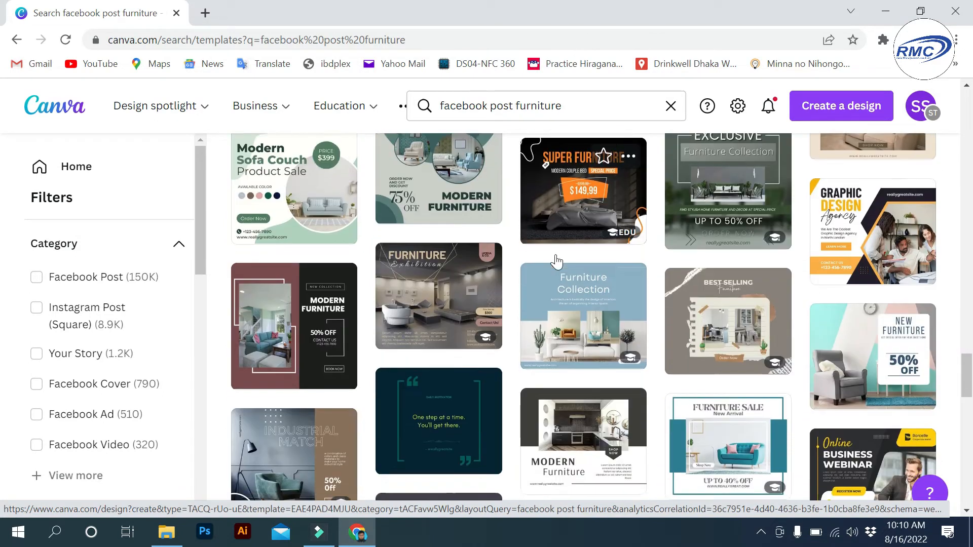
{"action": "scroll", "coordinate": [556, 262], "scroll_direction": "down", "scroll_amount": 3}
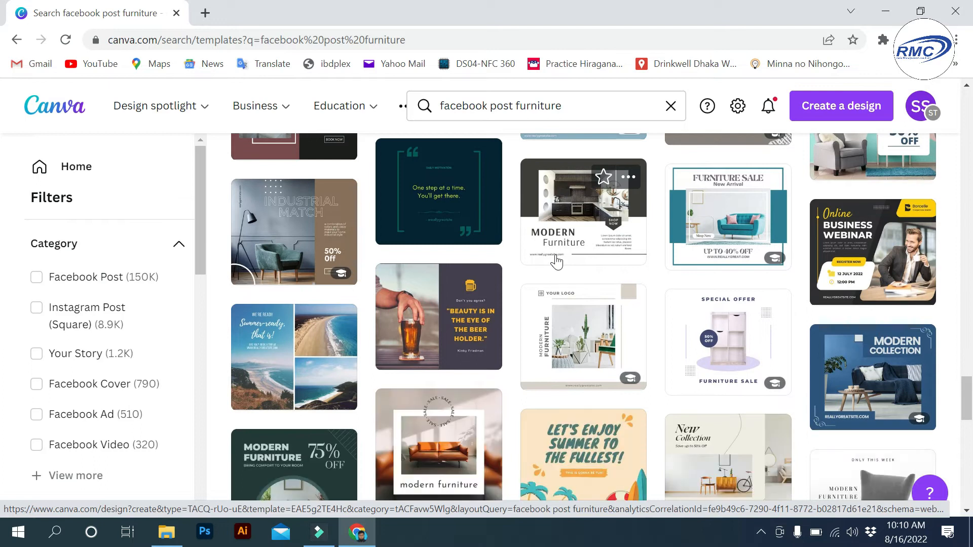
{"action": "scroll", "coordinate": [556, 262], "scroll_direction": "up", "scroll_amount": 12}
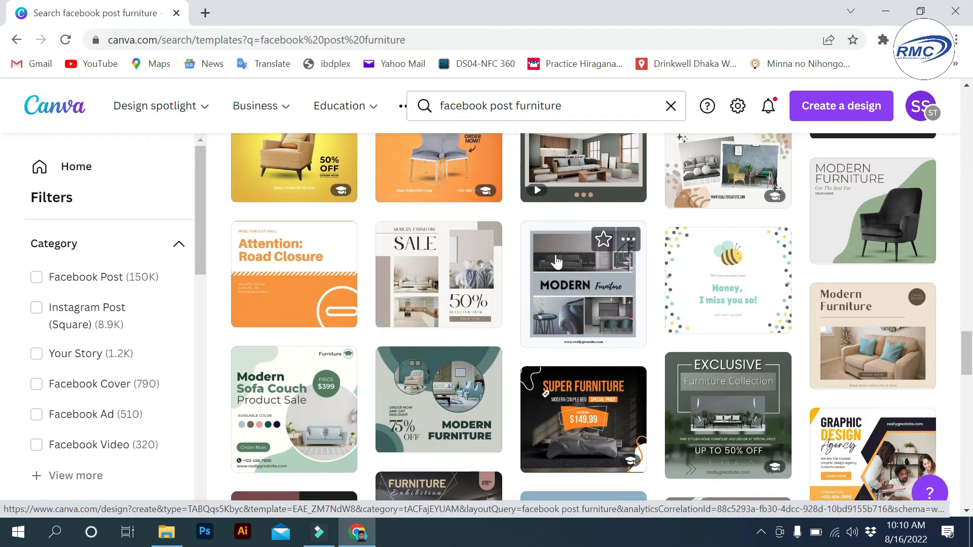
- Open the grey-and-green Modern Furniture armchair template in the Canva editor
{"action": "left_click", "coordinate": [874, 233]}
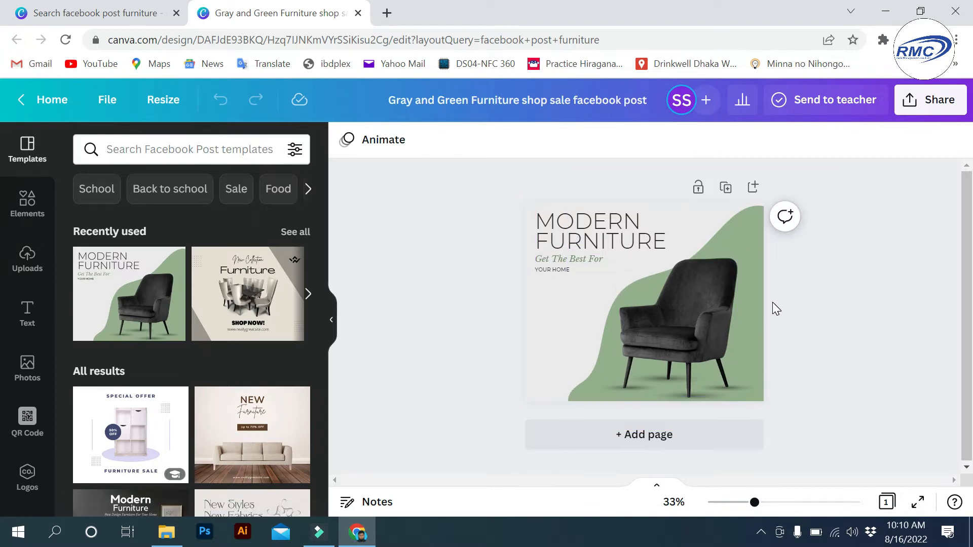
- Minimize Chrome to reveal the desktop
{"action": "left_click", "coordinate": [892, 19]}
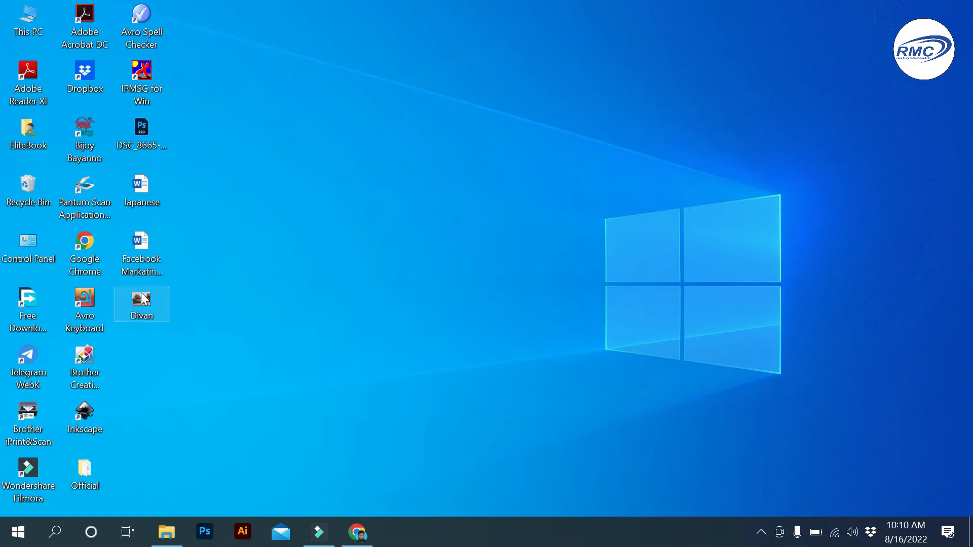
- Move the Divan photo icon to an empty spot on the desktop
{"action": "left_click_drag", "start_coordinate": [145, 299], "coordinate": [184, 318]}
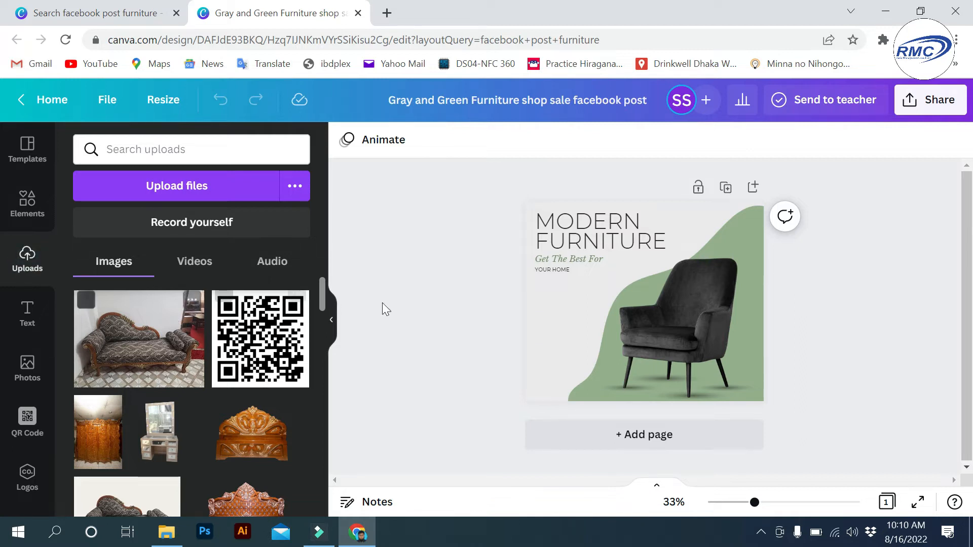
- Delete the black armchair and its four floor shadows, then add the Divan sofa photo
{"action": "left_click", "coordinate": [688, 323]}
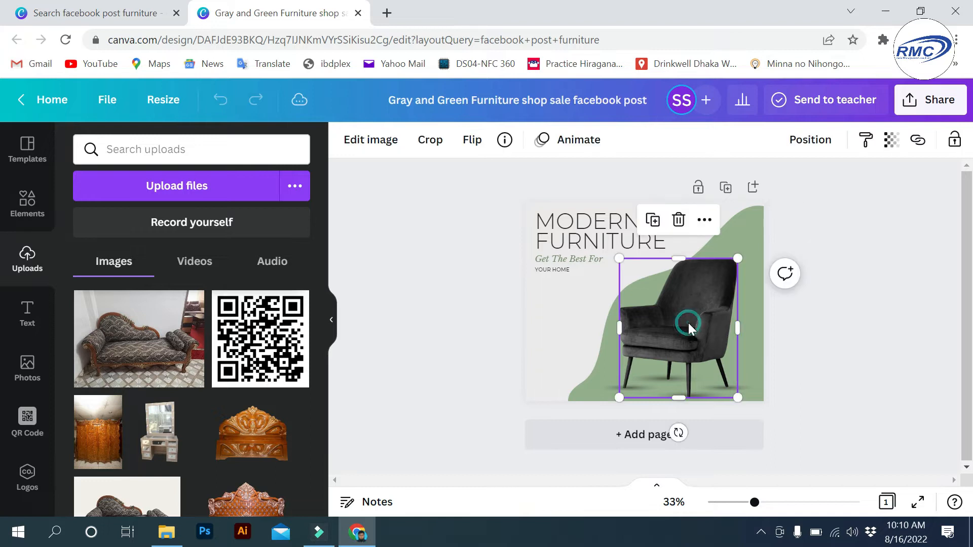
{"action": "left_click", "coordinate": [679, 219]}
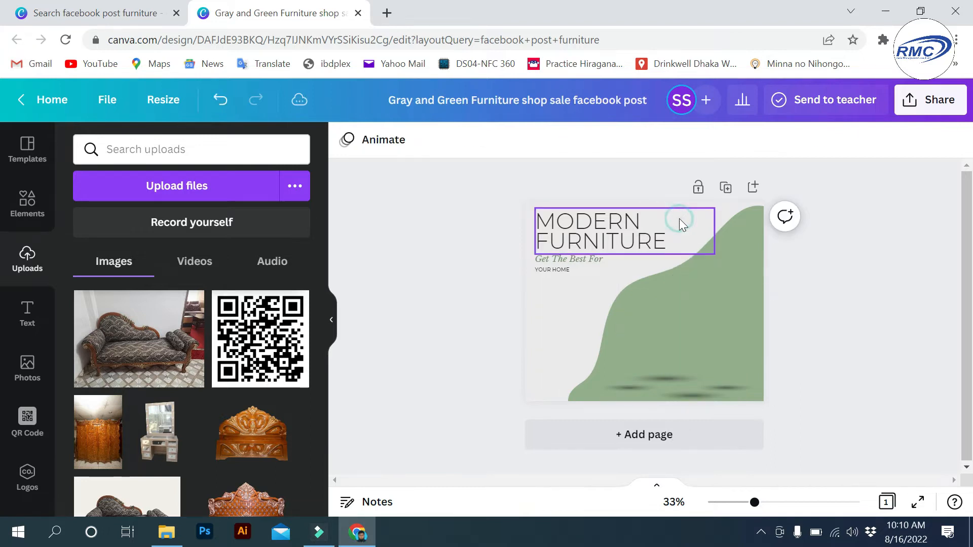
{"action": "left_click", "coordinate": [651, 382]}
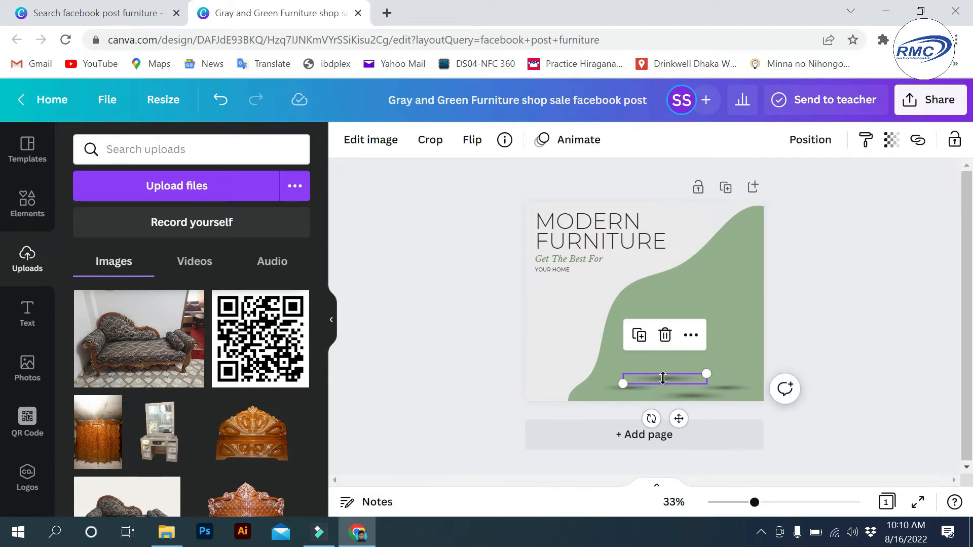
{"action": "left_click", "coordinate": [665, 337]}
{"action": "left_click", "coordinate": [735, 388]}
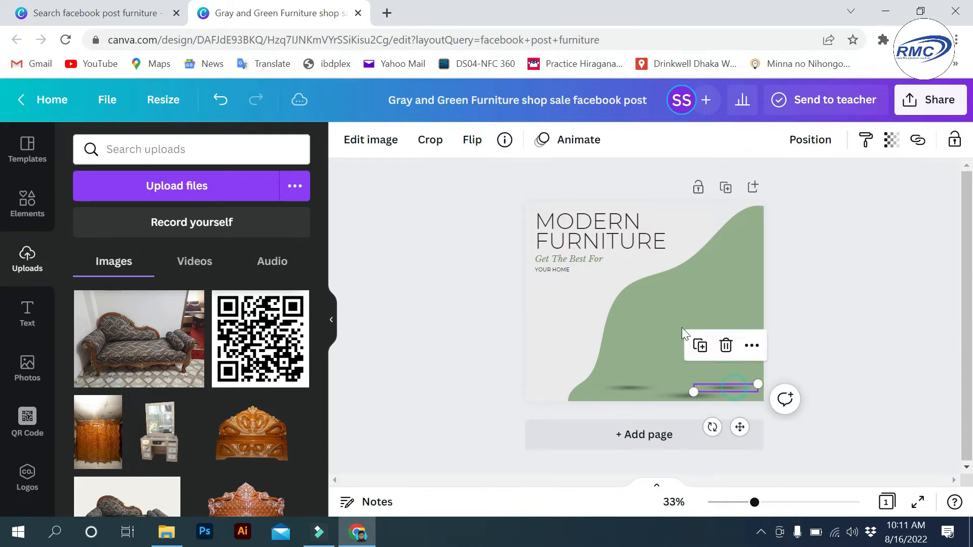
{"action": "left_click", "coordinate": [727, 347]}
{"action": "left_click", "coordinate": [695, 394]}
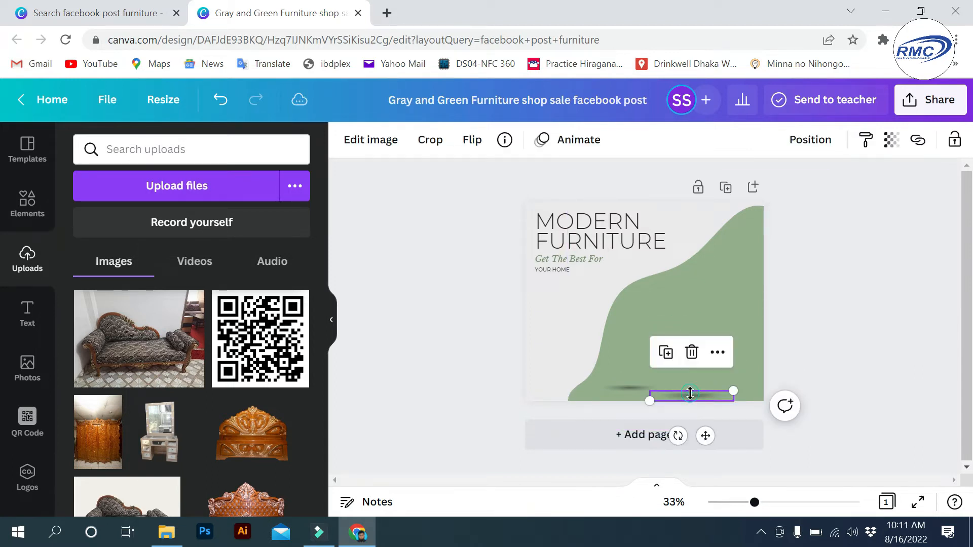
{"action": "left_click", "coordinate": [691, 347]}
{"action": "left_click", "coordinate": [638, 385]}
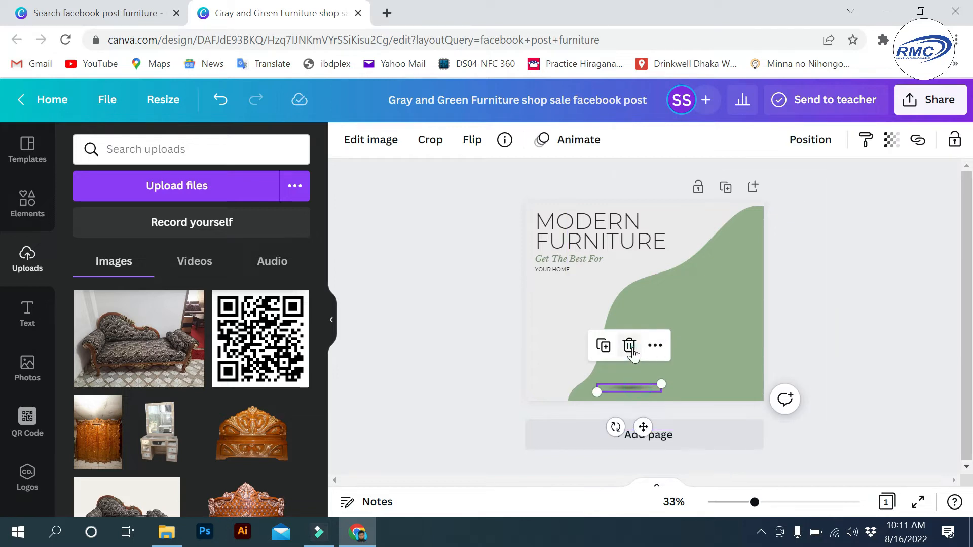
{"action": "left_click", "coordinate": [629, 347]}
{"action": "left_click", "coordinate": [120, 349]}
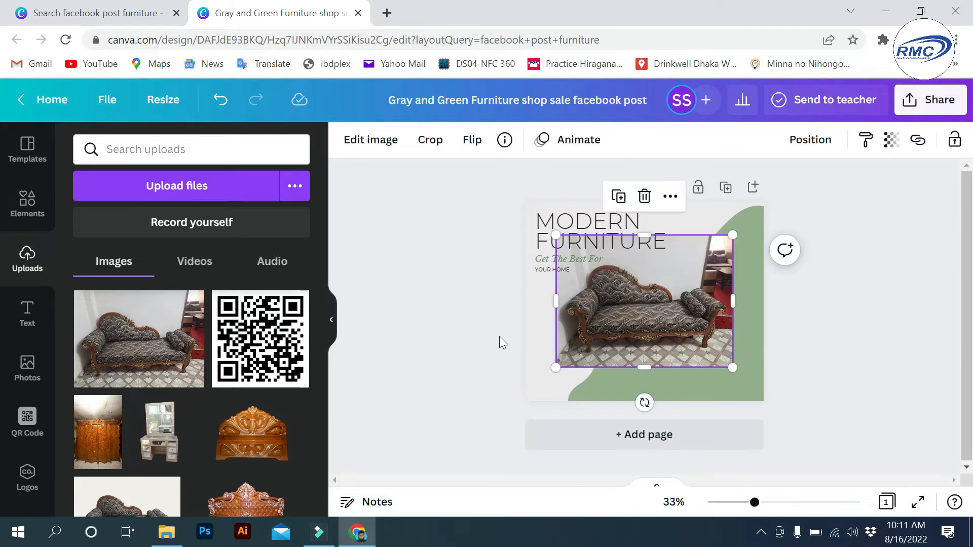
- Strip the sofa photo's background with BG Remover, then shrink it and set it over the green shape
{"action": "left_click", "coordinate": [370, 146]}
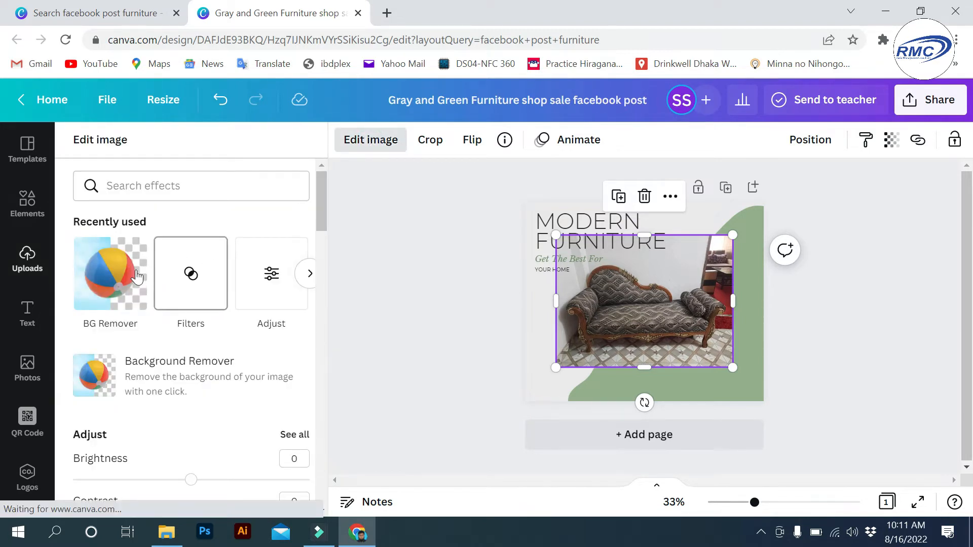
{"action": "left_click", "coordinate": [90, 277]}
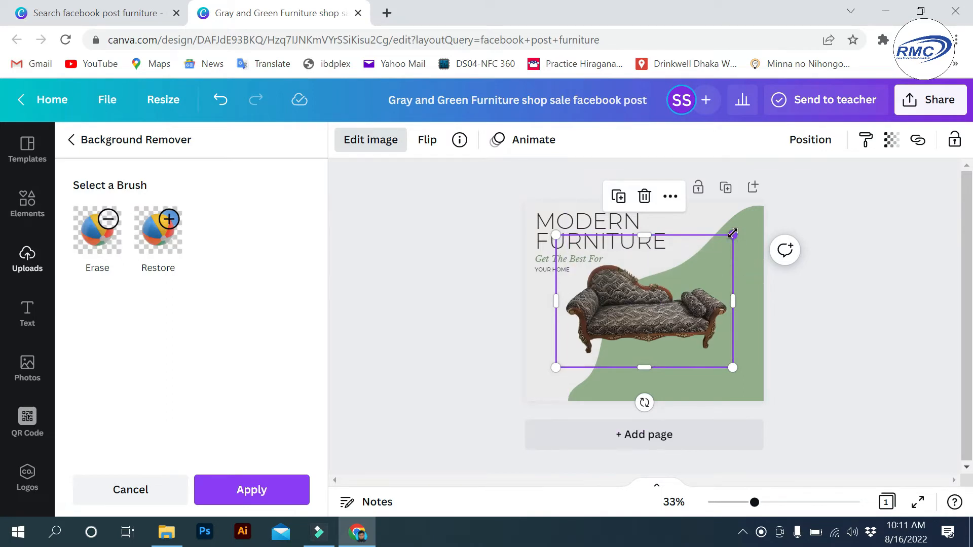
{"action": "left_click_drag", "start_coordinate": [733, 235], "coordinate": [695, 264]}
{"action": "left_click_drag", "start_coordinate": [645, 329], "coordinate": [686, 340]}
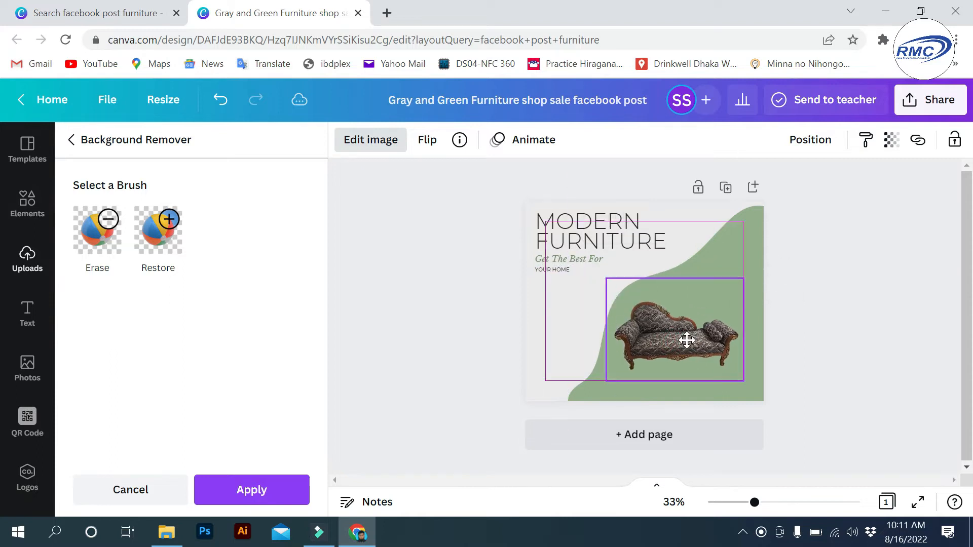
{"action": "left_click_drag", "start_coordinate": [689, 343], "coordinate": [692, 342]}
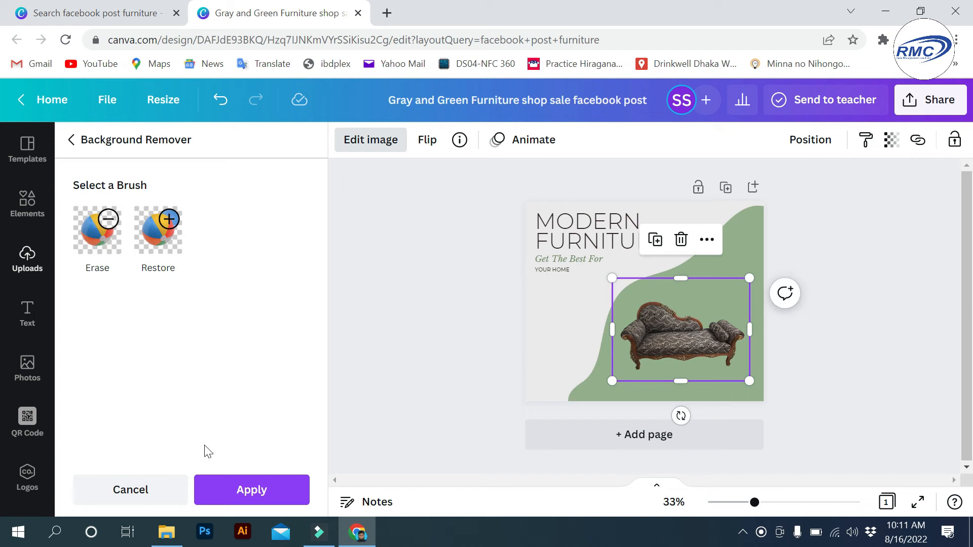
- Apply the background removal, give the sofa a Backdrop shadow and enlarge it
{"action": "left_click", "coordinate": [257, 492]}
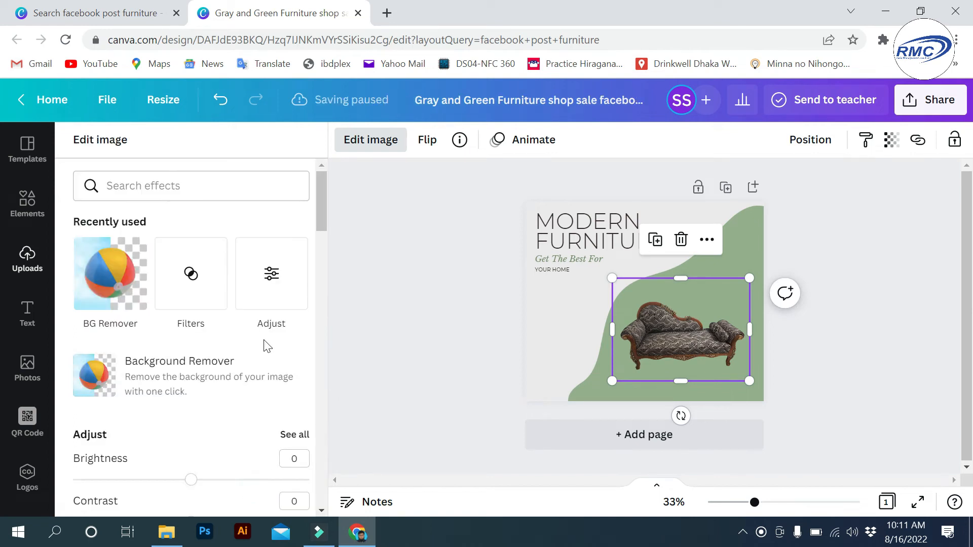
{"action": "scroll", "coordinate": [265, 343], "scroll_direction": "down", "scroll_amount": 4}
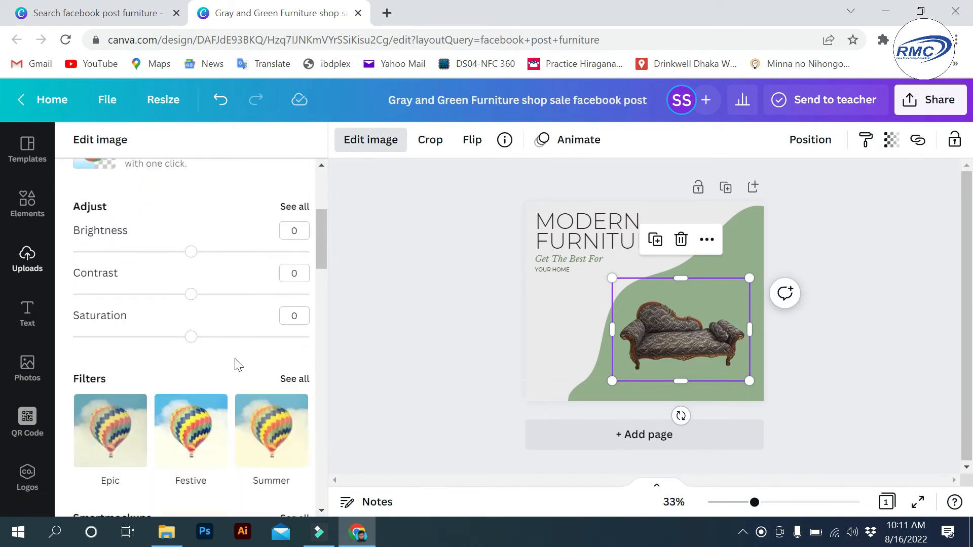
{"action": "scroll", "coordinate": [237, 349], "scroll_direction": "down", "scroll_amount": 3}
{"action": "scroll", "coordinate": [238, 350], "scroll_direction": "down", "scroll_amount": 5}
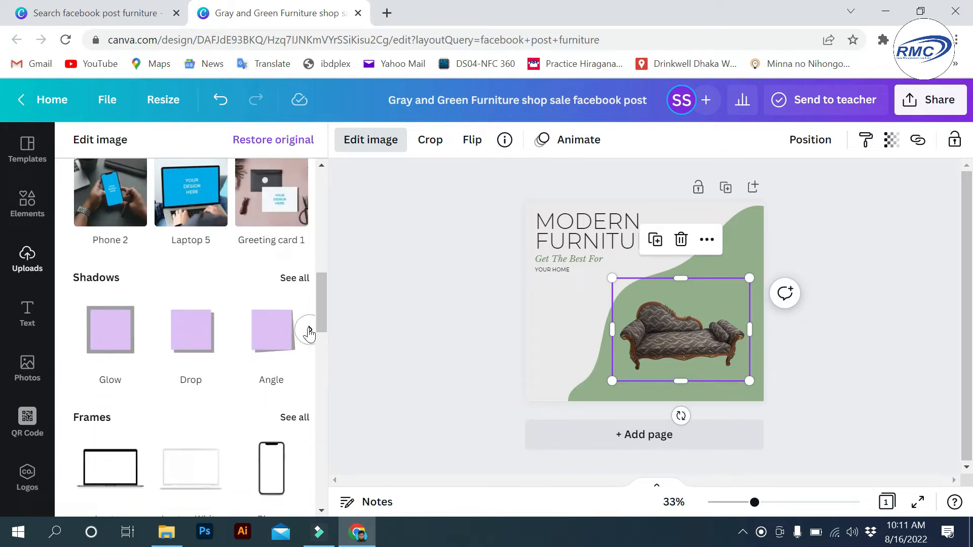
{"action": "left_click", "coordinate": [293, 279]}
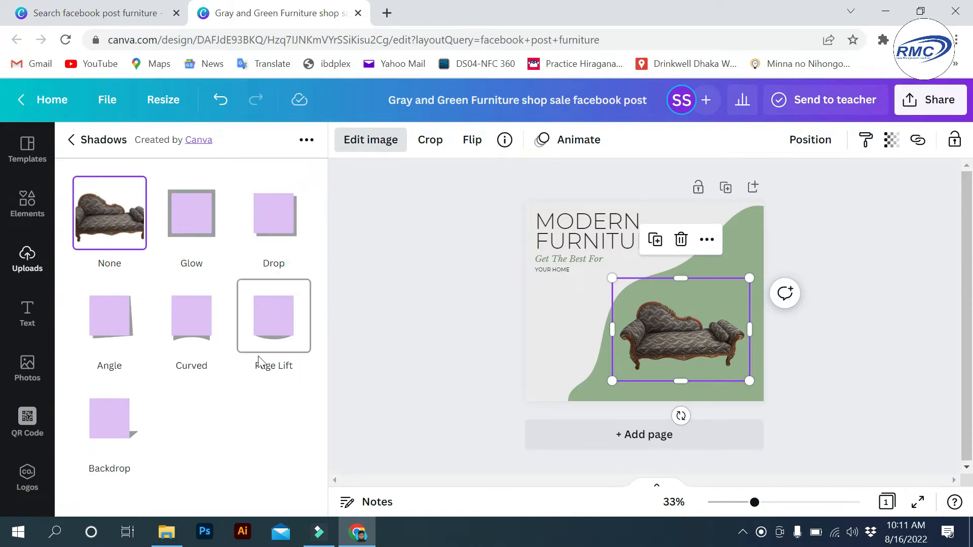
{"action": "left_click", "coordinate": [122, 419]}
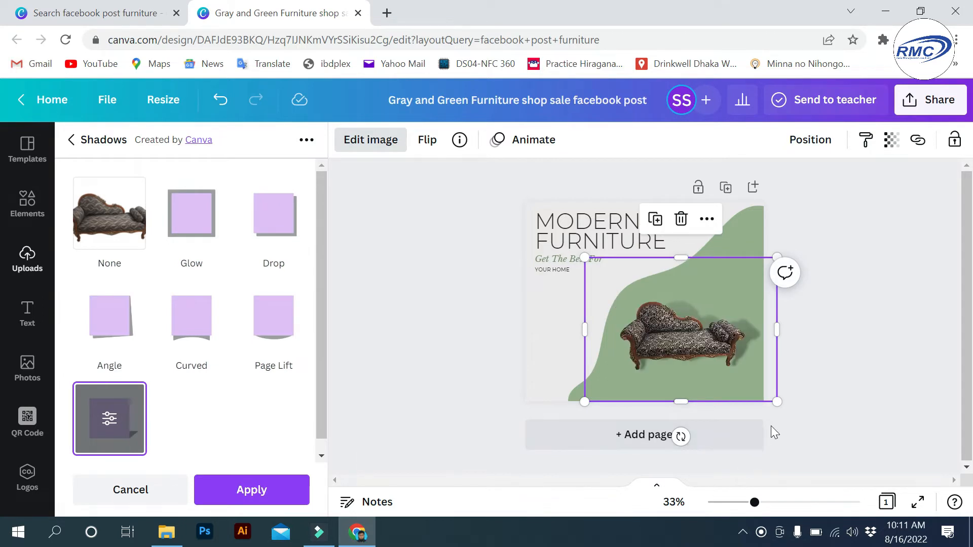
{"action": "left_click_drag", "start_coordinate": [778, 404], "coordinate": [782, 408]}
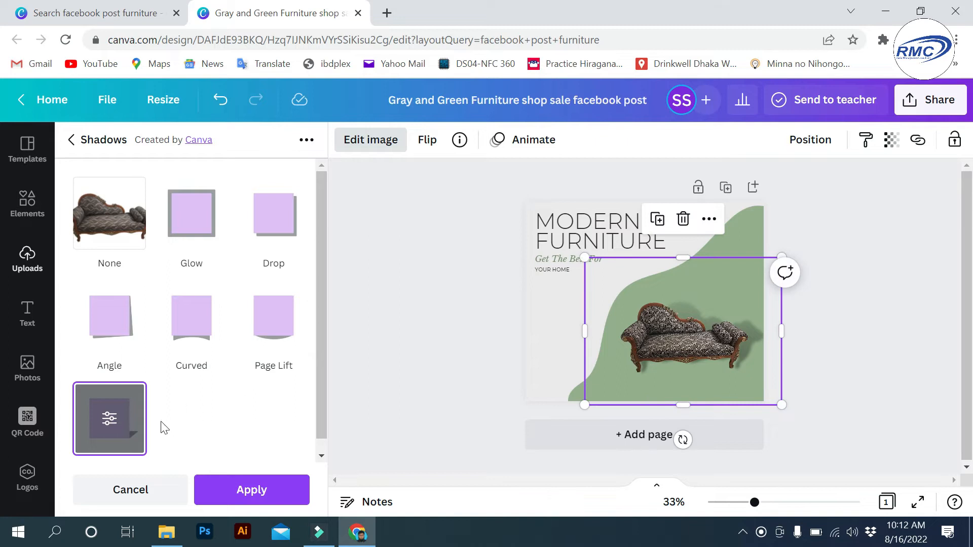
- Set the backdrop shadow to transparency 41, blur 6, horizontal angle 15, vertical angle 21
{"action": "left_click", "coordinate": [116, 423]}
{"action": "left_click_drag", "start_coordinate": [192, 308], "coordinate": [172, 319]}
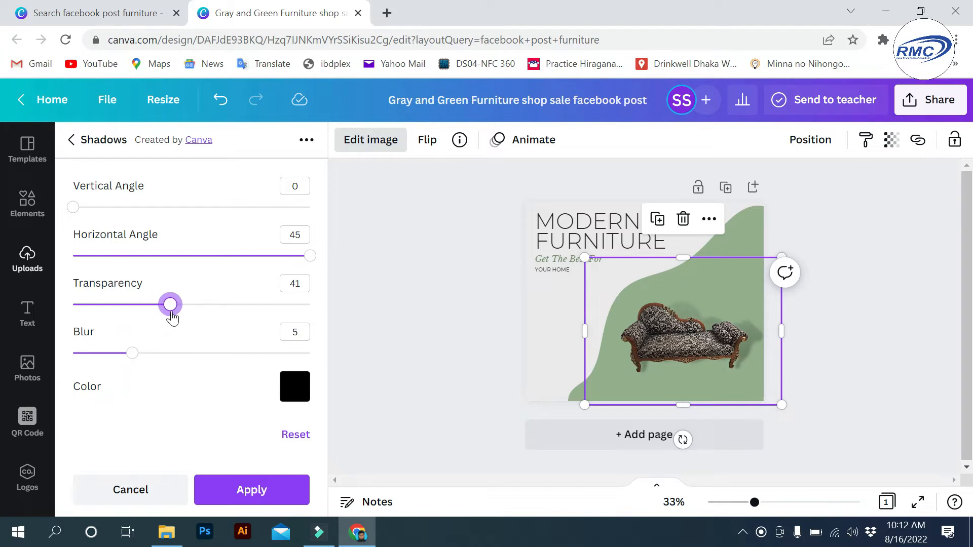
{"action": "left_click_drag", "start_coordinate": [127, 354], "coordinate": [145, 363]}
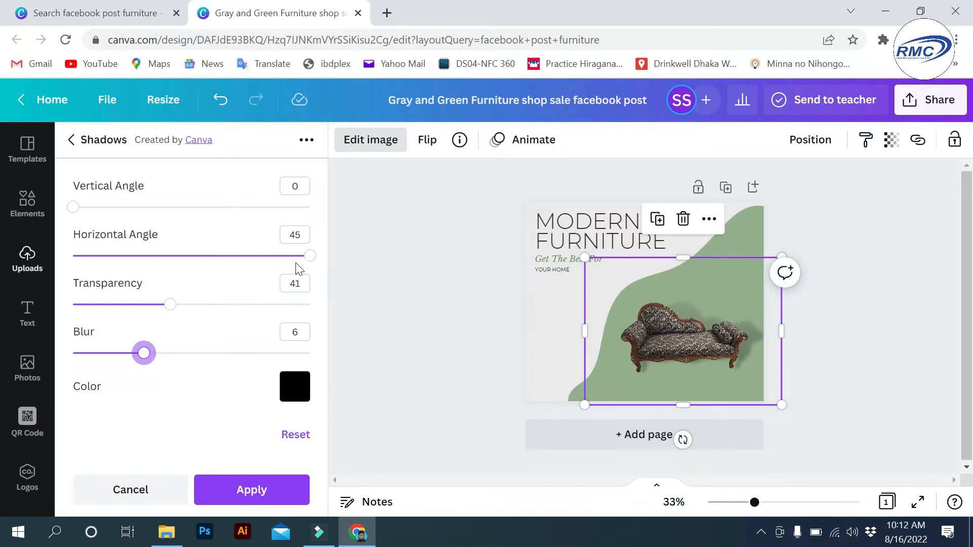
{"action": "left_click_drag", "start_coordinate": [310, 256], "coordinate": [230, 257]}
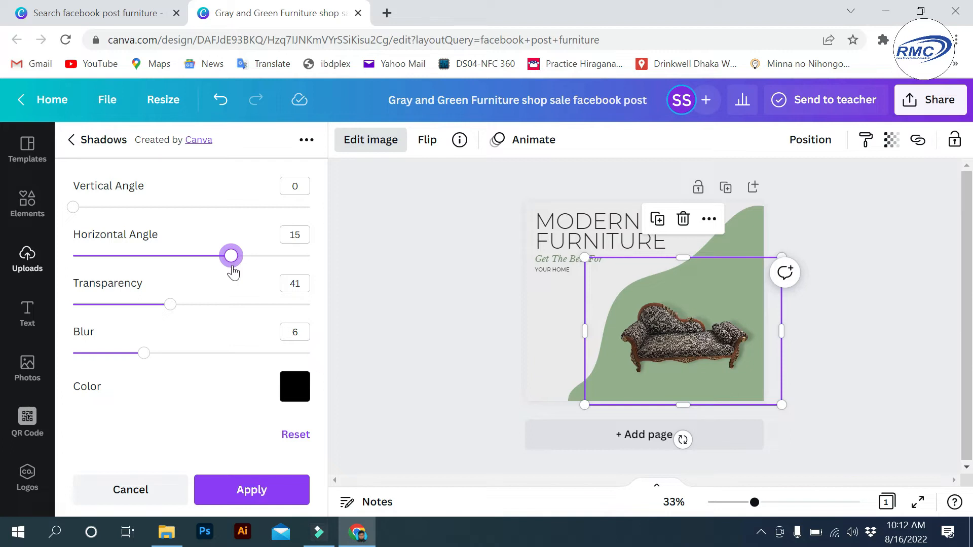
{"action": "left_click_drag", "start_coordinate": [73, 207], "coordinate": [158, 208]}
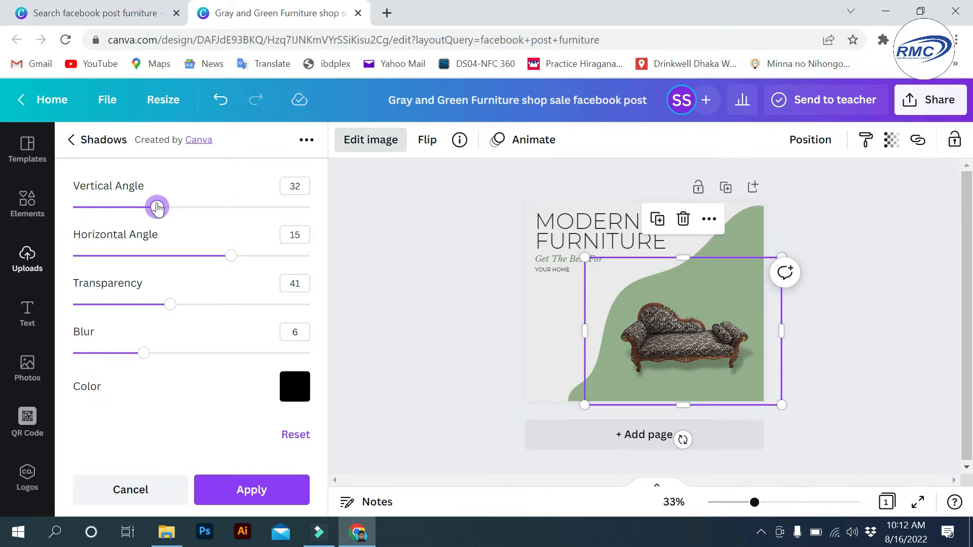
{"action": "left_click_drag", "start_coordinate": [157, 208], "coordinate": [130, 208]}
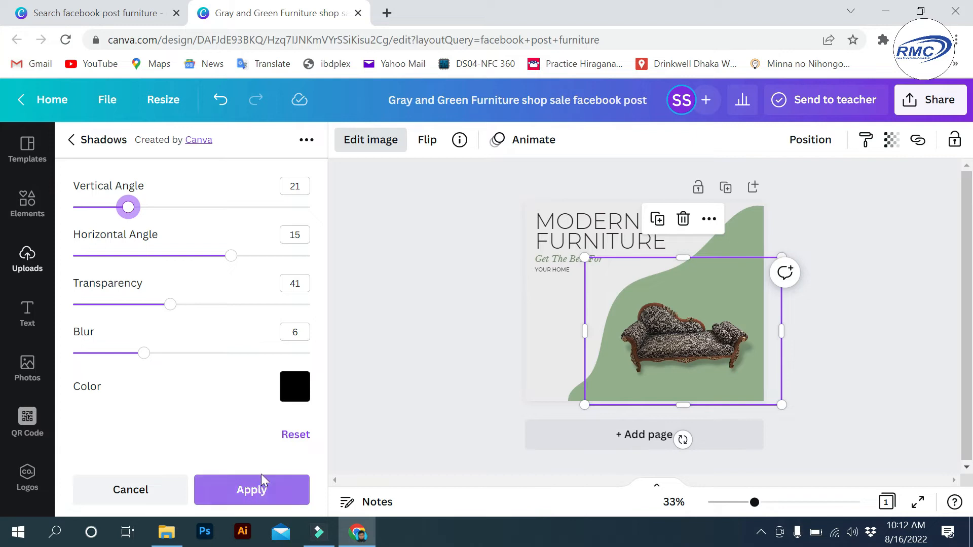
{"action": "left_click", "coordinate": [253, 491]}
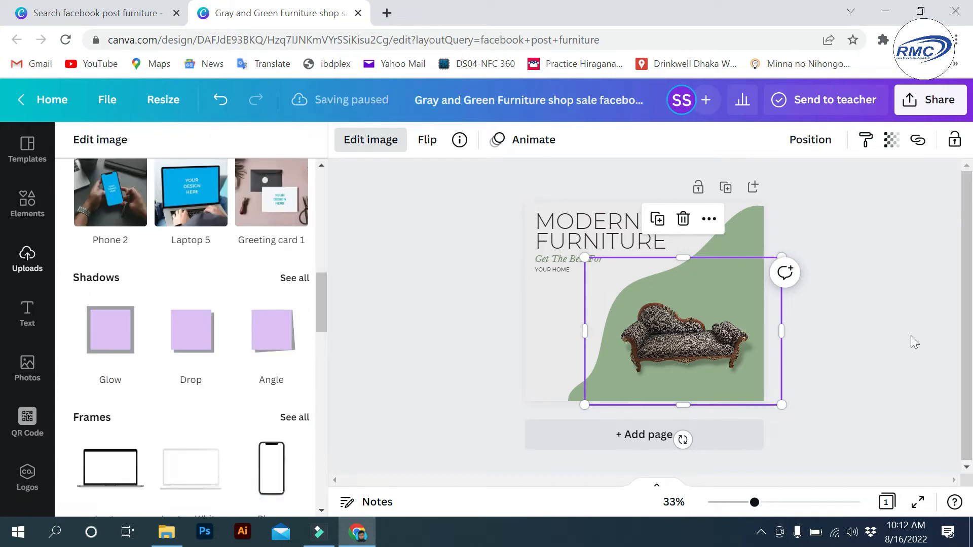
- Close the sofa's Edit image panel, then select the heading, subtitle texts and page background in turn
{"action": "left_click", "coordinate": [895, 333]}
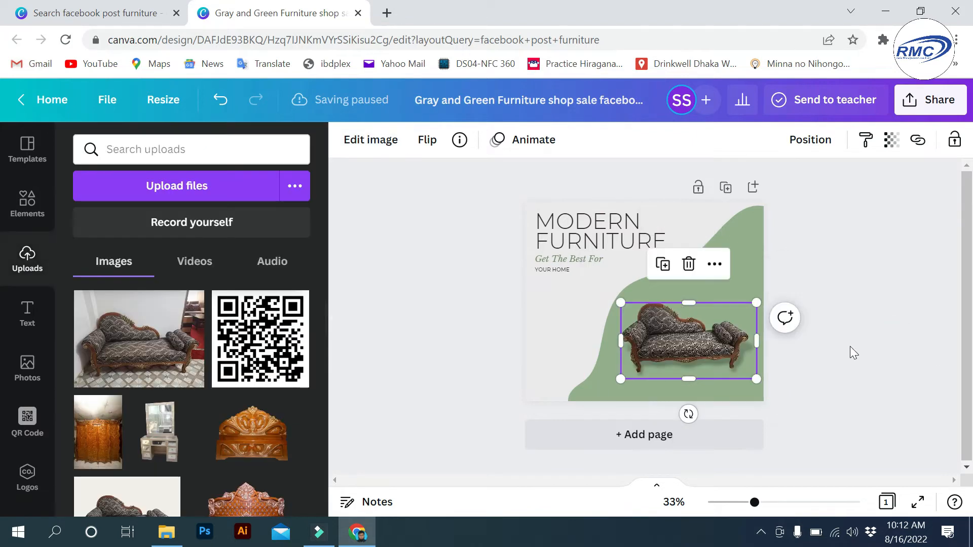
{"action": "left_click", "coordinate": [868, 287]}
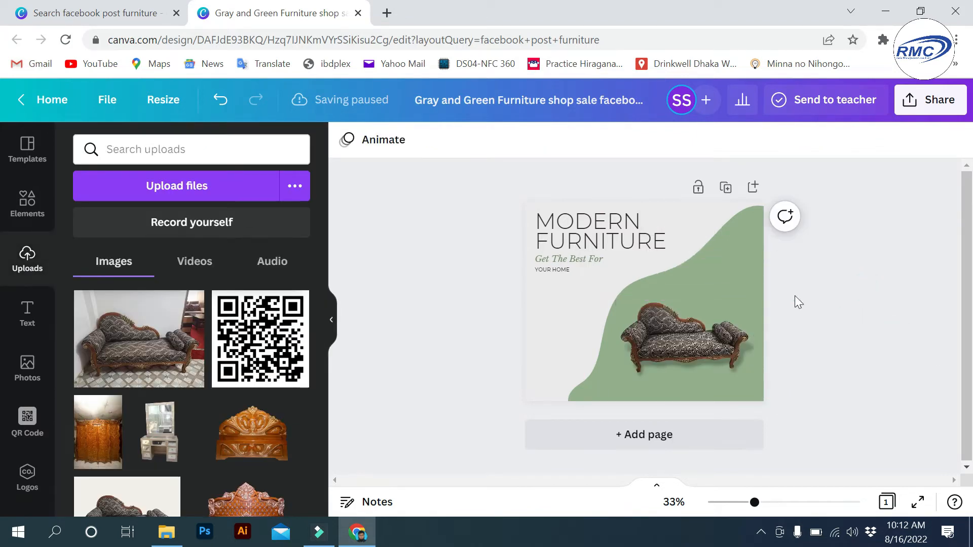
{"action": "left_click", "coordinate": [562, 225]}
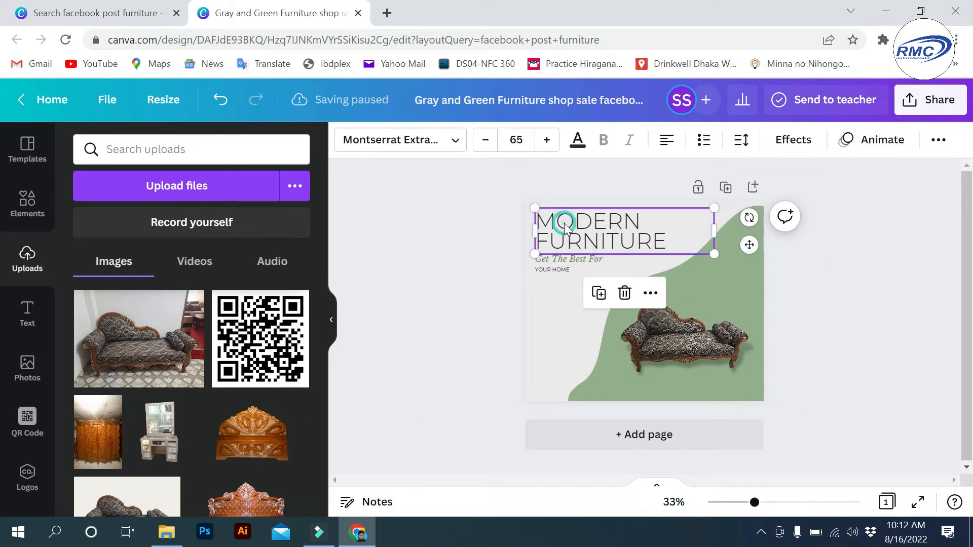
{"action": "left_click", "coordinate": [547, 263]}
{"action": "left_click", "coordinate": [549, 271]}
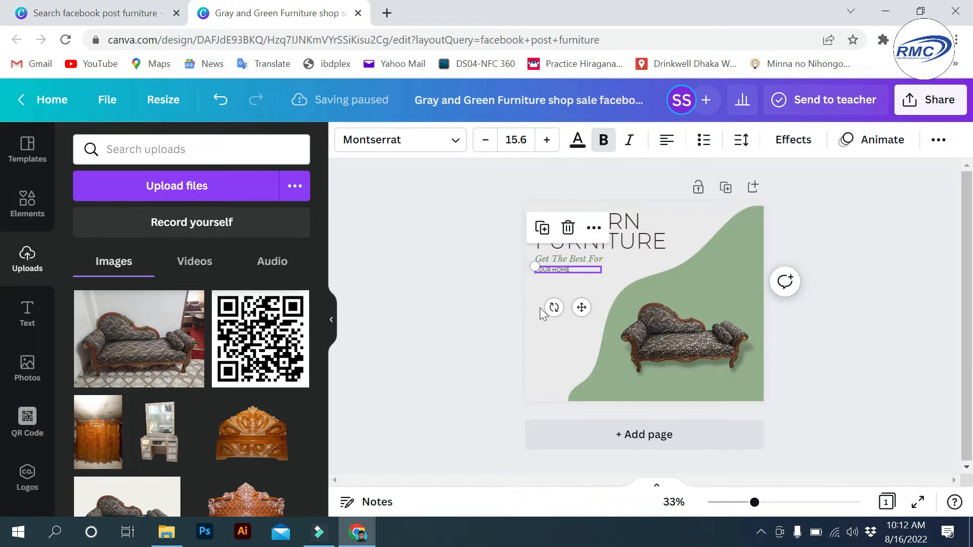
{"action": "left_click", "coordinate": [544, 346]}
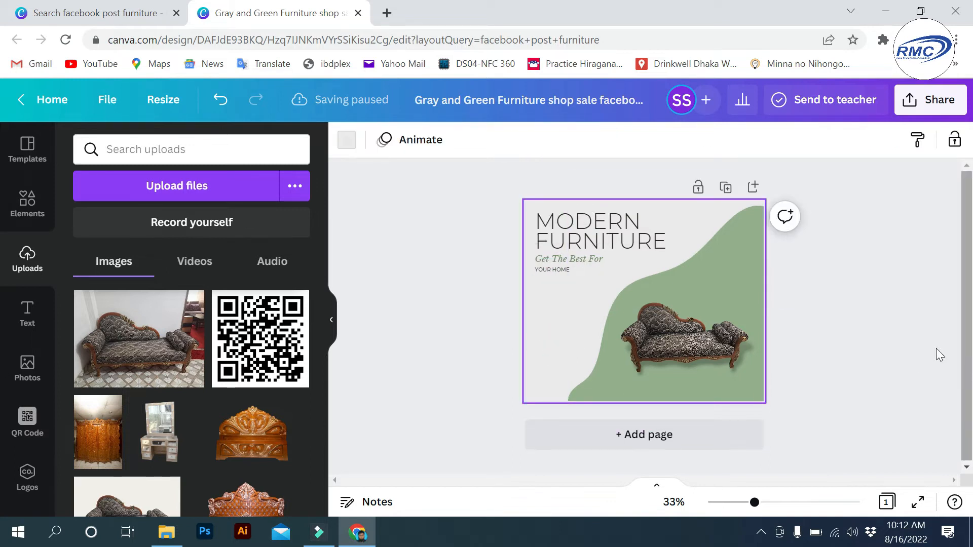
{"action": "left_click", "coordinate": [32, 423]}
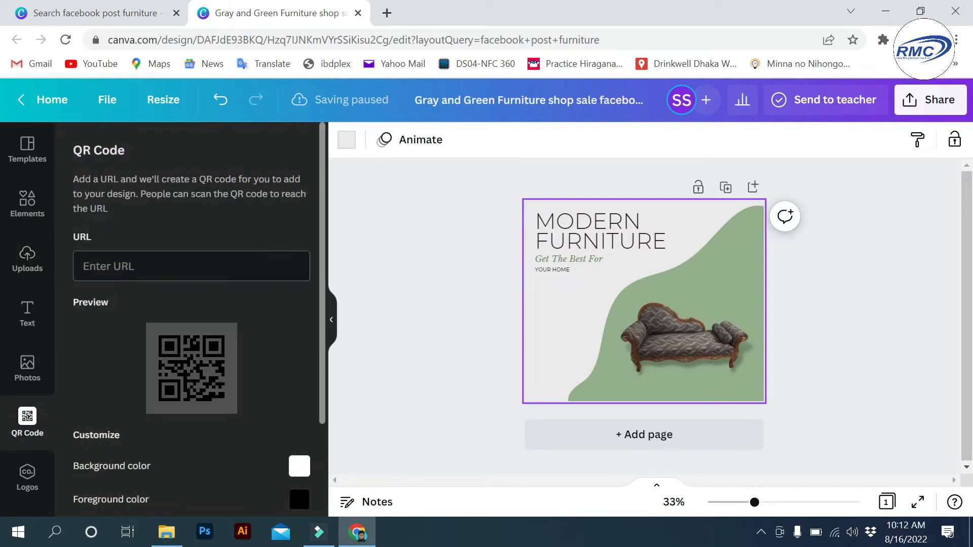
{"action": "left_click", "coordinate": [191, 272]}
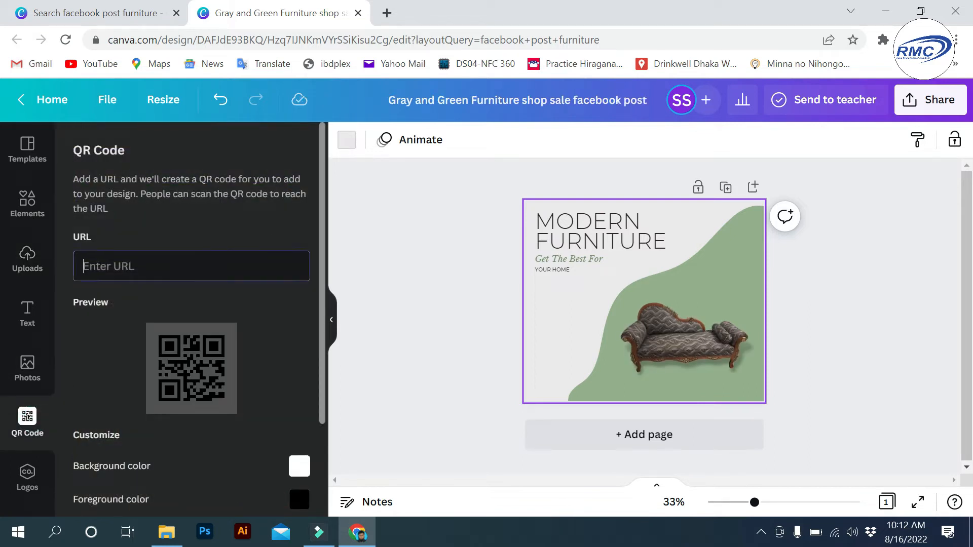
{"action": "type", "text": "www.fa"}
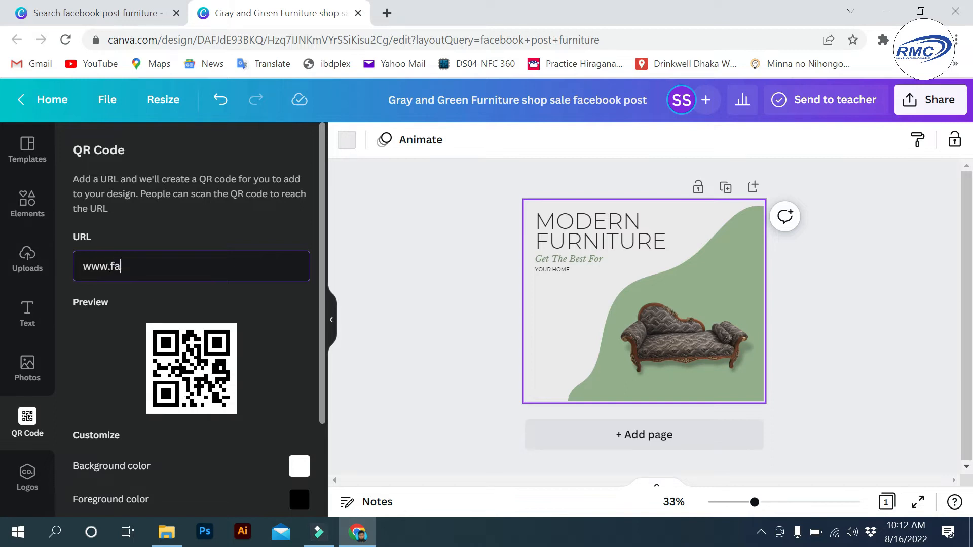
{"action": "type", "text": "cebook.com/"}
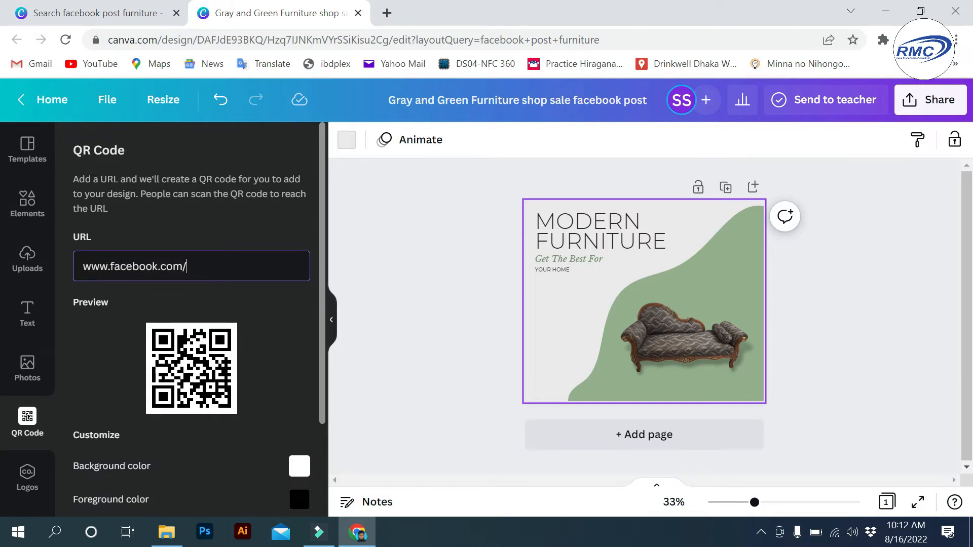
{"action": "type", "text": "moonstar"}
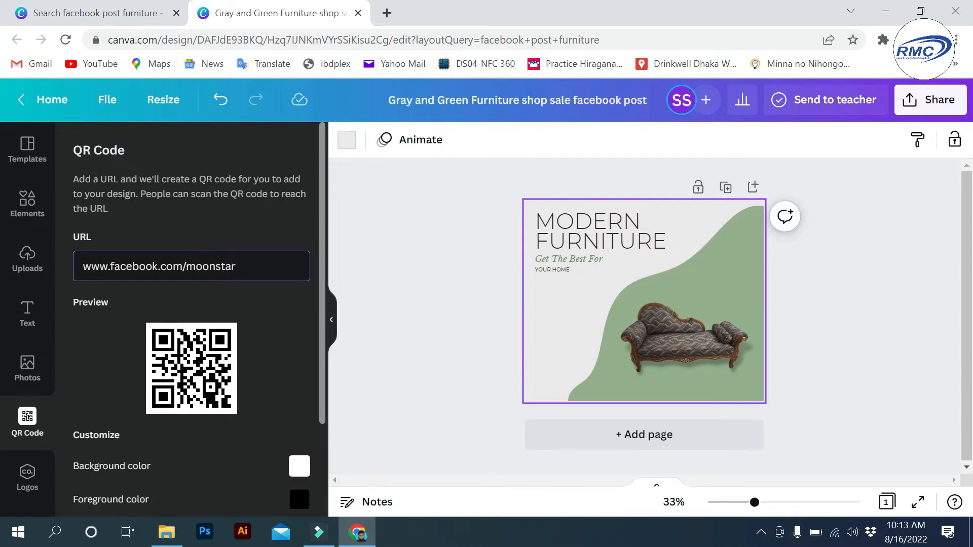
{"action": "type", "text": "furniture"}
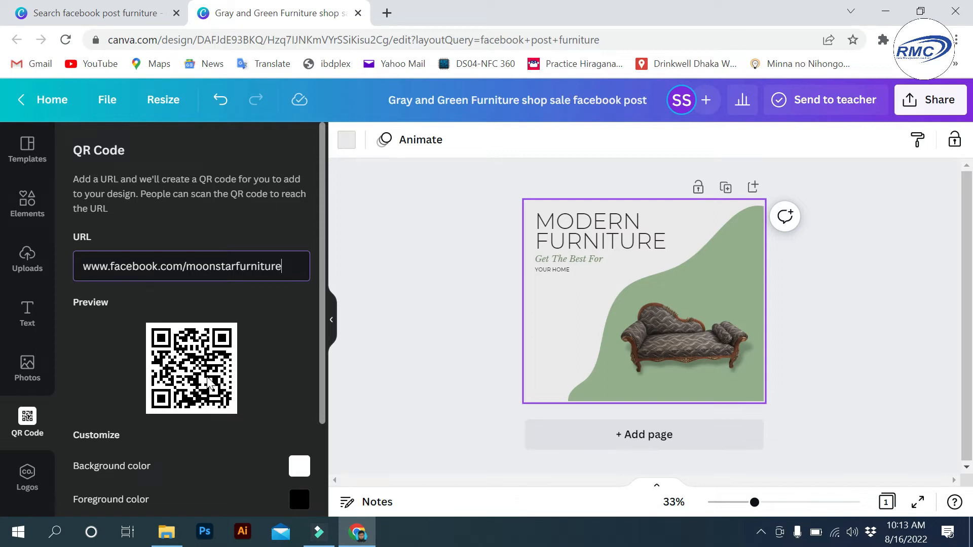
{"action": "scroll", "coordinate": [202, 416], "scroll_direction": "down", "scroll_amount": 3}
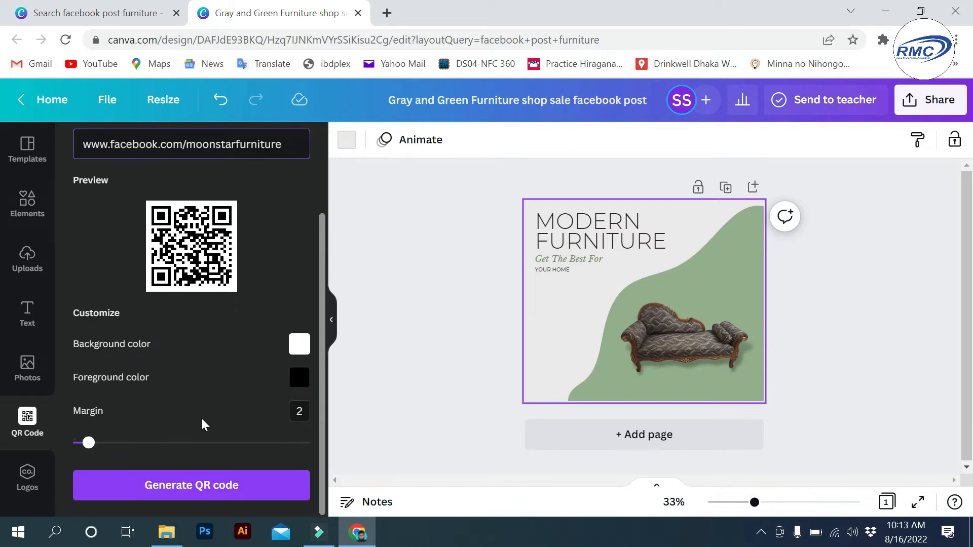
{"action": "left_click", "coordinate": [177, 494]}
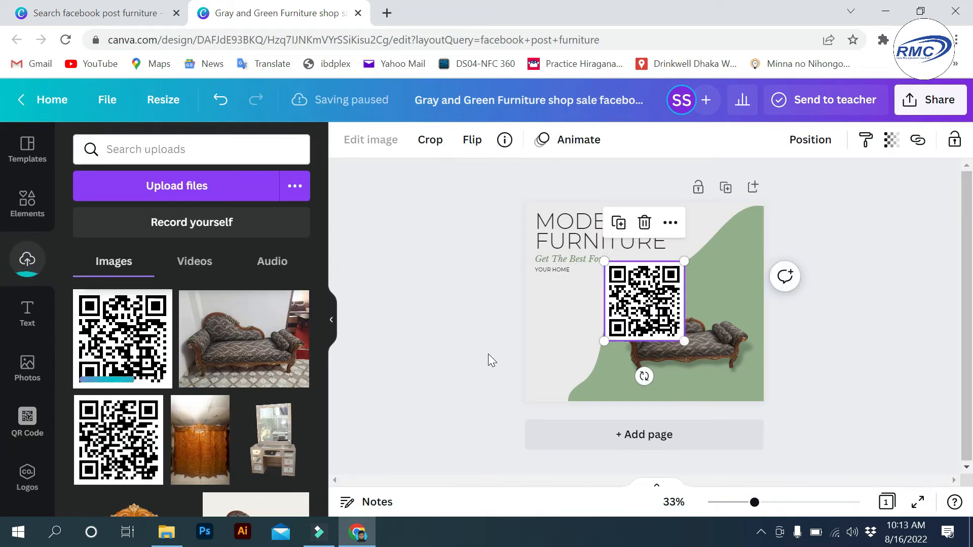
- Shrink the QR code to 78 × 78 and move it into the post's bottom-right corner
{"action": "left_click_drag", "start_coordinate": [681, 260], "coordinate": [744, 389]}
{"action": "scroll", "coordinate": [774, 408], "scroll_direction": "up", "scroll_amount": 3}
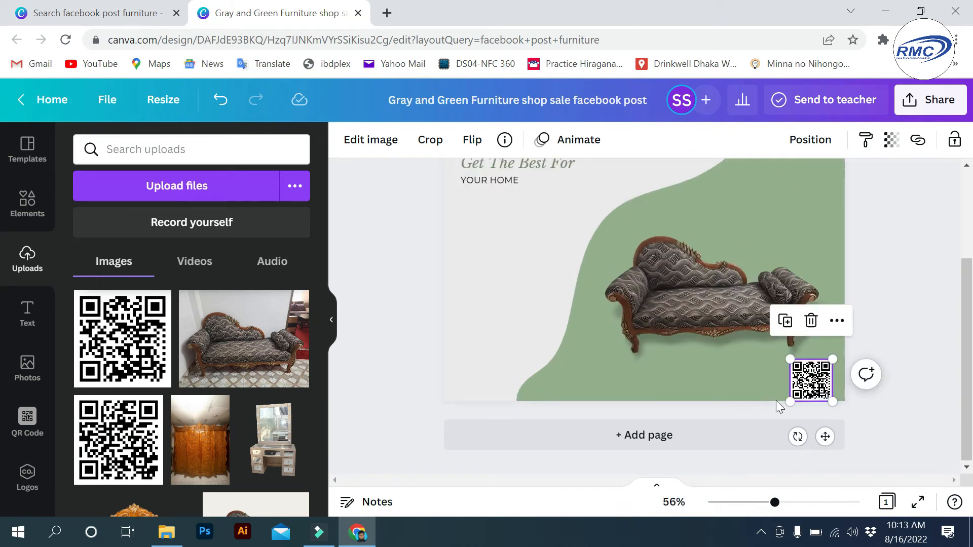
{"action": "scroll", "coordinate": [773, 408], "scroll_direction": "up", "scroll_amount": 2}
{"action": "left_click_drag", "start_coordinate": [841, 378], "coordinate": [837, 358]}
{"action": "left_click", "coordinate": [910, 290]}
{"action": "scroll", "coordinate": [704, 281], "scroll_direction": "down", "scroll_amount": 3}
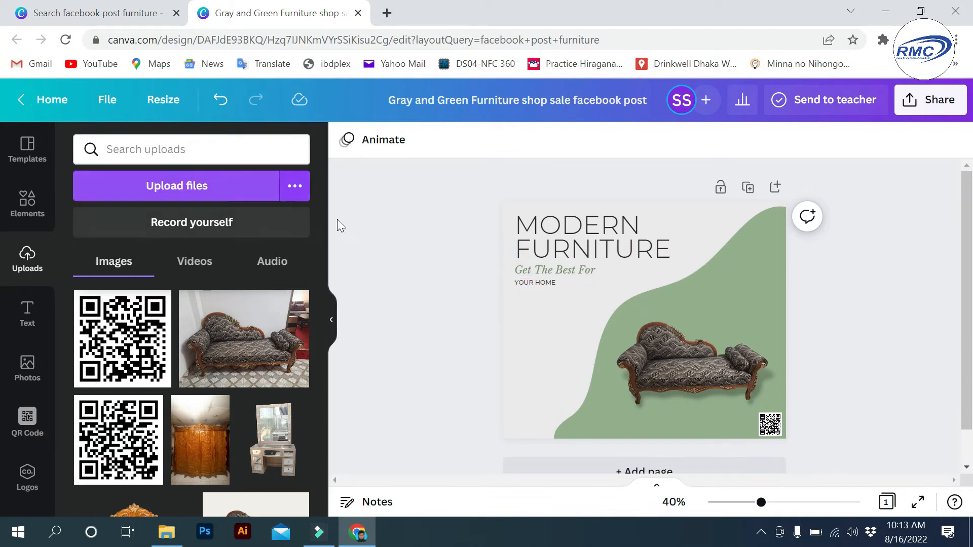
- Find the 'facebook symbol' graphics in Elements and add the round blue Facebook icon
{"action": "left_click", "coordinate": [246, 152]}
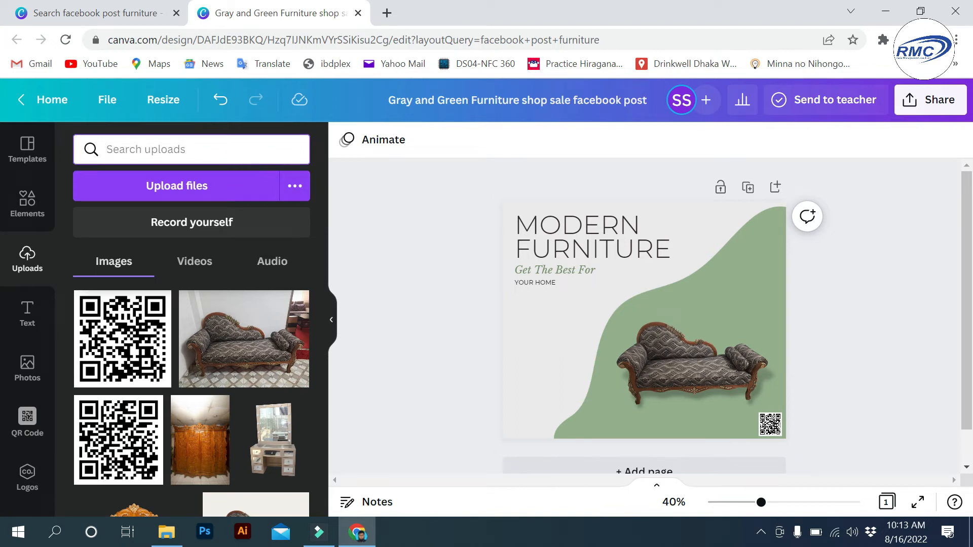
{"action": "type", "text": "faceboo"}
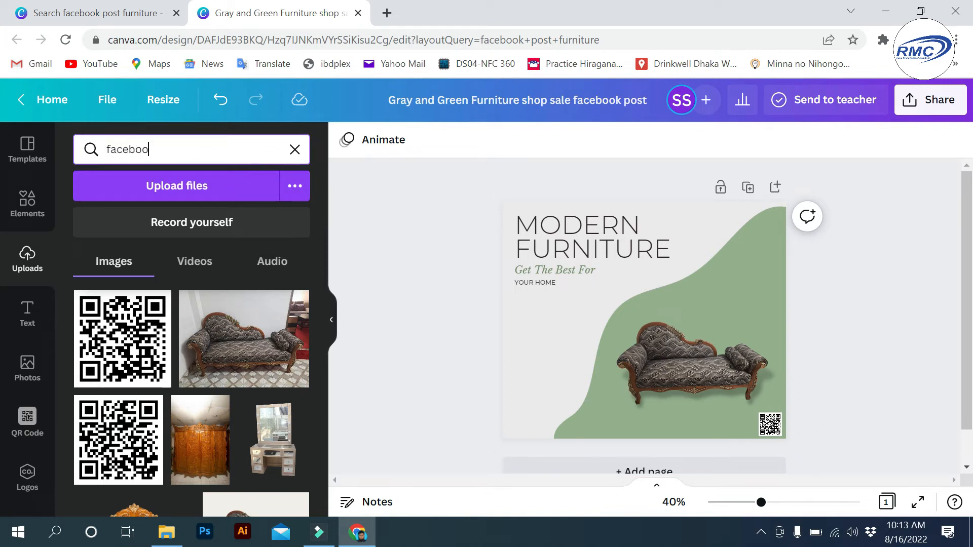
{"action": "type", "text": "k logo"}
{"action": "key", "text": "Return"}
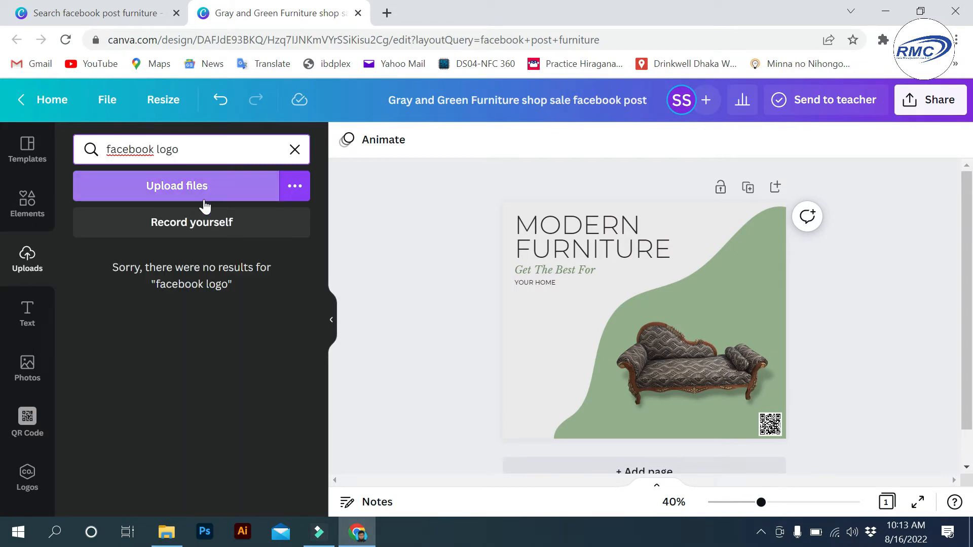
{"action": "left_click", "coordinate": [32, 227]}
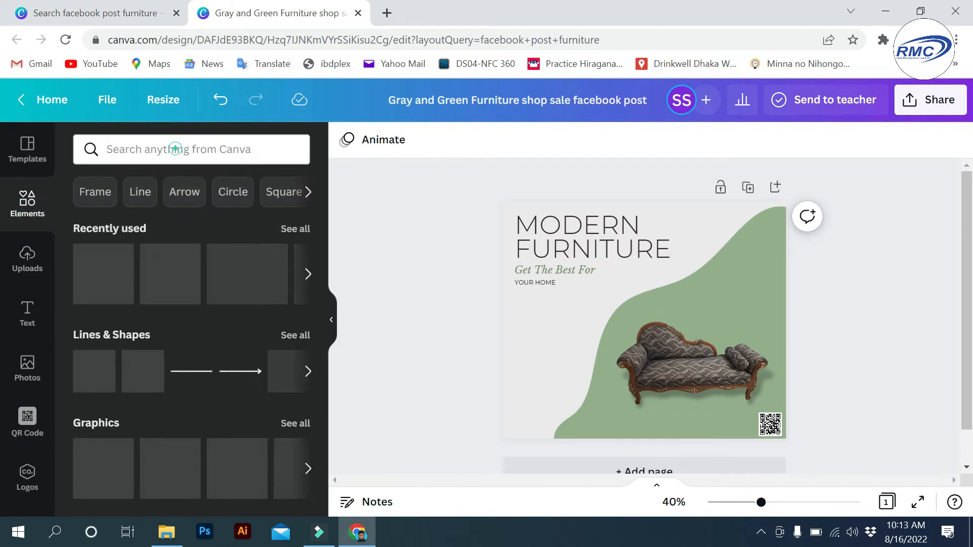
{"action": "left_click", "coordinate": [168, 150]}
{"action": "type", "text": "face"}
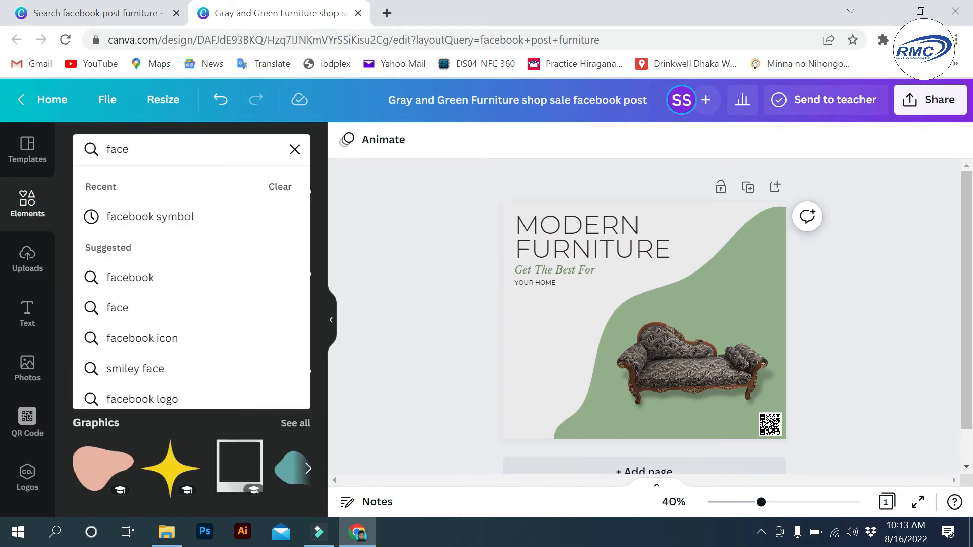
{"action": "left_click", "coordinate": [159, 219]}
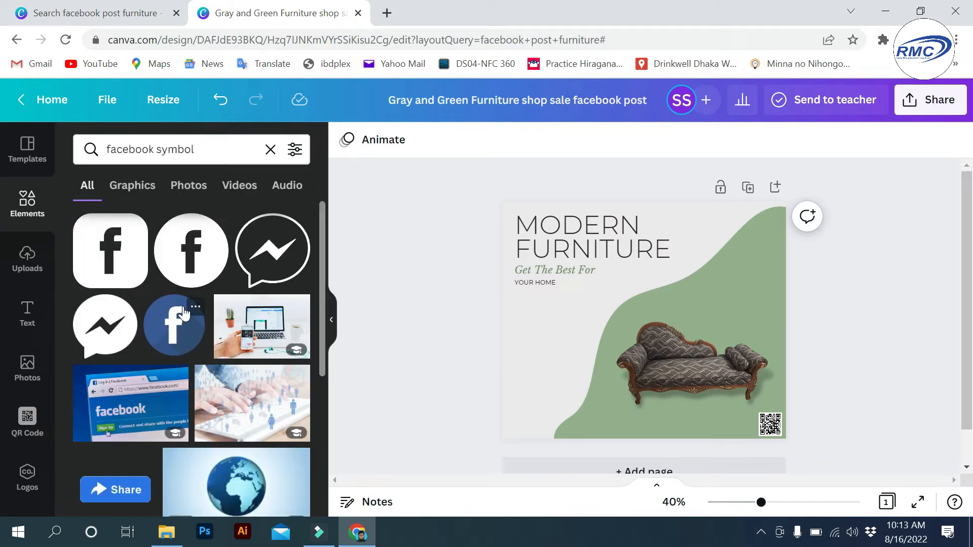
{"action": "scroll", "coordinate": [183, 315], "scroll_direction": "down", "scroll_amount": 2}
{"action": "scroll", "coordinate": [177, 325], "scroll_direction": "up", "scroll_amount": 2}
{"action": "left_click", "coordinate": [173, 329]}
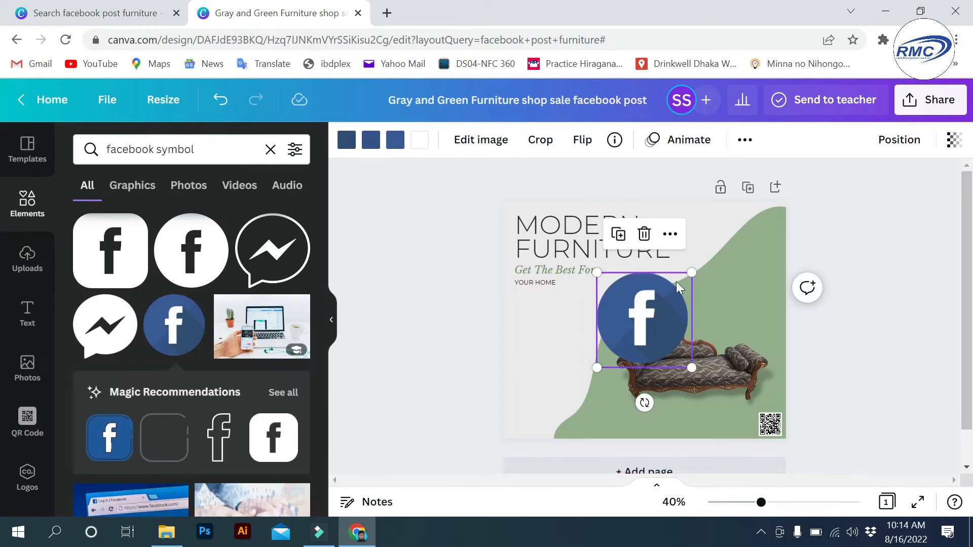
- Shrink the Facebook icon and place it at the post's lower-left, nudging the sofa slightly
{"action": "left_click_drag", "start_coordinate": [697, 273], "coordinate": [518, 387]}
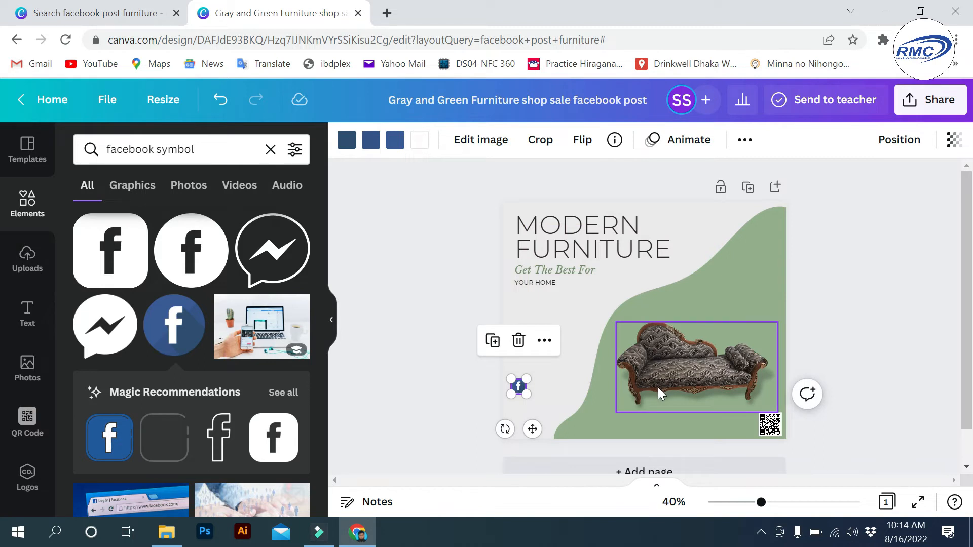
{"action": "left_click_drag", "start_coordinate": [669, 370], "coordinate": [658, 348]}
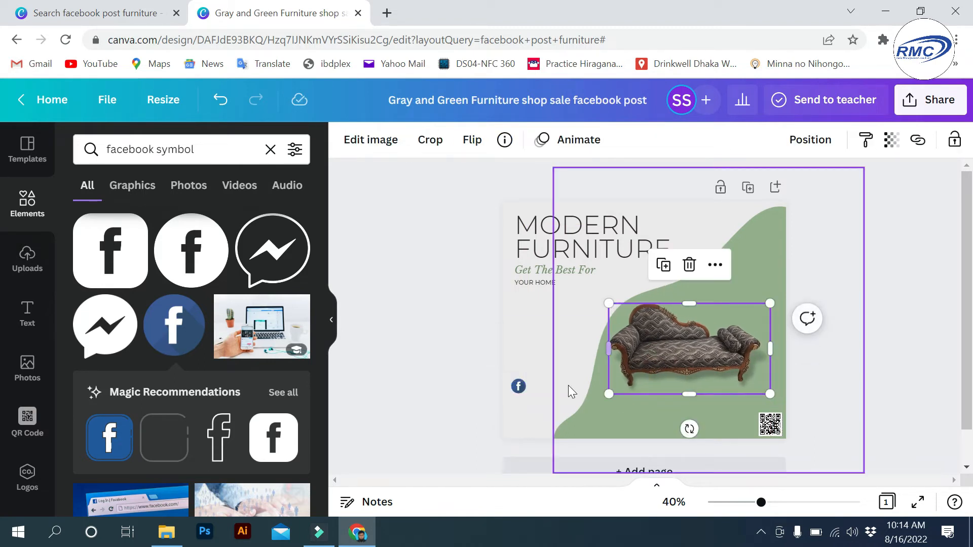
{"action": "mouse_move", "coordinate": [524, 393]}
{"action": "left_mouse_down"}
{"action": "mouse_move", "coordinate": [536, 411]}
{"action": "mouse_move", "coordinate": [531, 401]}
{"action": "left_mouse_up"}
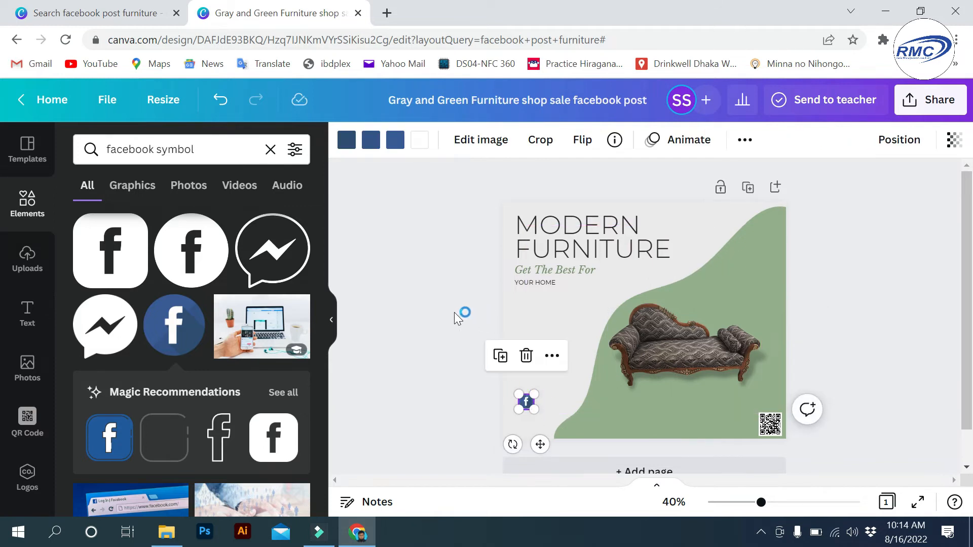
{"action": "left_click", "coordinate": [430, 354]}
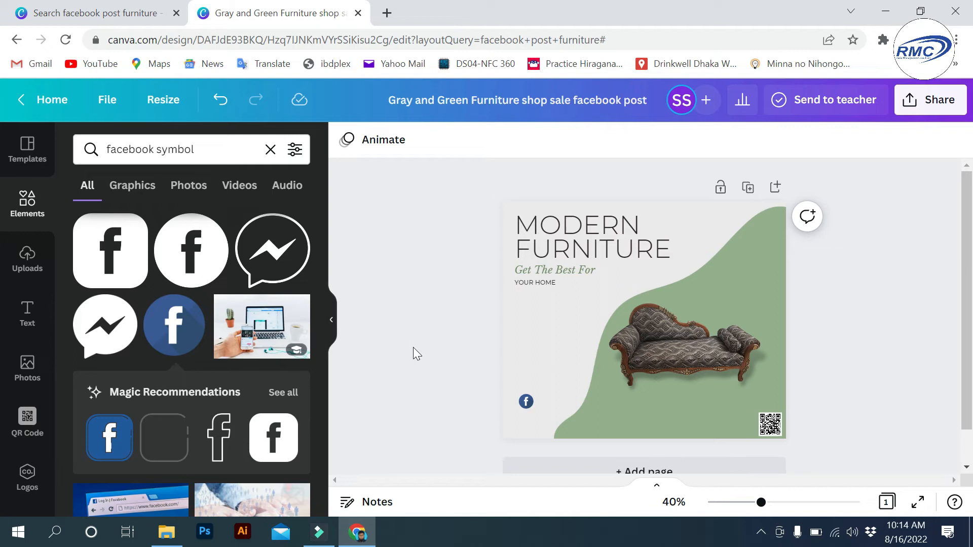
{"action": "left_click_drag", "start_coordinate": [195, 149], "coordinate": [109, 149]}
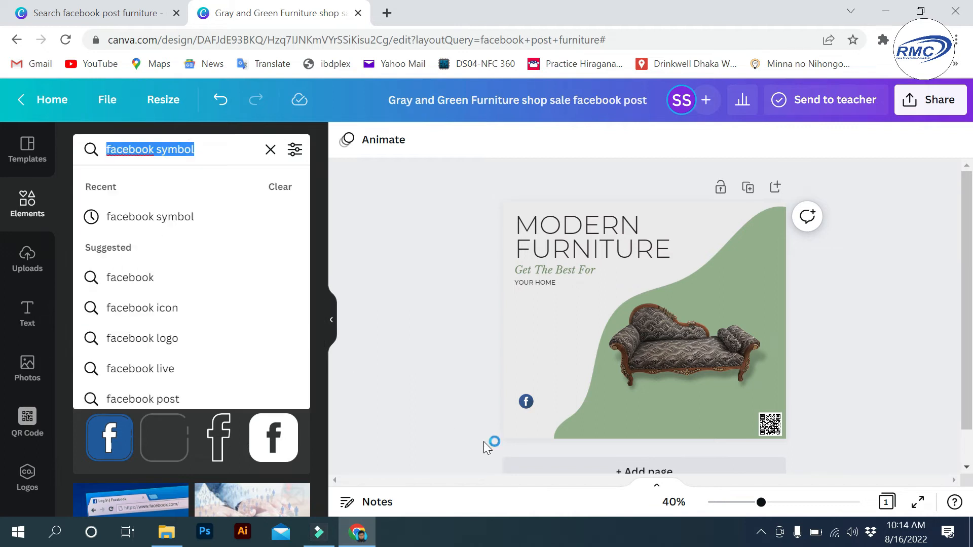
- Add a small black location-pin graphic from an 'address symbol' search to the post's left side
{"action": "type", "text": "Add"}
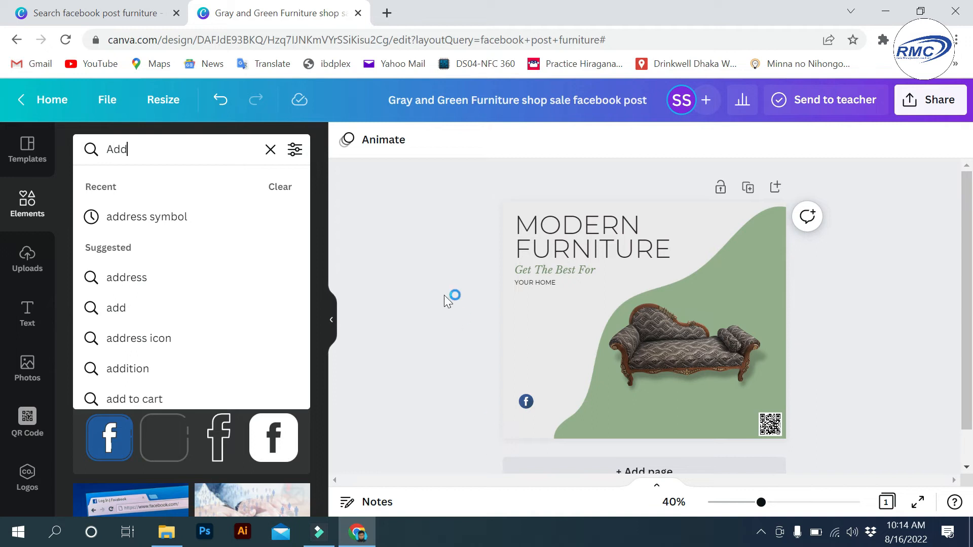
{"action": "left_click", "coordinate": [205, 217]}
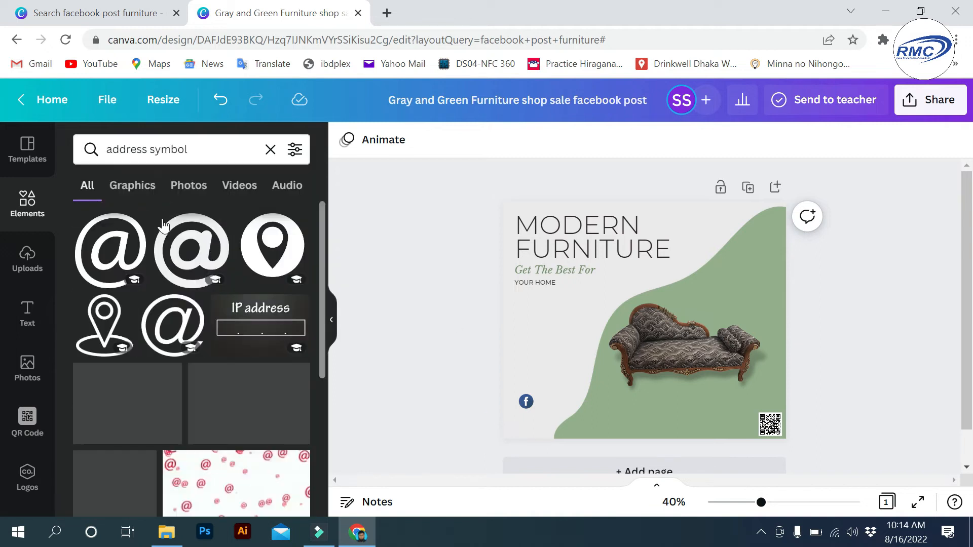
{"action": "left_click", "coordinate": [266, 257]}
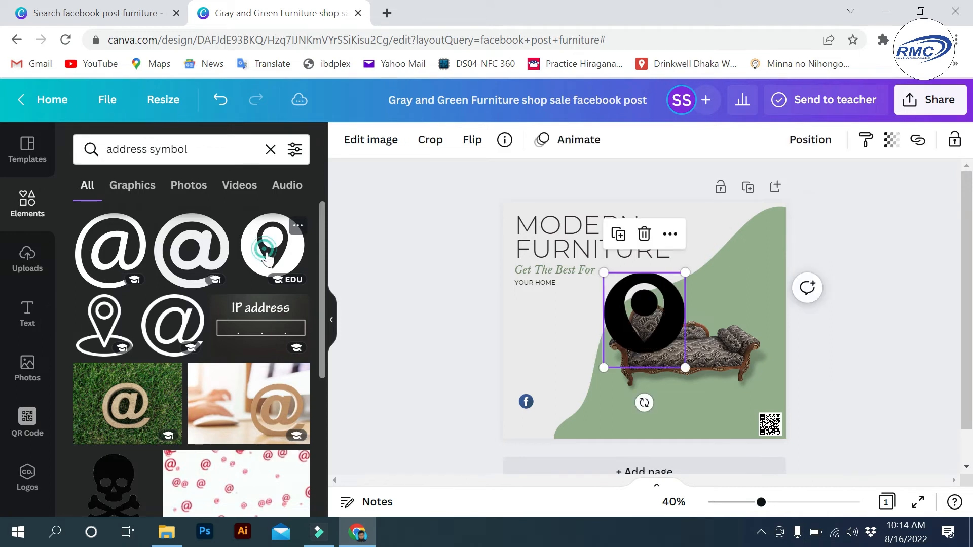
{"action": "left_click_drag", "start_coordinate": [603, 334], "coordinate": [513, 363]}
{"action": "left_click_drag", "start_coordinate": [595, 303], "coordinate": [526, 382]}
- Line the Facebook icon up directly beneath the location pin
{"action": "left_click", "coordinate": [528, 354]}
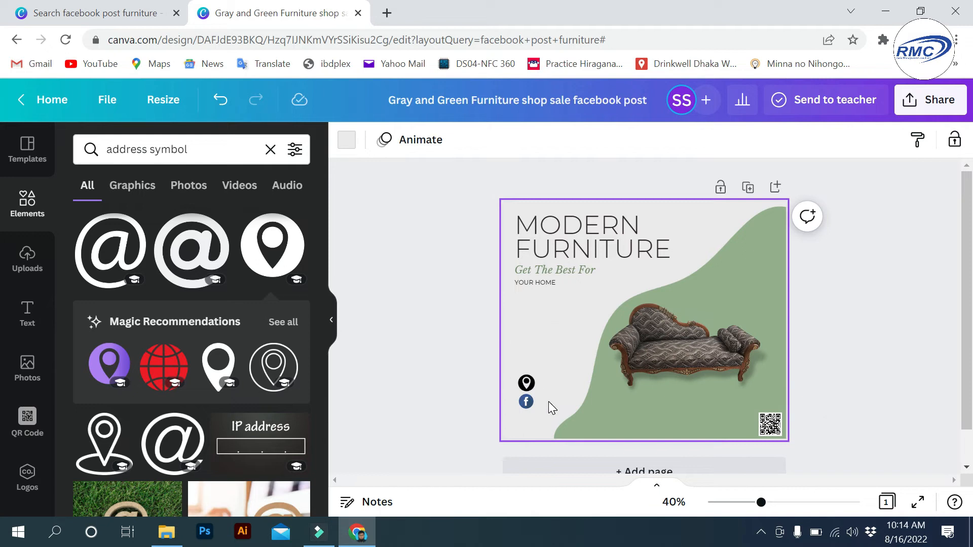
{"action": "left_click", "coordinate": [523, 385]}
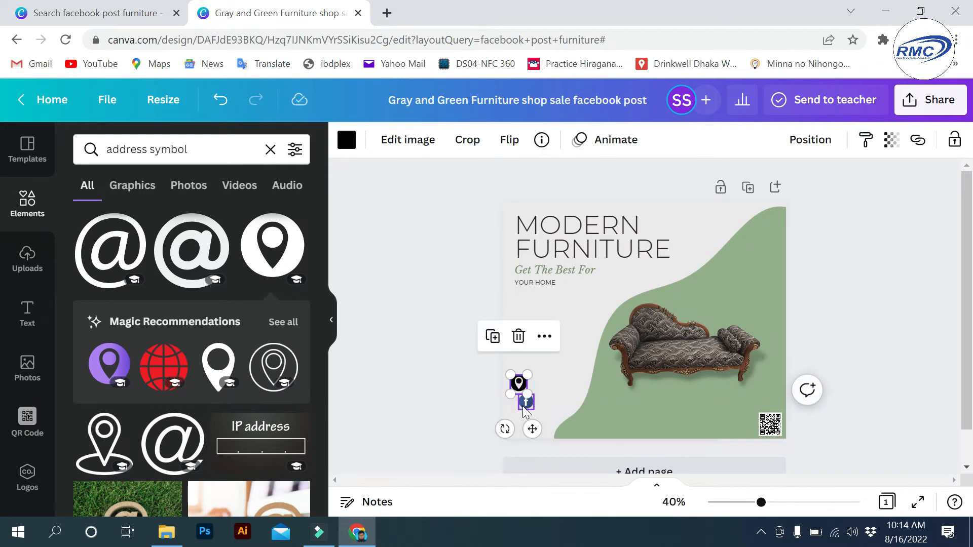
{"action": "left_click_drag", "start_coordinate": [526, 410], "coordinate": [519, 409]}
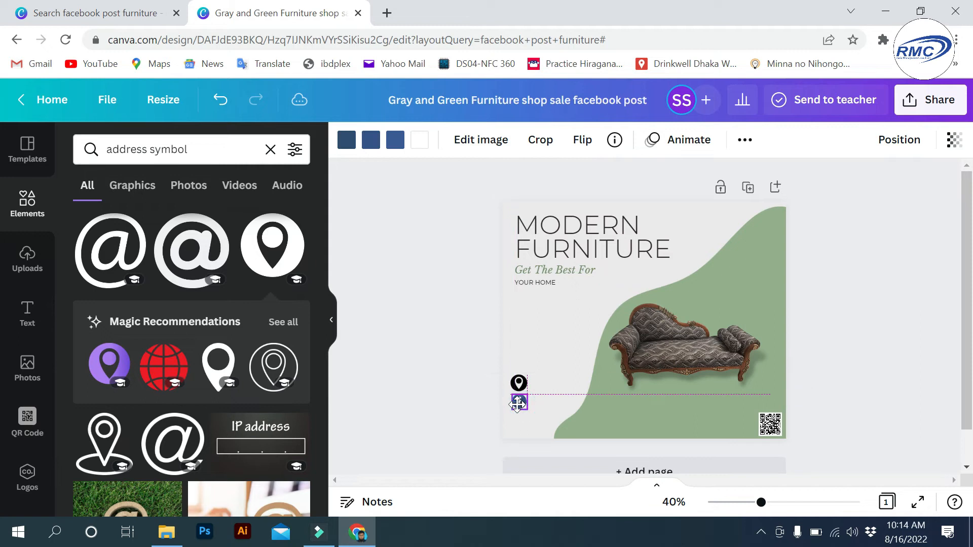
{"action": "left_click", "coordinate": [364, 310]}
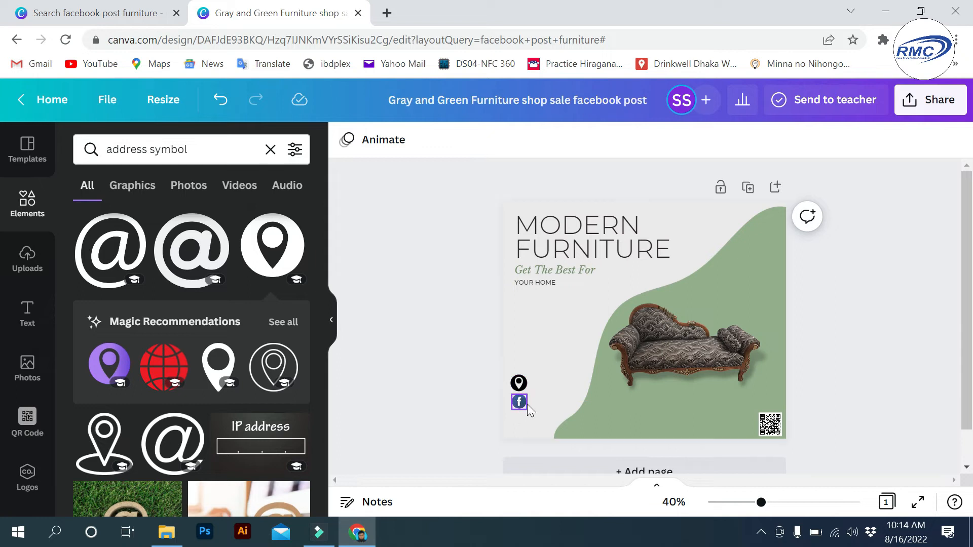
{"action": "left_click", "coordinate": [211, 149]}
{"action": "key", "text": "ctrl+a"}
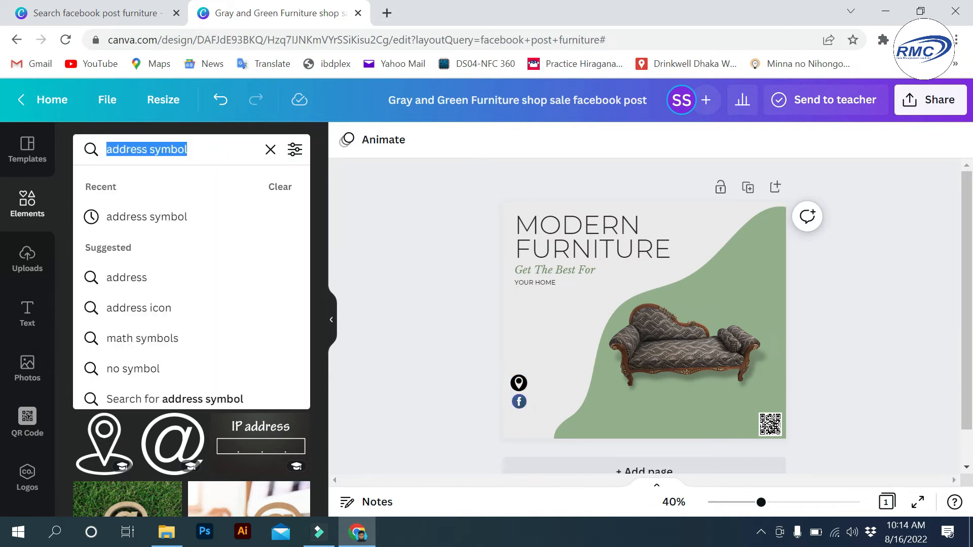
- Add a 'contact us' phone-circle icon at 101 × 101 below the Facebook icon
{"action": "type", "text": "contact"}
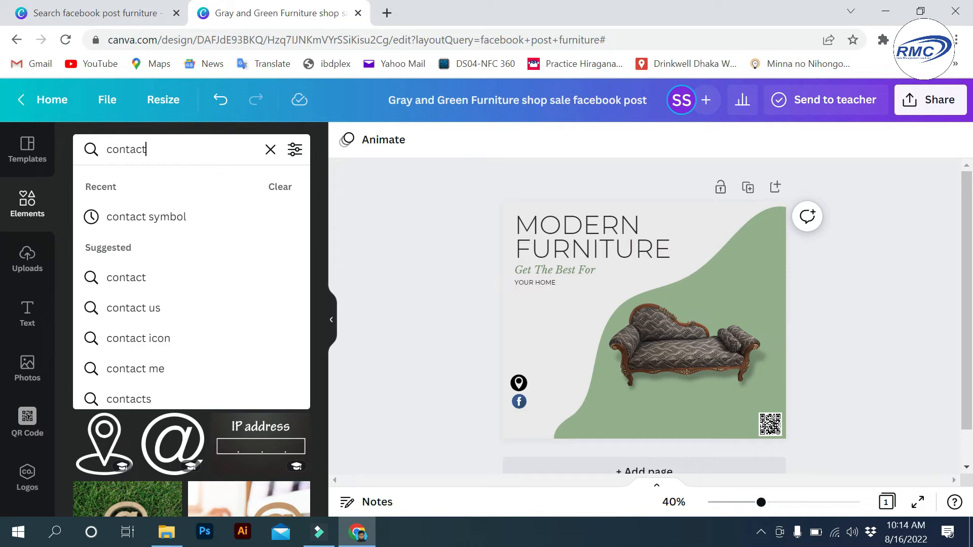
{"action": "left_click", "coordinate": [152, 308]}
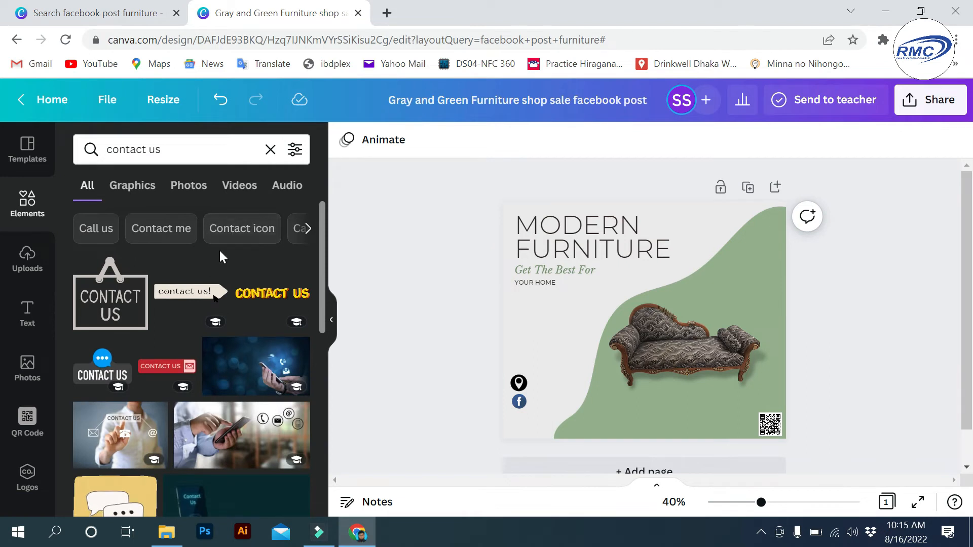
{"action": "scroll", "coordinate": [219, 256], "scroll_direction": "down", "scroll_amount": 5}
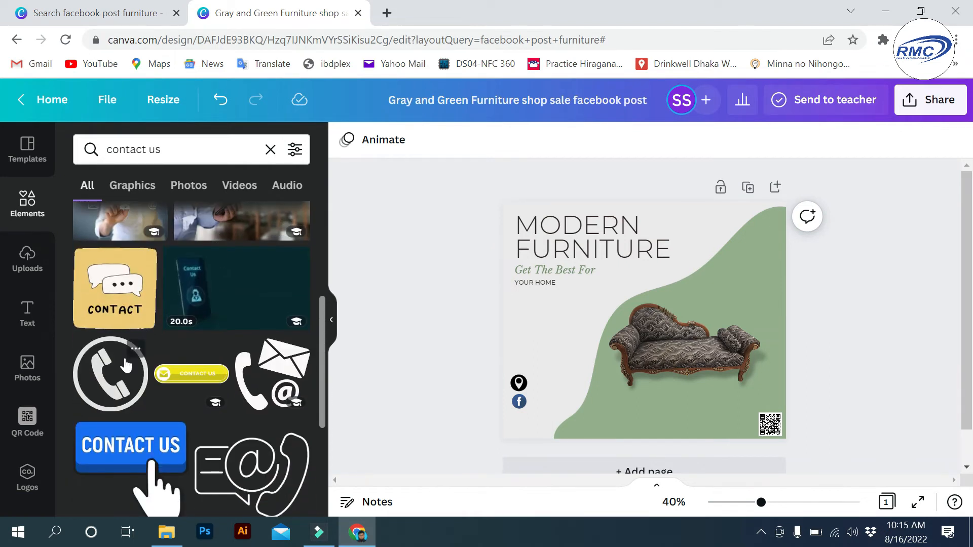
{"action": "left_click", "coordinate": [117, 369]}
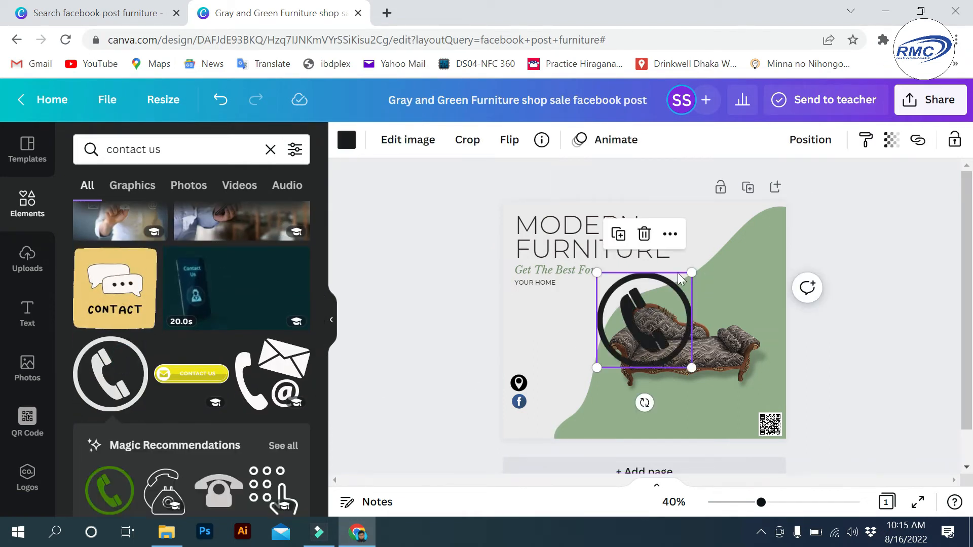
{"action": "left_click_drag", "start_coordinate": [692, 273], "coordinate": [604, 357]}
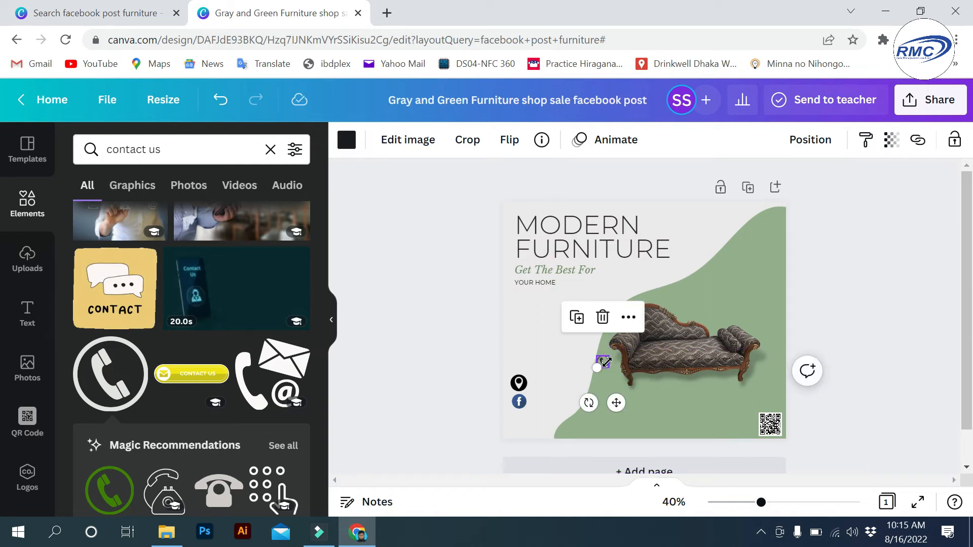
{"action": "scroll", "coordinate": [600, 378], "scroll_direction": "up", "scroll_amount": 3}
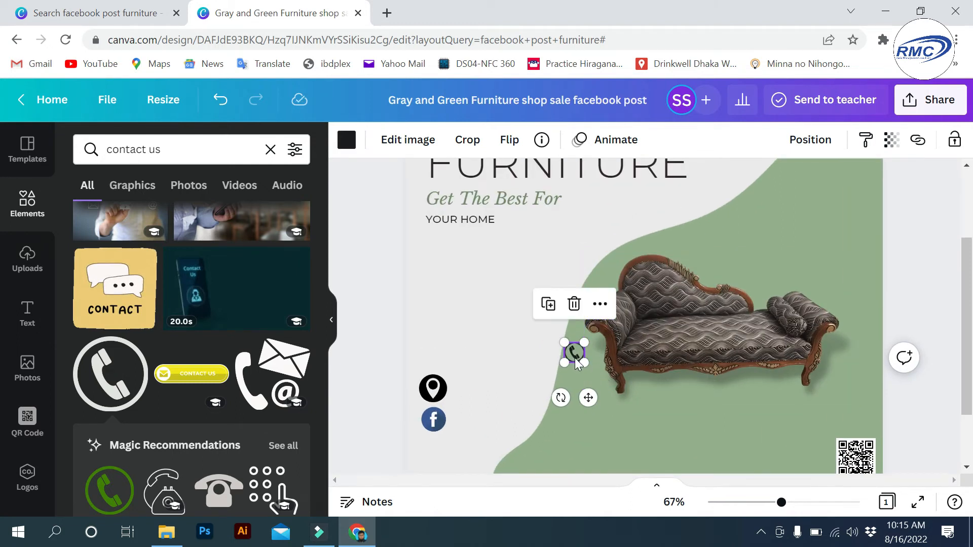
{"action": "left_click_drag", "start_coordinate": [574, 352], "coordinate": [446, 439]}
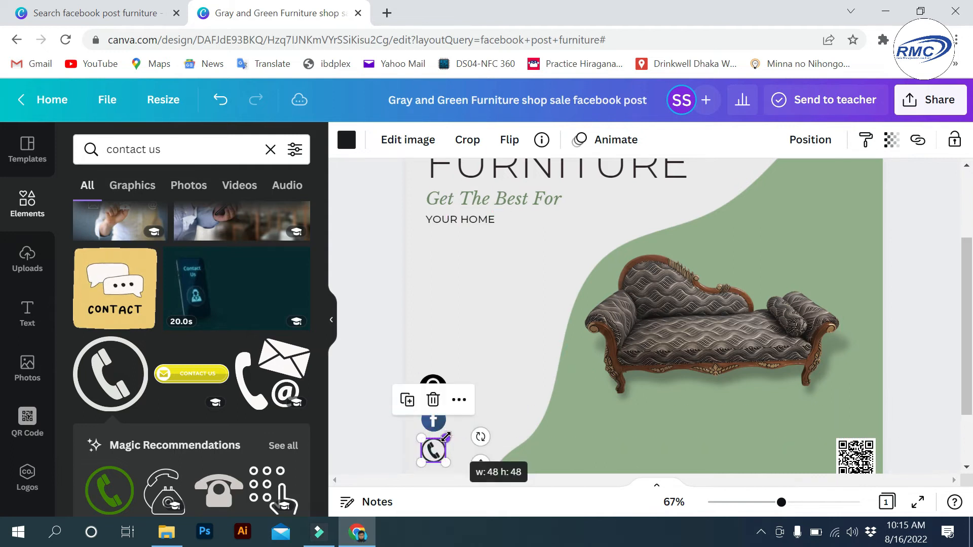
{"action": "left_click", "coordinate": [512, 323]}
{"action": "scroll", "coordinate": [512, 324], "scroll_direction": "down", "scroll_amount": 1}
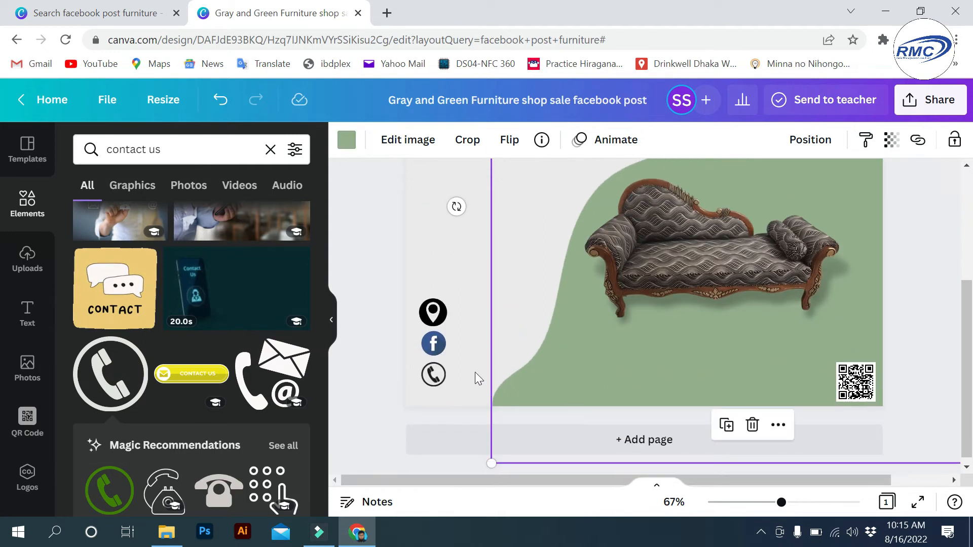
- Resize the location pin to match the Facebook and phone icons
{"action": "left_click", "coordinate": [384, 252]}
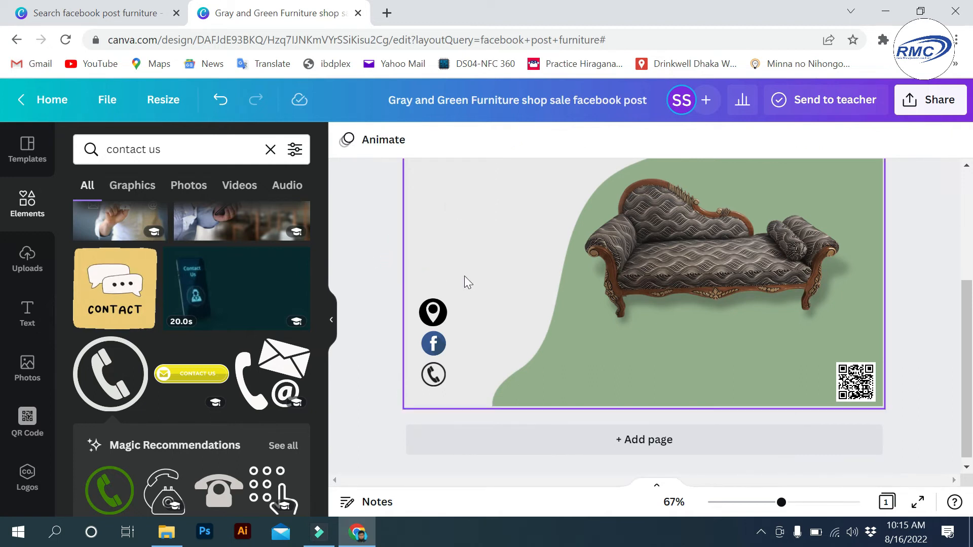
{"action": "left_click", "coordinate": [436, 312]}
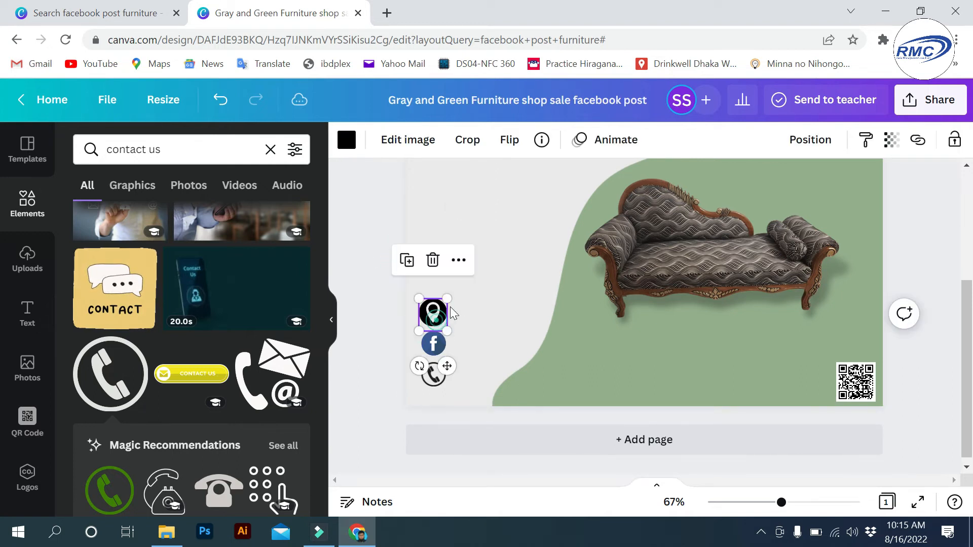
{"action": "mouse_move", "coordinate": [446, 300]}
{"action": "left_mouse_down"}
{"action": "mouse_move", "coordinate": [436, 316]}
{"action": "mouse_move", "coordinate": [446, 305]}
{"action": "left_mouse_up"}
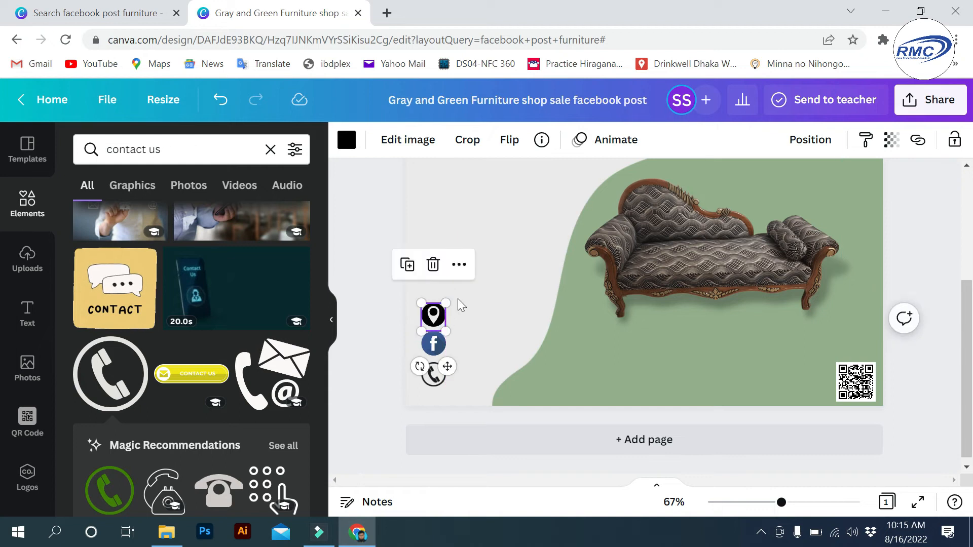
{"action": "right_click", "coordinate": [445, 308]}
{"action": "left_click", "coordinate": [414, 223]}
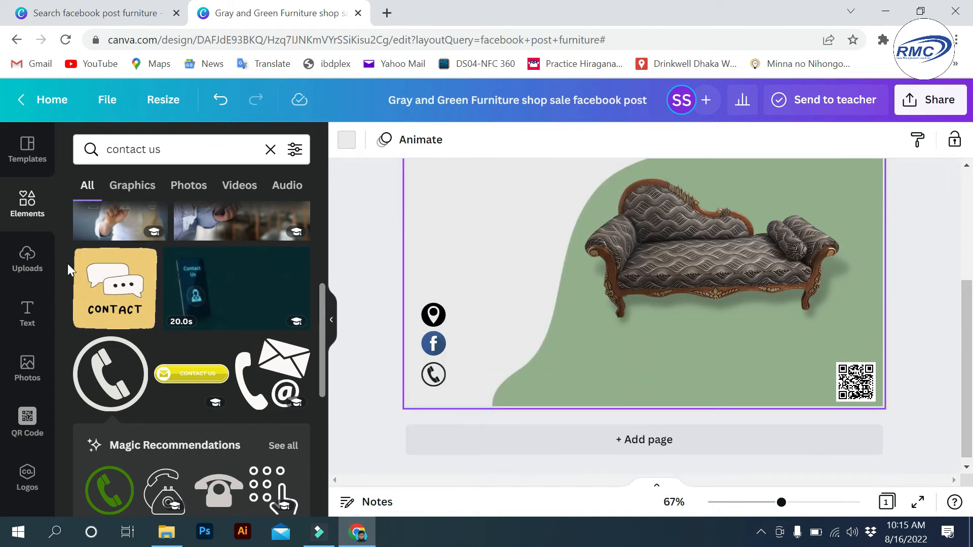
{"action": "left_click", "coordinate": [29, 312]}
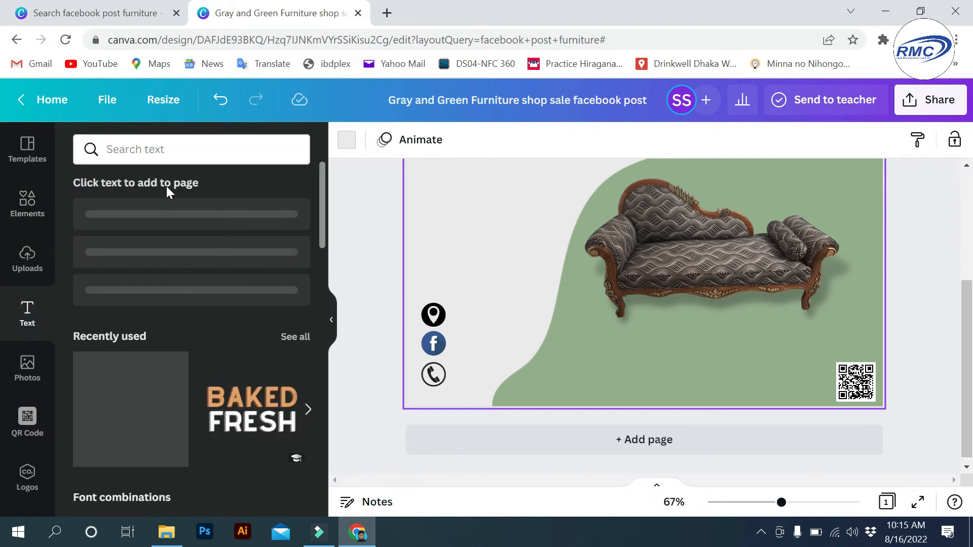
- Add a heading beside the location pin reading 'Badda, Dhaka'
{"action": "left_click", "coordinate": [194, 220]}
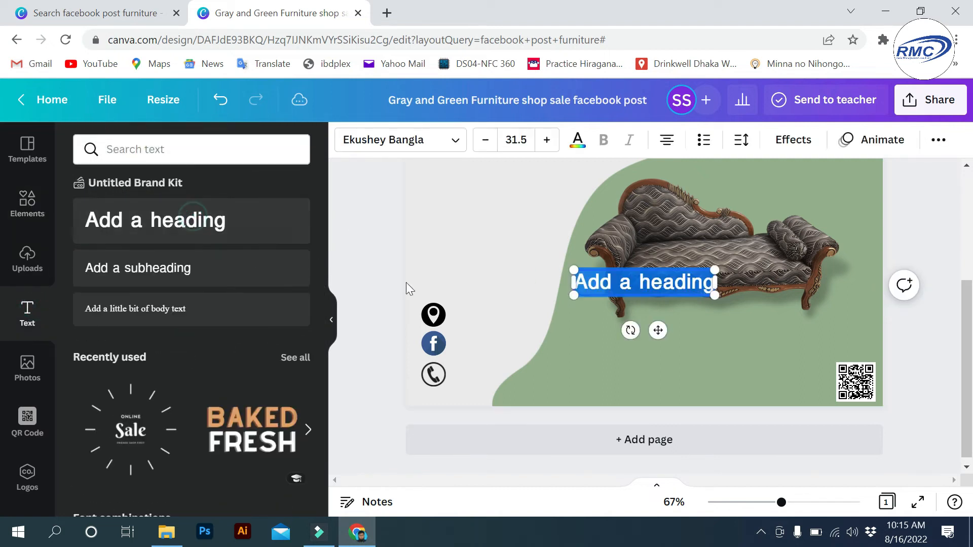
{"action": "left_click_drag", "start_coordinate": [641, 266], "coordinate": [516, 298]}
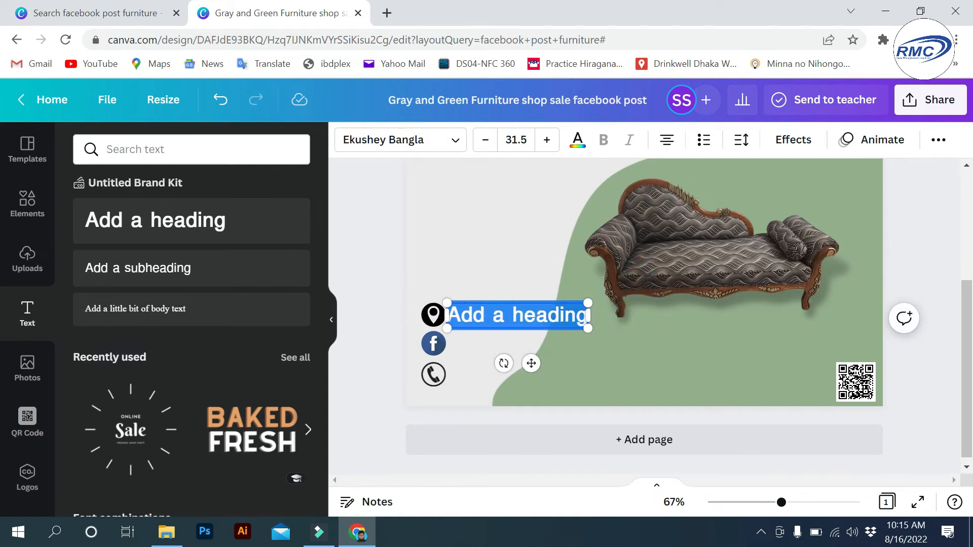
{"action": "left_click", "coordinate": [512, 310]}
{"action": "left_click_drag", "start_coordinate": [448, 316], "coordinate": [623, 361]}
{"action": "type", "text": "Badda"}
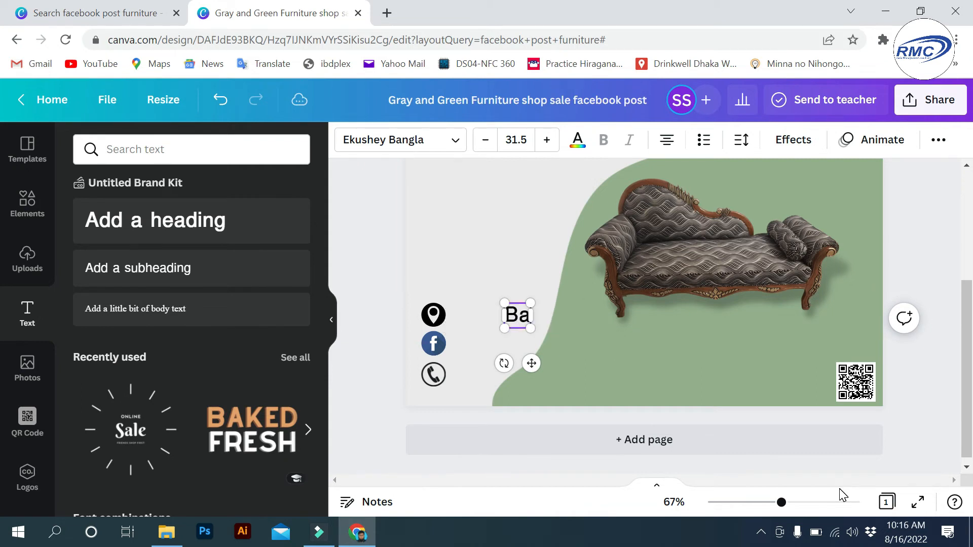
{"action": "key", "text": "BackSpace"}
{"action": "key", "text": "BackSpace"}
{"action": "key", "text": "BackSpace"}
{"action": "key", "text": "BackSpace"}
{"action": "key", "text": "BackSpace"}
{"action": "type", "text": "Badda"}
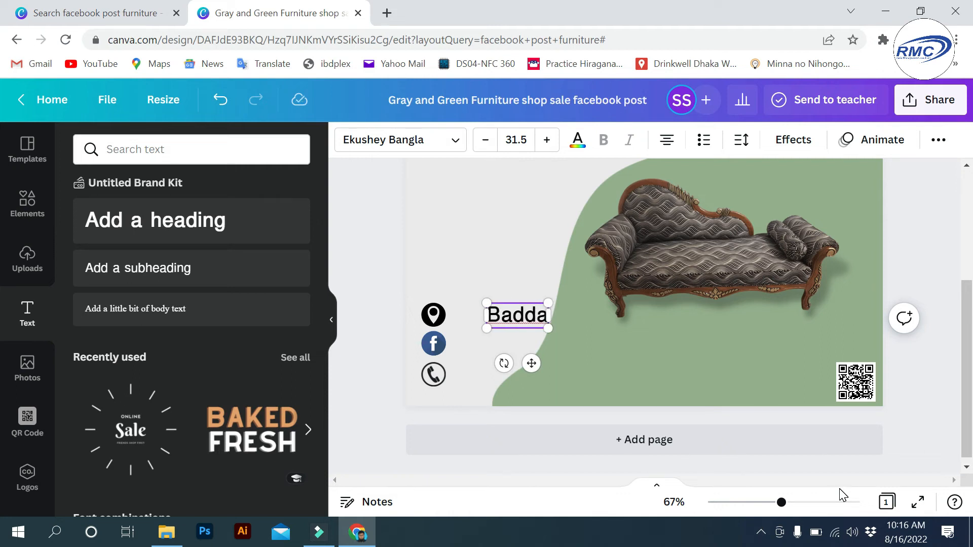
{"action": "type", "text": ", Dhaka"}
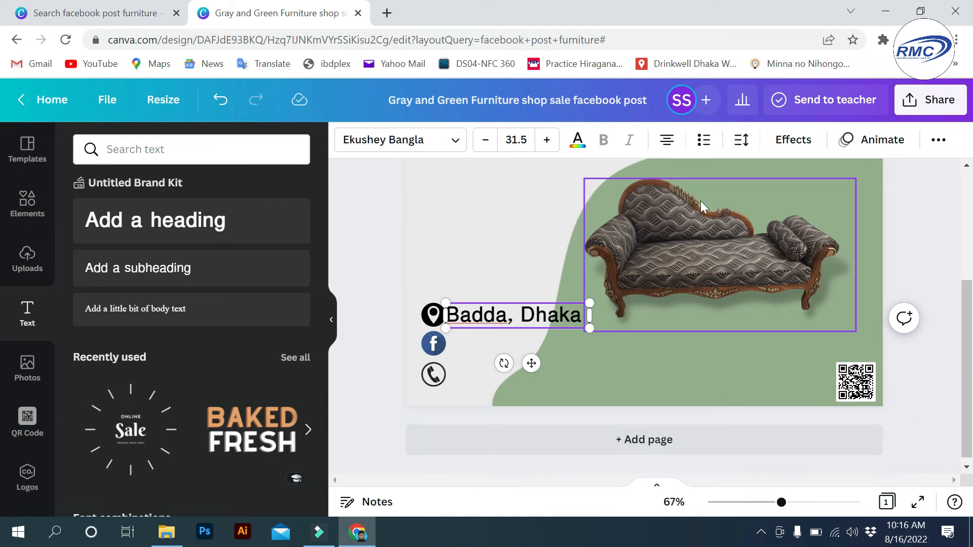
- Reduce 'Badda, Dhaka' to font size 21.5 and align it with the pin icon
{"action": "left_click", "coordinate": [493, 145]}
{"action": "left_click", "coordinate": [493, 145]}
{"action": "left_click", "coordinate": [493, 146]}
{"action": "left_click", "coordinate": [492, 145]}
{"action": "left_click", "coordinate": [491, 146]}
{"action": "left_click", "coordinate": [490, 146]}
{"action": "left_click", "coordinate": [489, 147]}
{"action": "left_click", "coordinate": [488, 147]}
{"action": "left_click", "coordinate": [488, 147]}
{"action": "left_click", "coordinate": [488, 146]}
{"action": "left_click_drag", "start_coordinate": [509, 302], "coordinate": [490, 305]}
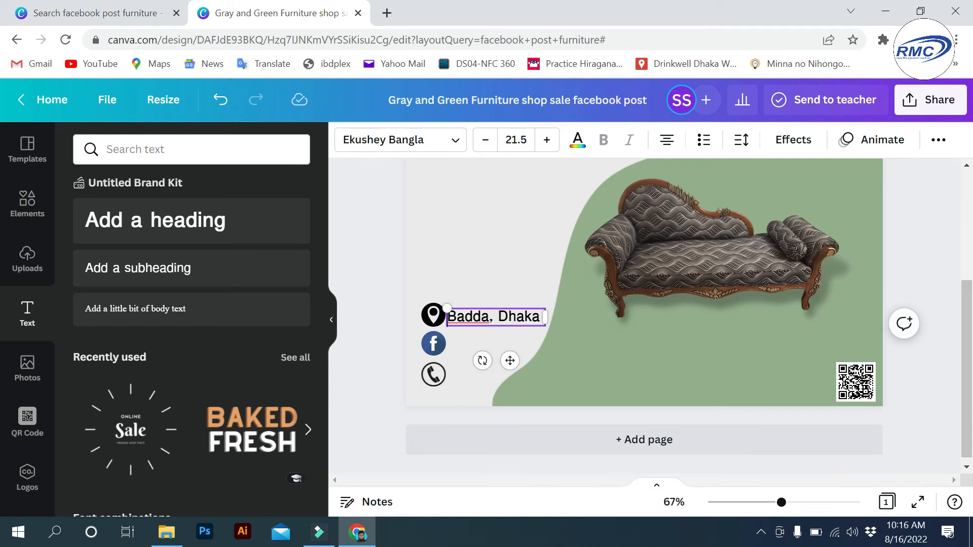
{"action": "left_click", "coordinate": [593, 347]}
{"action": "left_click", "coordinate": [493, 316]}
{"action": "left_click_drag", "start_coordinate": [448, 321], "coordinate": [461, 321]}
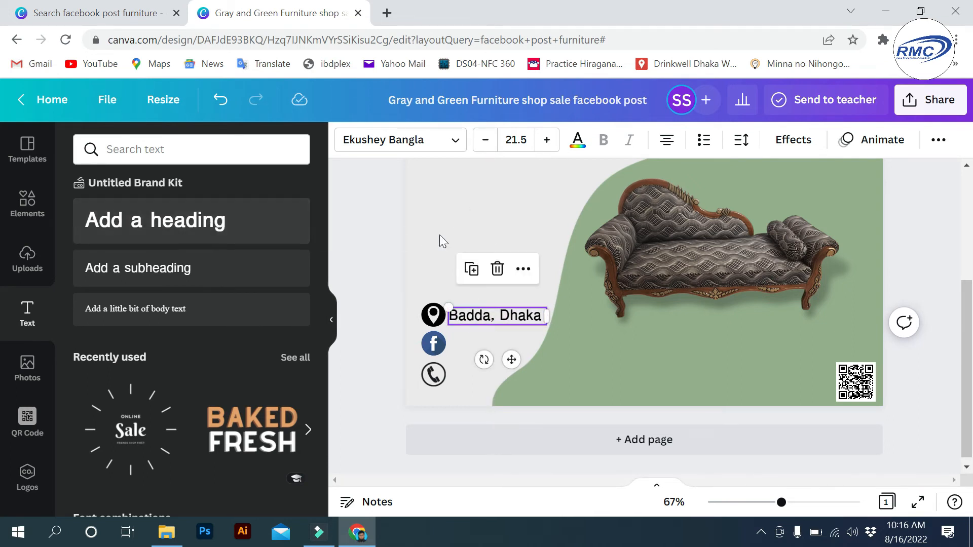
{"action": "left_click", "coordinate": [494, 216]}
{"action": "left_click", "coordinate": [195, 222]}
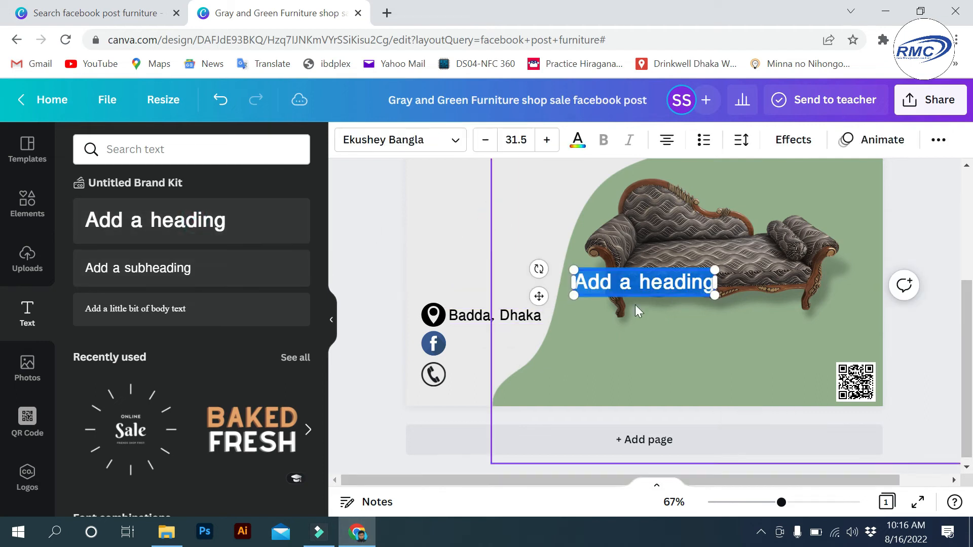
{"action": "left_click_drag", "start_coordinate": [667, 264], "coordinate": [544, 327]}
{"action": "left_click", "coordinate": [530, 346]}
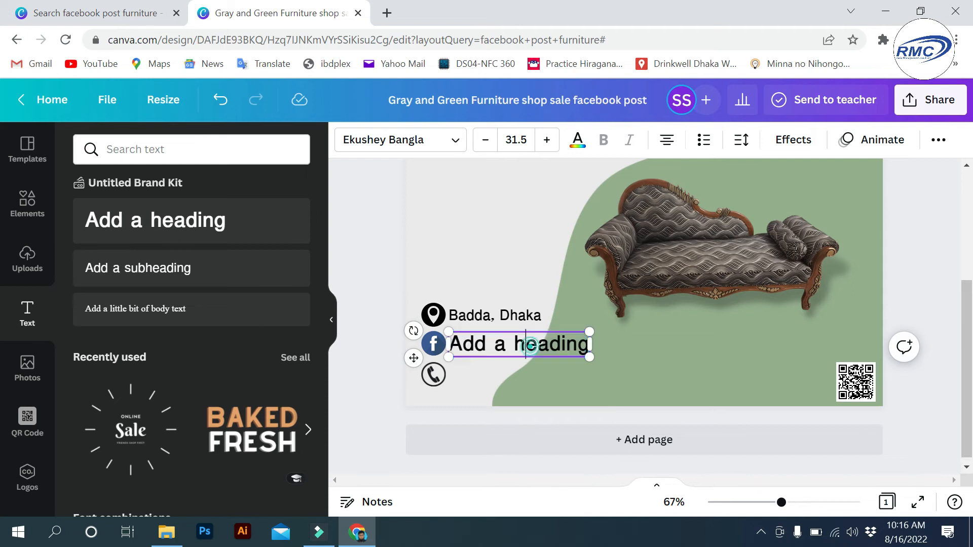
{"action": "key", "text": "ctrl+a"}
{"action": "type", "text": "www"}
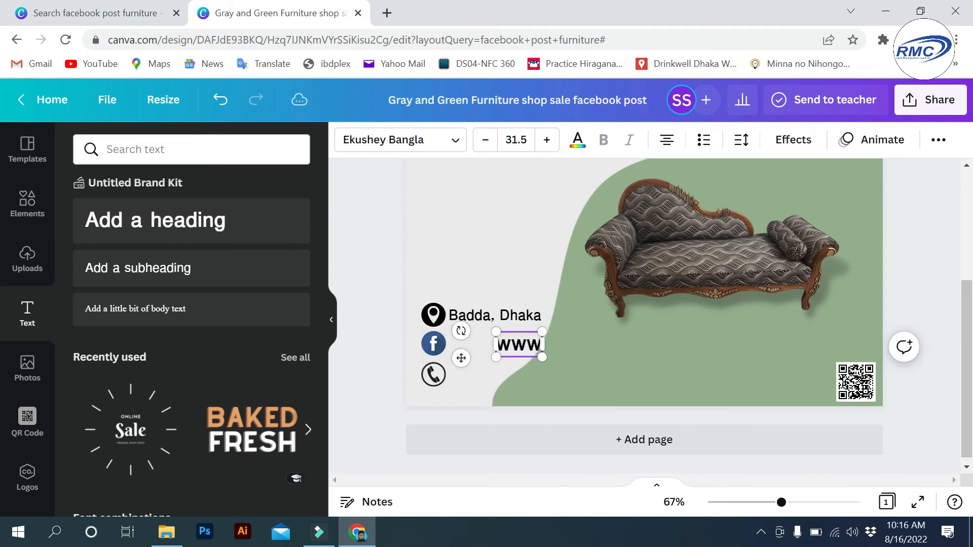
{"action": "type", "text": ".facebook.com/"}
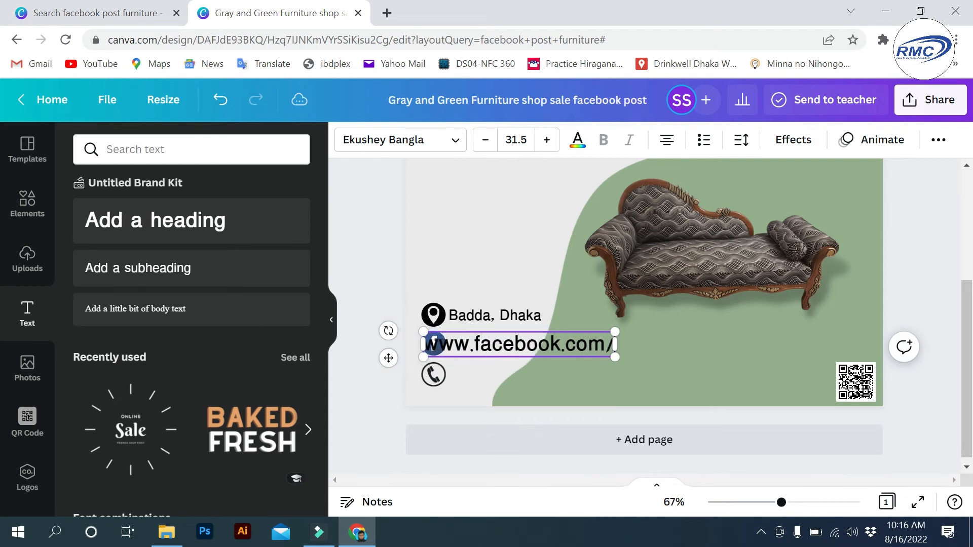
{"action": "type", "text": "moonstar"}
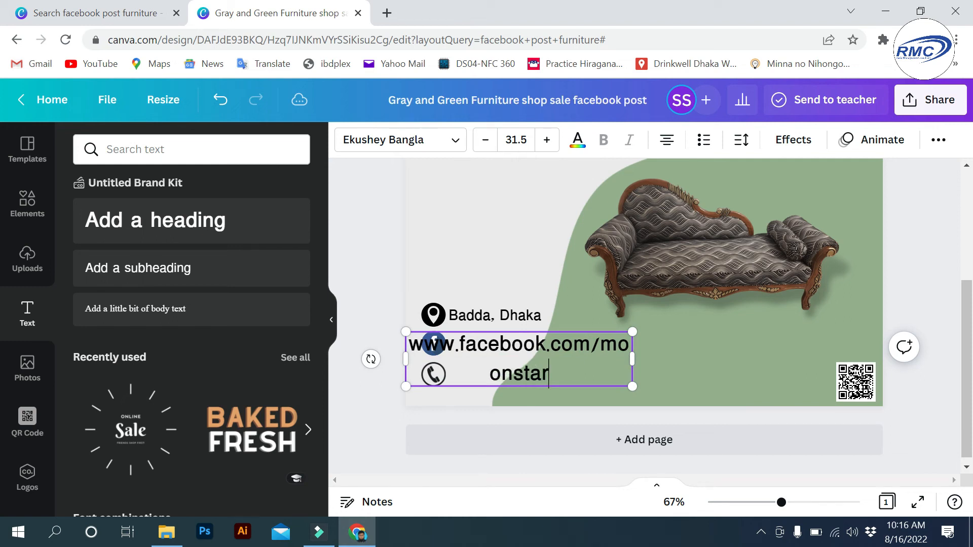
{"action": "type", "text": "furni"}
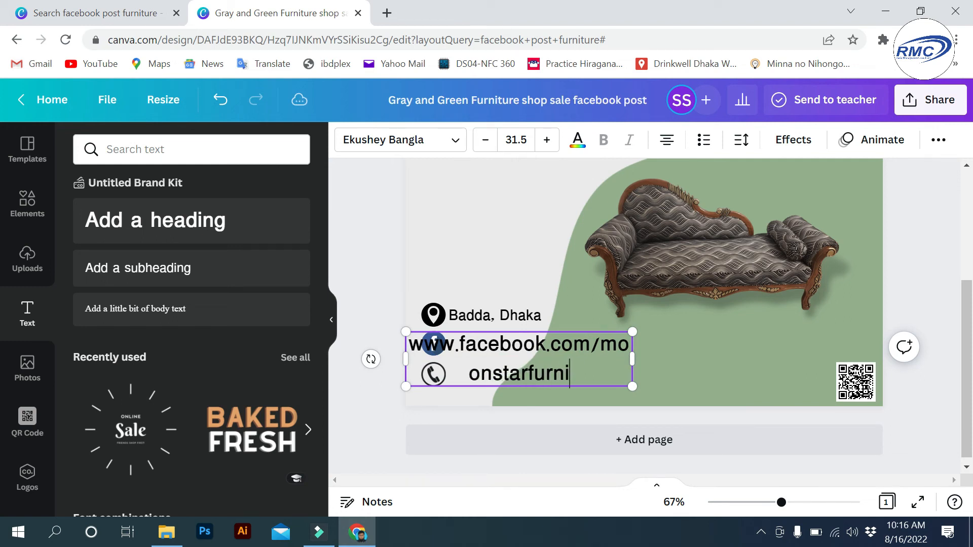
{"action": "type", "text": "ture/"}
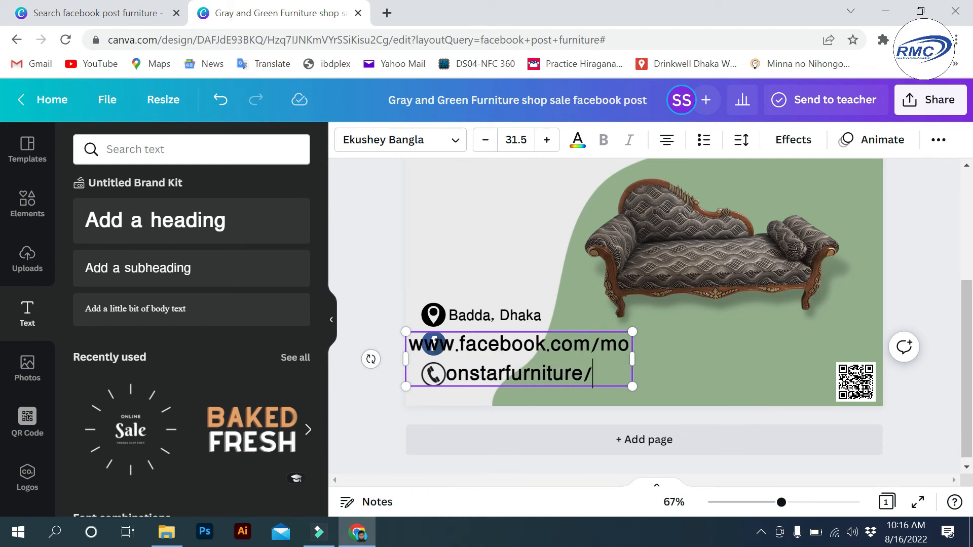
- Shrink the link to size 18.5, position it beside the Facebook icon, and add another heading
{"action": "left_click_drag", "start_coordinate": [592, 375], "coordinate": [409, 336]}
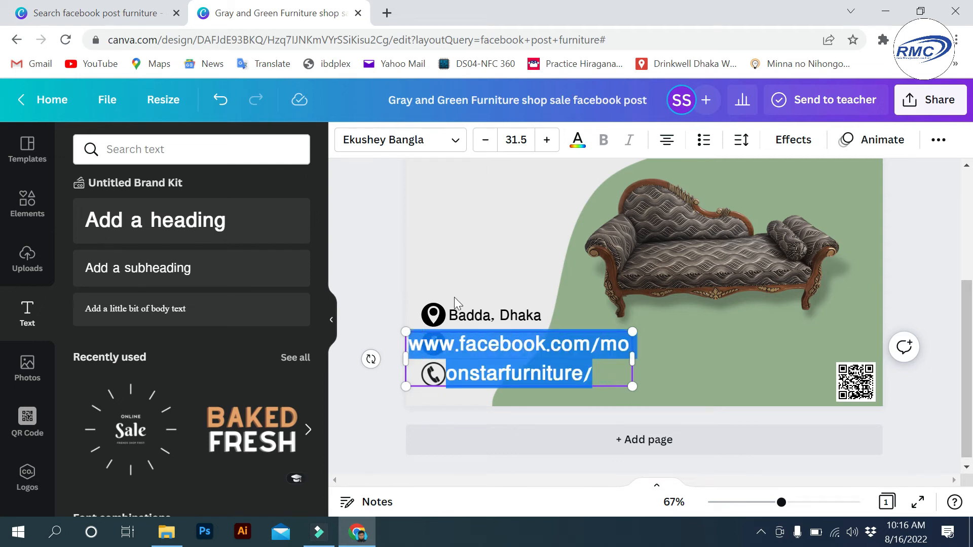
{"action": "left_click", "coordinate": [482, 140]}
{"action": "left_click", "coordinate": [482, 140]}
{"action": "left_click", "coordinate": [482, 141]}
{"action": "left_click", "coordinate": [482, 140]}
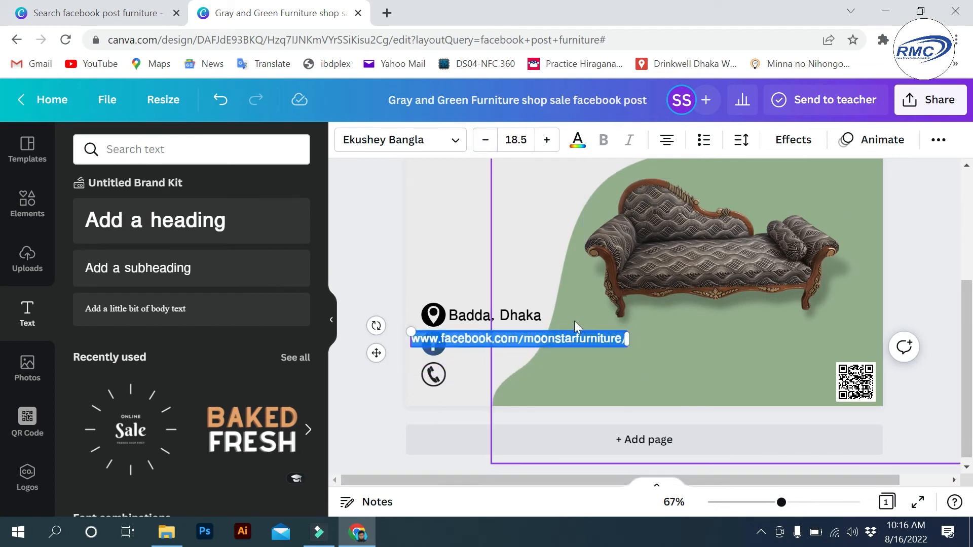
{"action": "left_click_drag", "start_coordinate": [562, 331], "coordinate": [600, 335]}
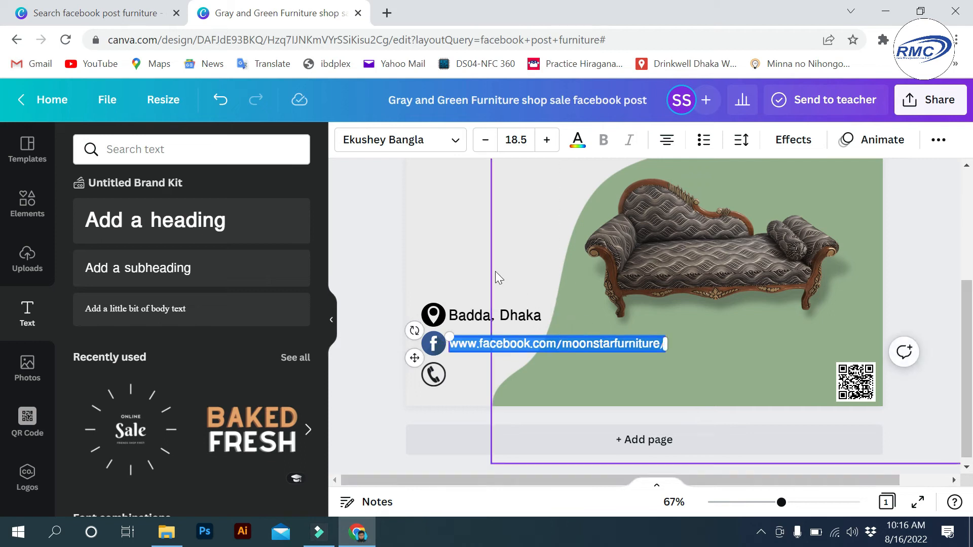
{"action": "left_click", "coordinate": [461, 255]}
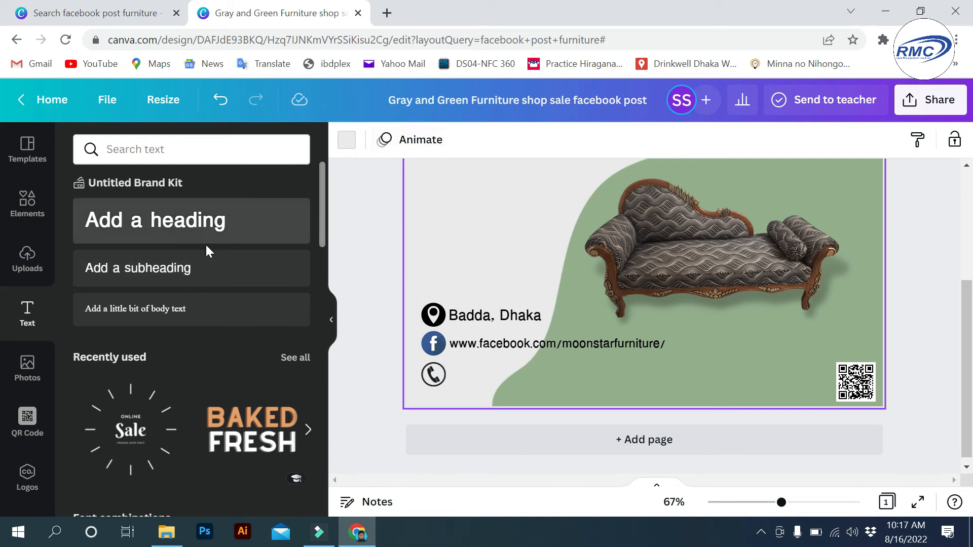
{"action": "left_click", "coordinate": [176, 227]}
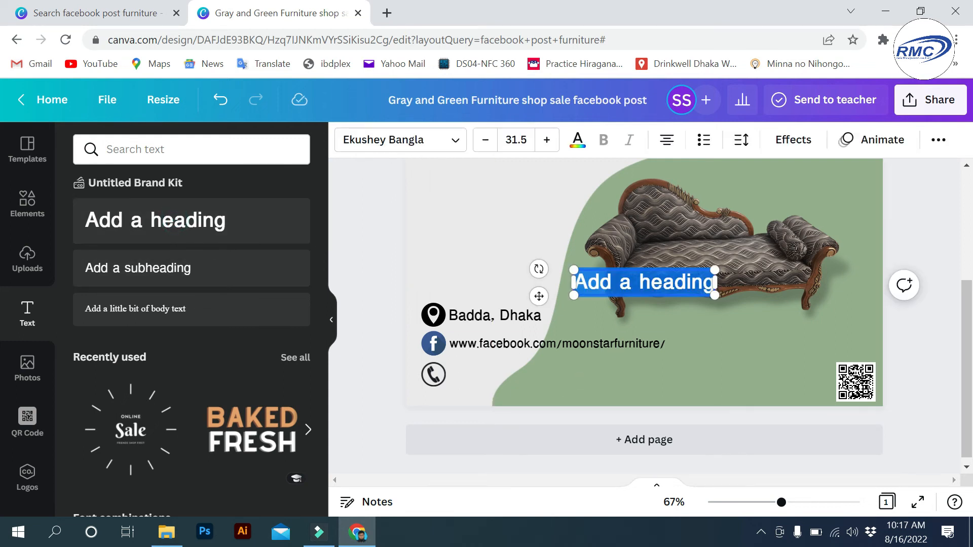
- Replace the placeholder with the shop's phone number at font size 21.5, beside the phone icon
{"action": "key", "text": "BackSpace"}
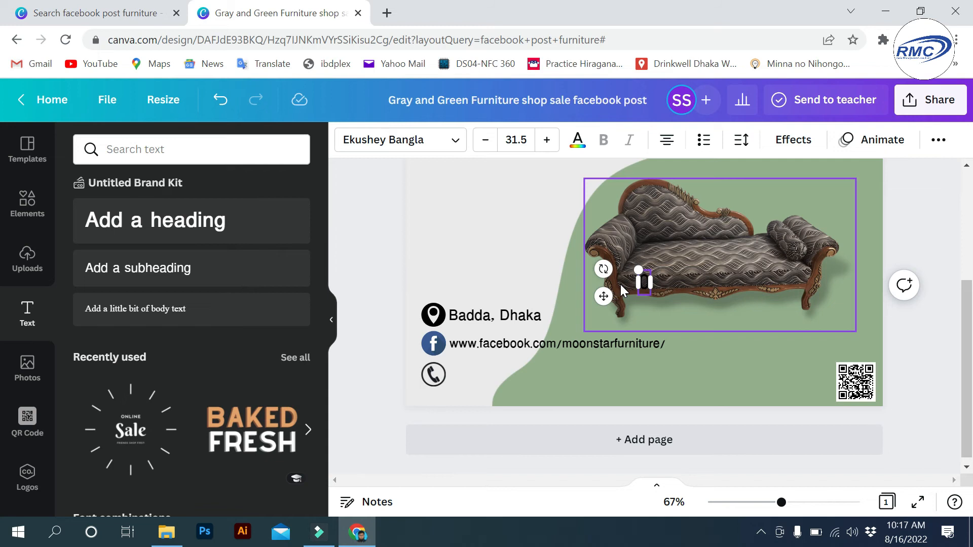
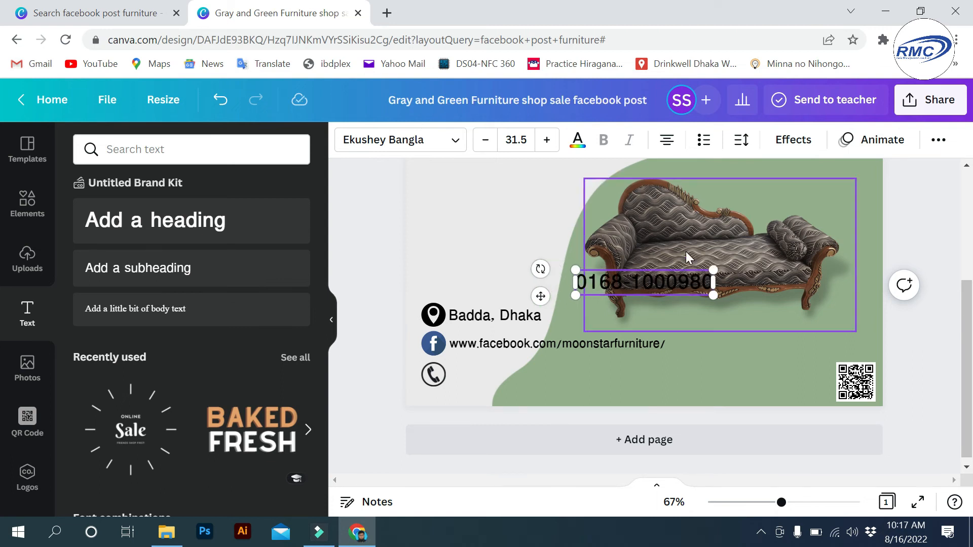
{"action": "left_click_drag", "start_coordinate": [683, 267], "coordinate": [558, 361]}
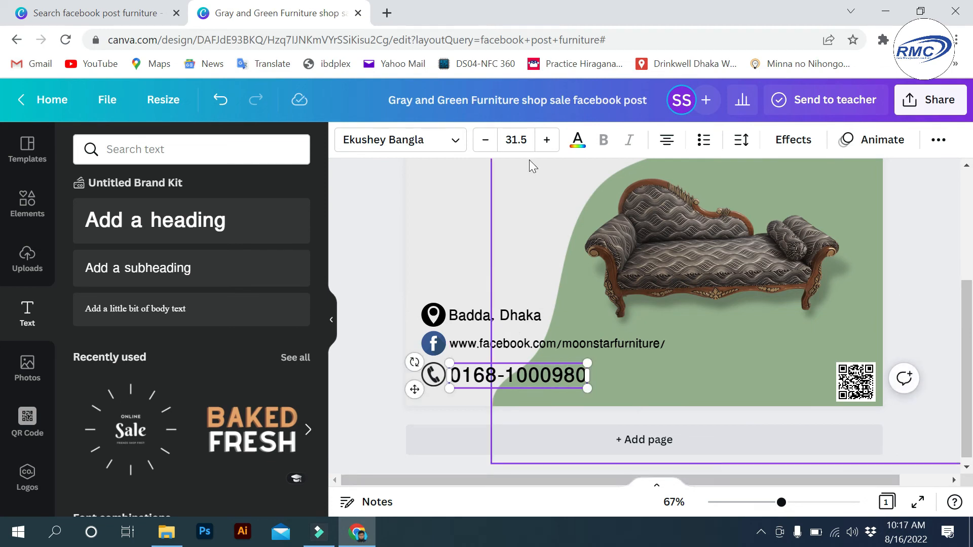
{"action": "left_click", "coordinate": [488, 144]}
{"action": "left_click", "coordinate": [488, 144]}
{"action": "left_click", "coordinate": [487, 142]}
{"action": "left_click", "coordinate": [486, 142]}
{"action": "left_click", "coordinate": [487, 142]}
{"action": "left_click", "coordinate": [487, 142]}
{"action": "left_click", "coordinate": [487, 142]}
{"action": "left_click", "coordinate": [487, 141]}
{"action": "left_click", "coordinate": [487, 142]}
{"action": "left_click", "coordinate": [486, 142]}
{"action": "left_click_drag", "start_coordinate": [529, 361], "coordinate": [507, 363]}
{"action": "left_click", "coordinate": [469, 260]}
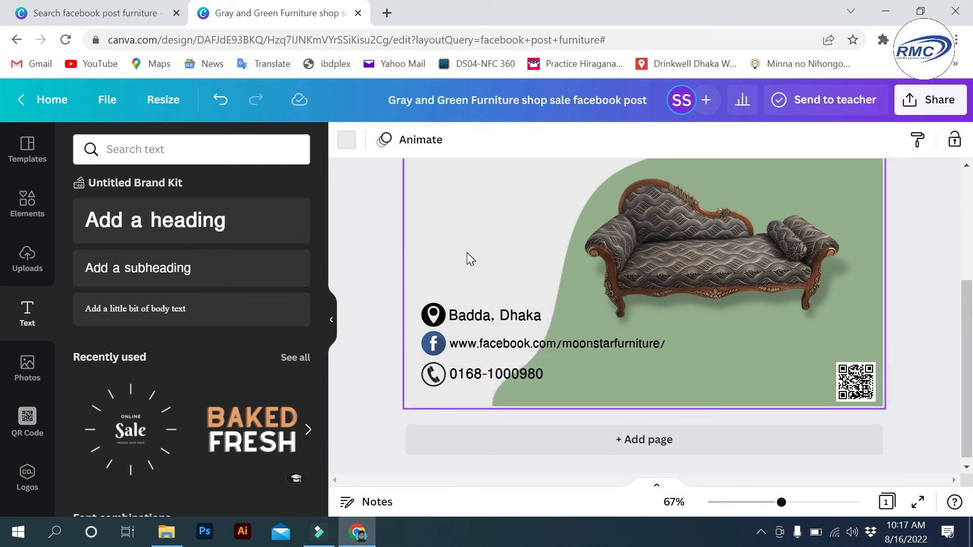
- Search for 'buy now', first among text styles and then among graphic elements
{"action": "scroll", "coordinate": [467, 253], "scroll_direction": "up", "scroll_amount": 2}
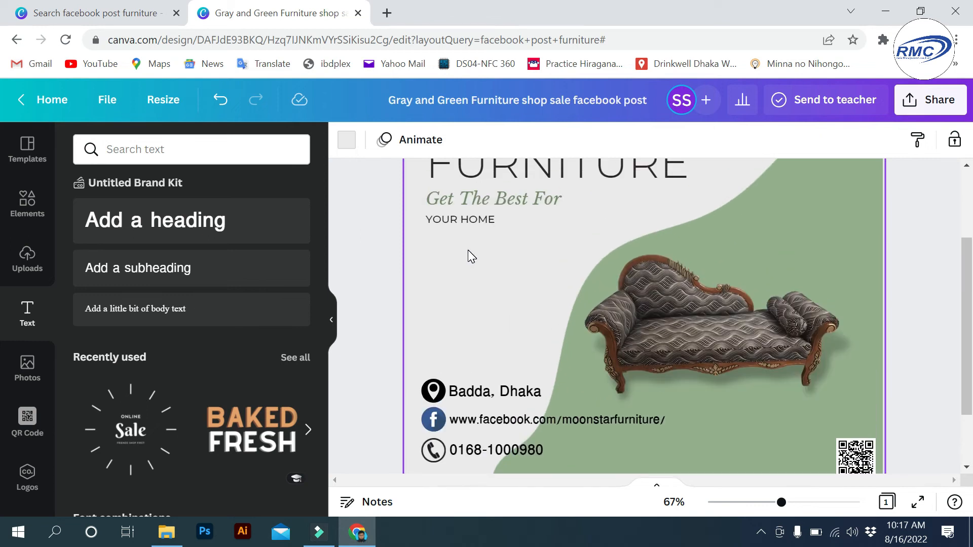
{"action": "scroll", "coordinate": [474, 239], "scroll_direction": "down", "scroll_amount": 3, "text": "ctrl"}
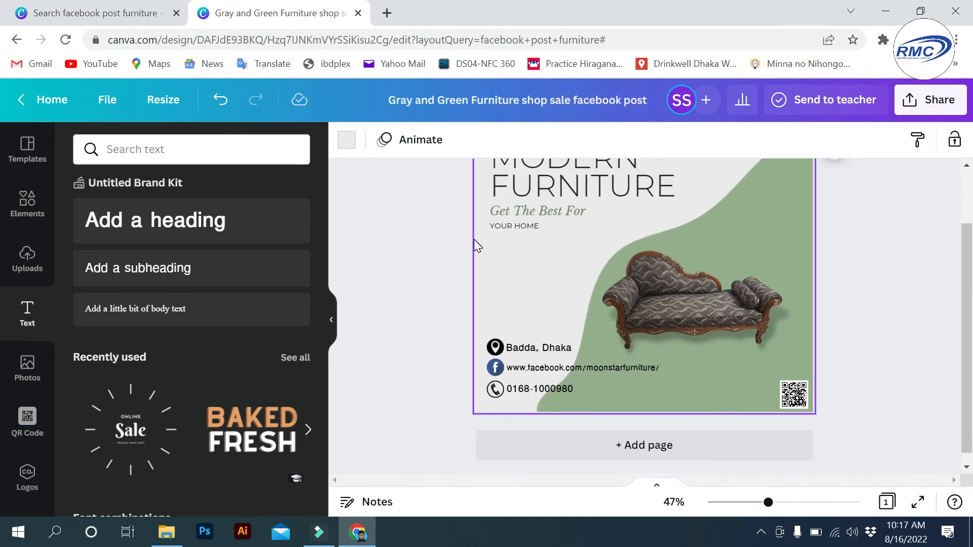
{"action": "left_click", "coordinate": [169, 147]}
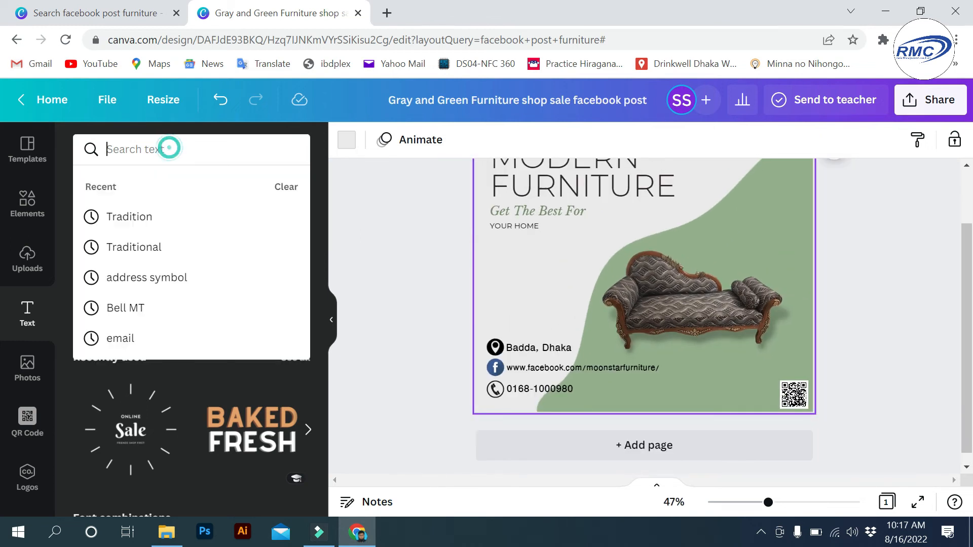
{"action": "type", "text": "buy "}
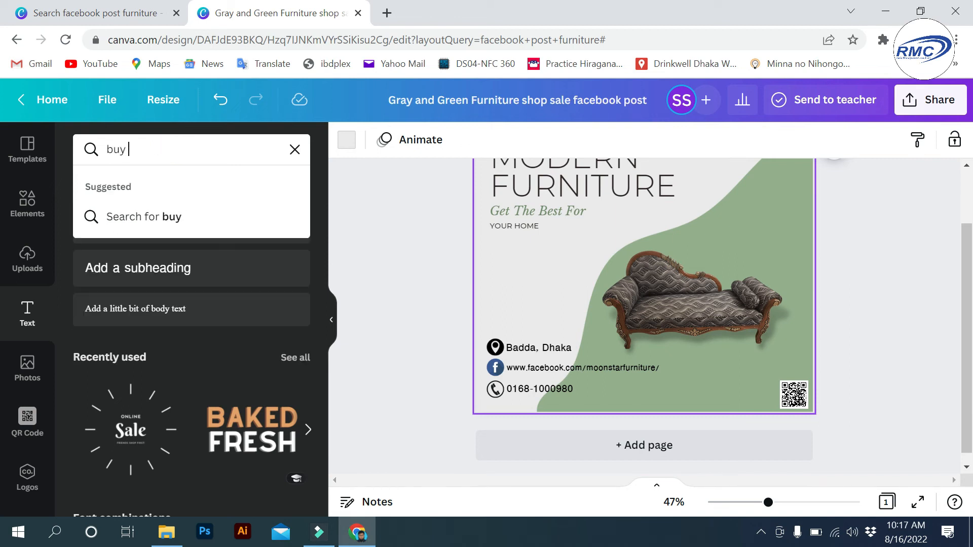
{"action": "type", "text": "now"}
{"action": "key", "text": "Return"}
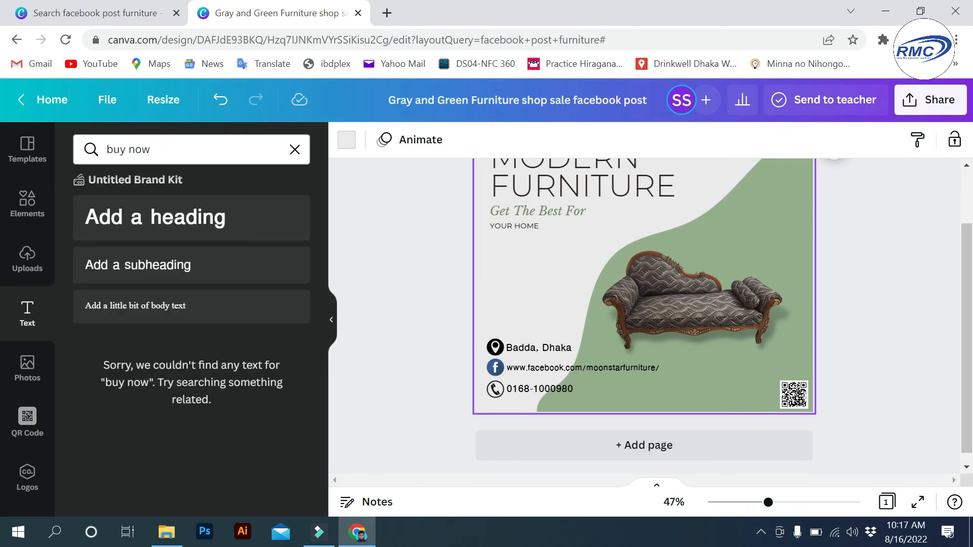
{"action": "left_click", "coordinate": [31, 207]}
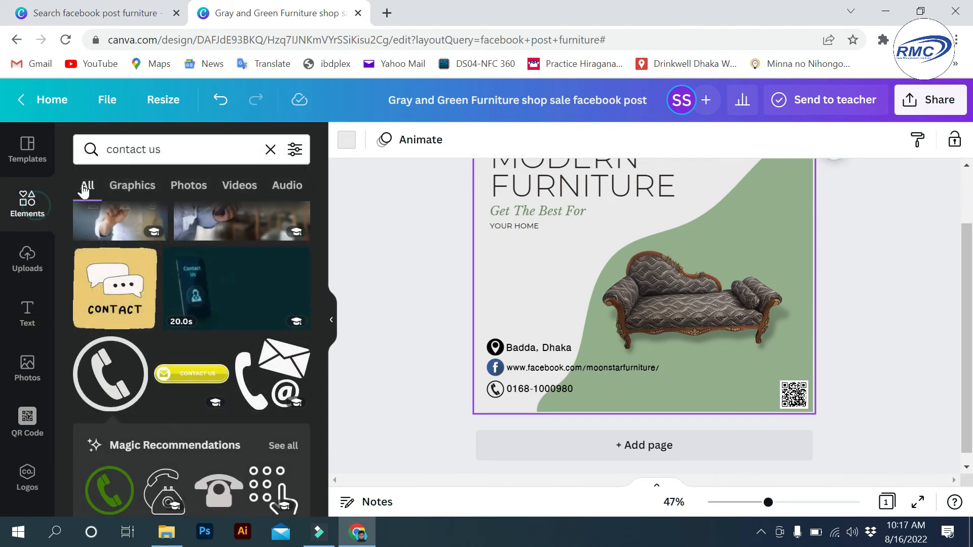
{"action": "left_click", "coordinate": [191, 152]}
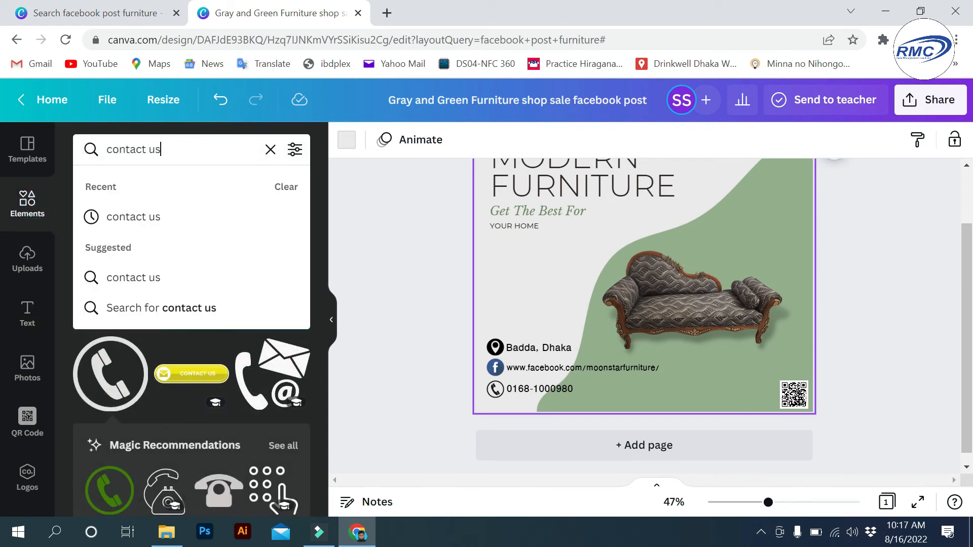
{"action": "key", "text": "BackSpace"}
{"action": "key", "text": "BackSpace"}
{"action": "key", "text": "BackSpace"}
{"action": "key", "text": "BackSpace"}
{"action": "key", "text": "BackSpace"}
{"action": "key", "text": "BackSpace"}
{"action": "key", "text": "BackSpace"}
{"action": "key", "text": "BackSpace"}
{"action": "key", "text": "BackSpace"}
{"action": "type", "text": "buy"}
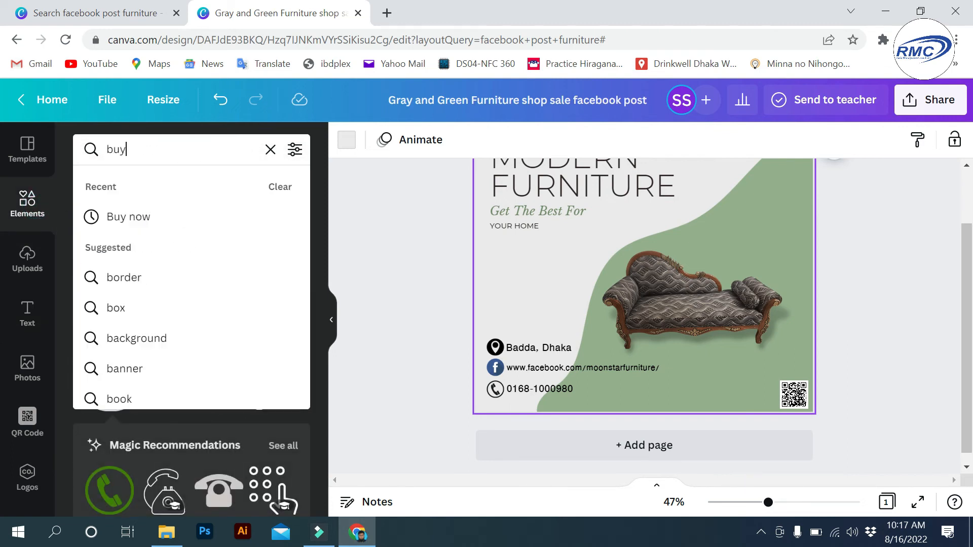
{"action": "type", "text": " now"}
{"action": "key", "text": "Return"}
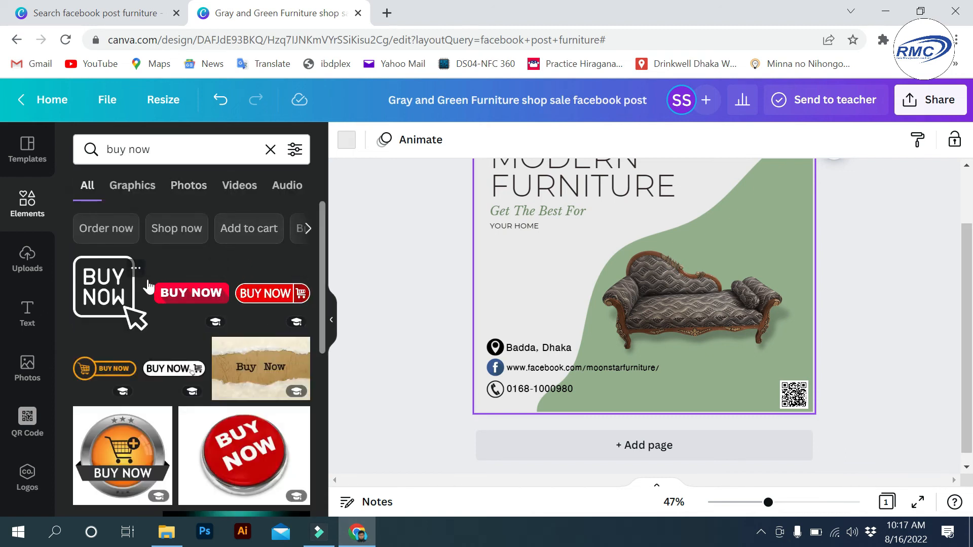
- Add the outlined BUY NOW icon and shrink it above the contact column on the left
{"action": "left_click", "coordinate": [136, 269]}
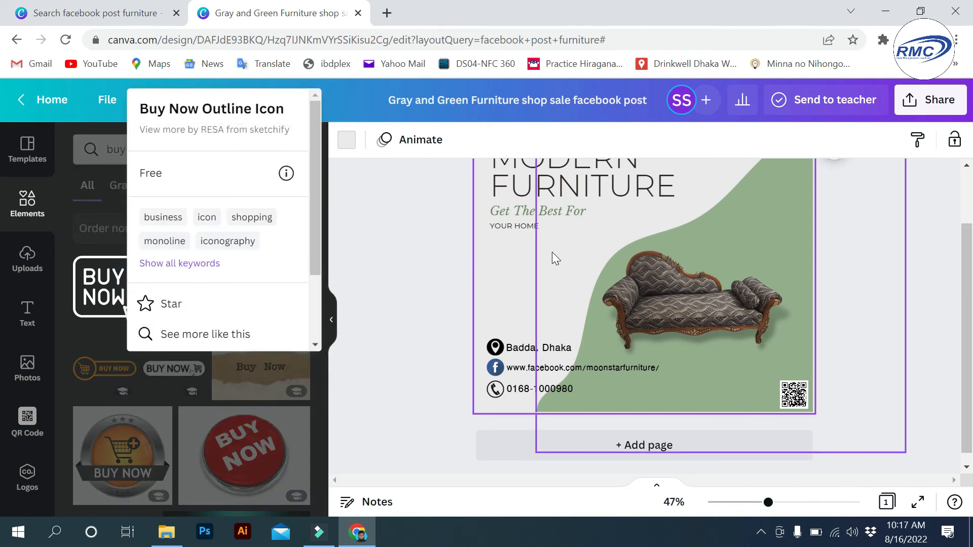
{"action": "left_click", "coordinate": [394, 253]}
{"action": "left_click", "coordinate": [108, 281]}
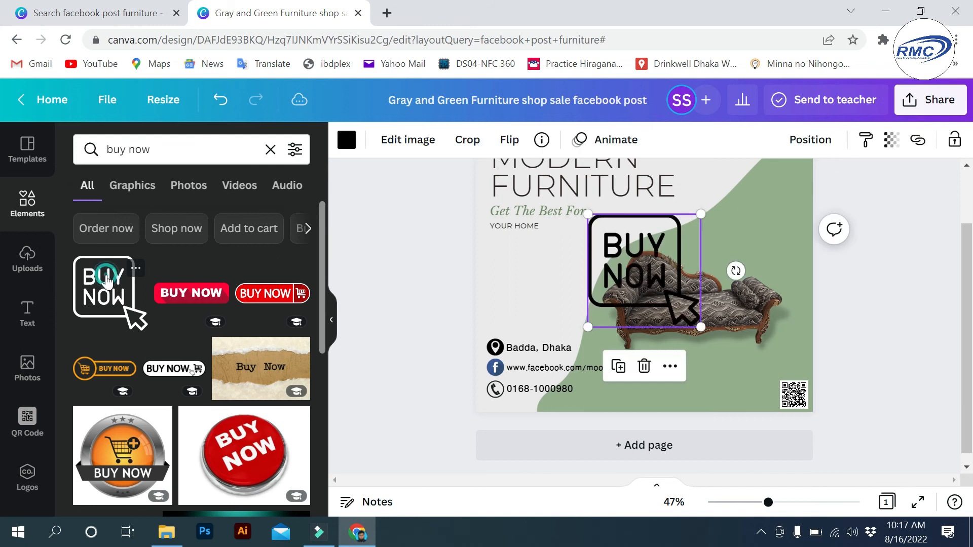
{"action": "left_click_drag", "start_coordinate": [694, 217], "coordinate": [522, 283]}
{"action": "left_click", "coordinate": [705, 233]}
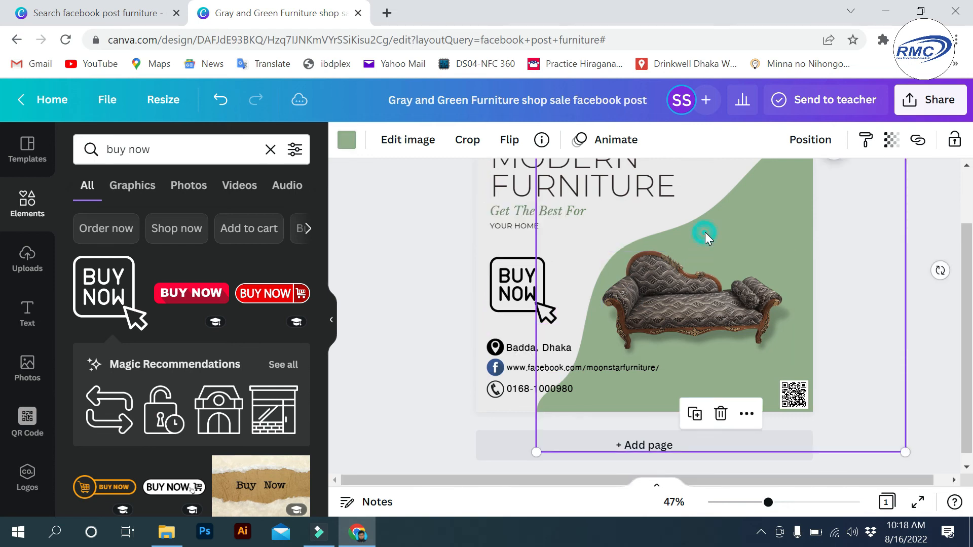
{"action": "left_click", "coordinate": [434, 238]}
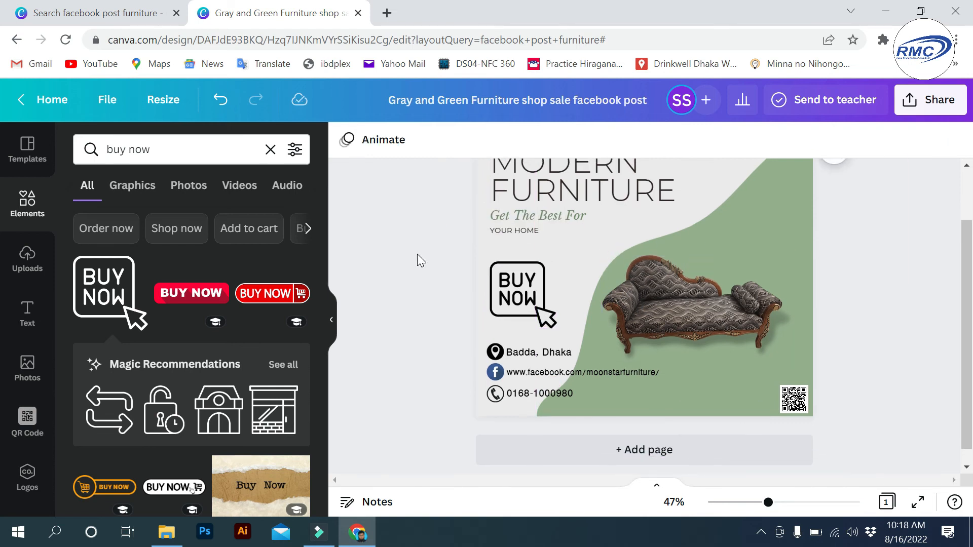
{"action": "scroll", "coordinate": [418, 254], "scroll_direction": "up", "scroll_amount": 2}
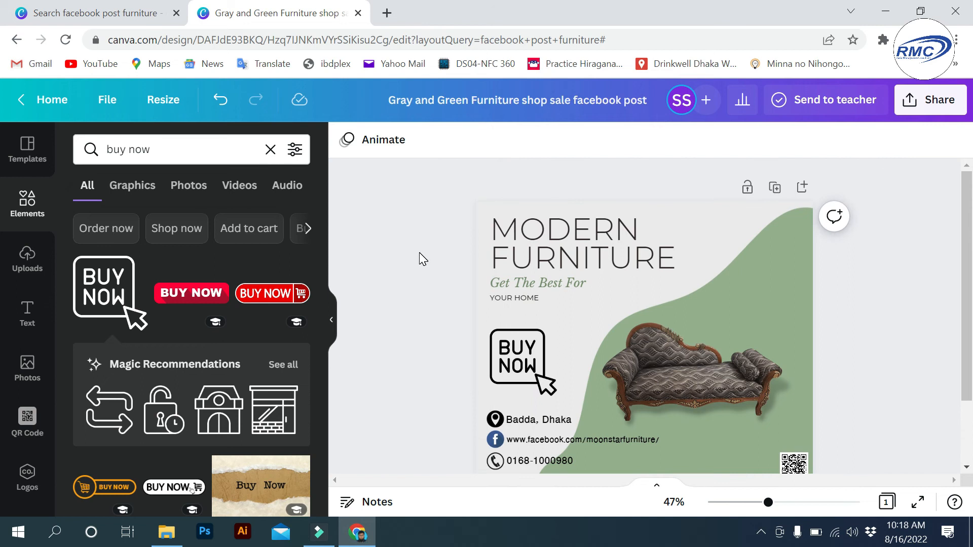
- Drag the 'Furniture (3)' logo from the Downloads folder into Canva's Uploads panel
{"action": "left_click", "coordinate": [894, 10]}
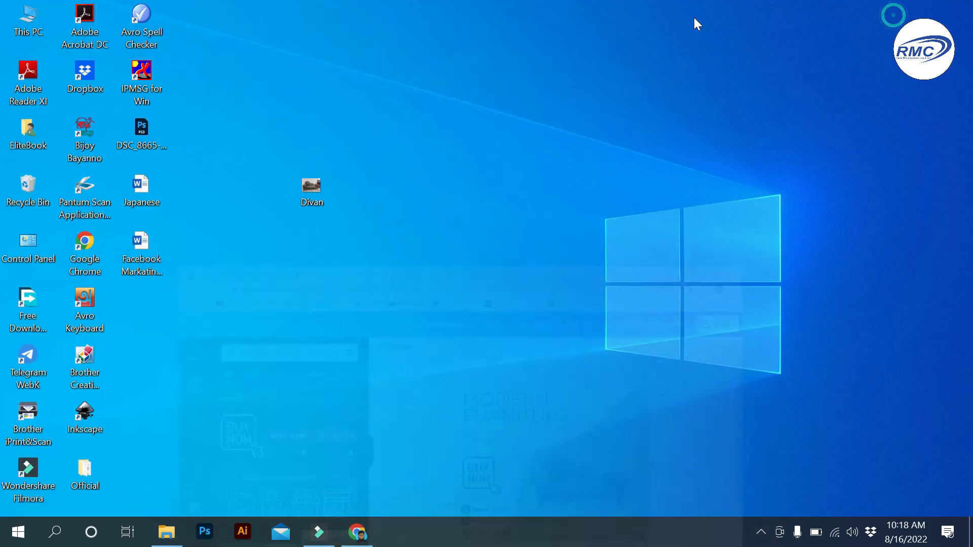
{"action": "double_click", "coordinate": [22, 29]}
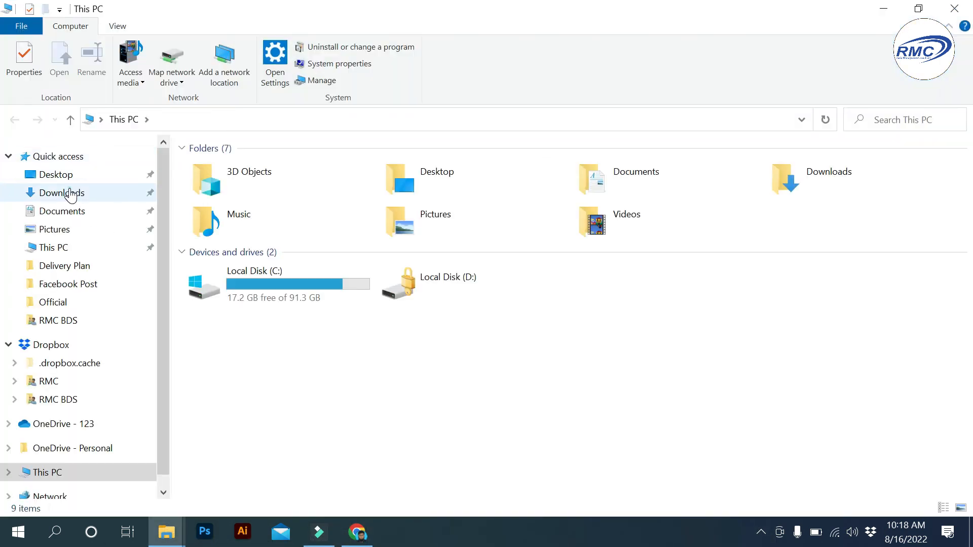
{"action": "left_click", "coordinate": [70, 193]}
{"action": "scroll", "coordinate": [529, 312], "scroll_direction": "down", "scroll_amount": 8}
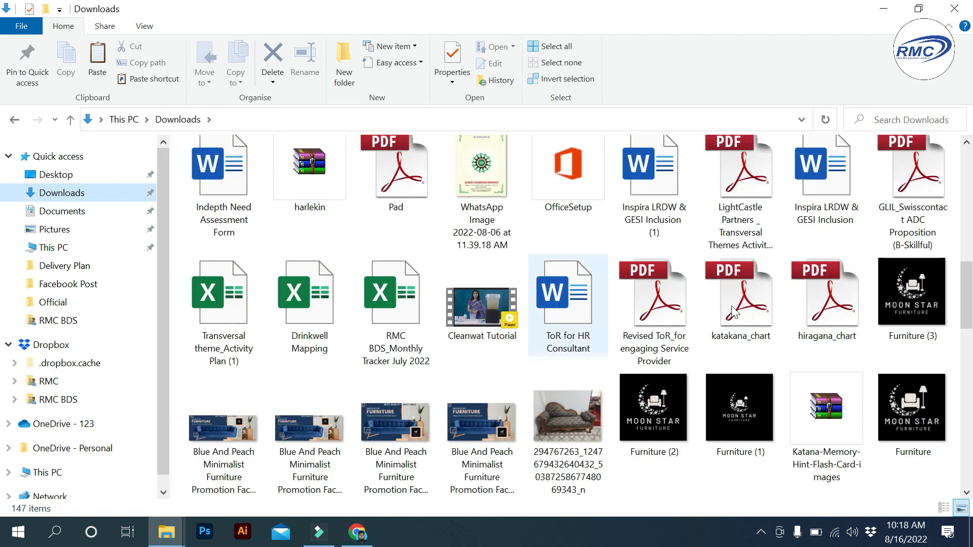
{"action": "double_click", "coordinate": [903, 303]}
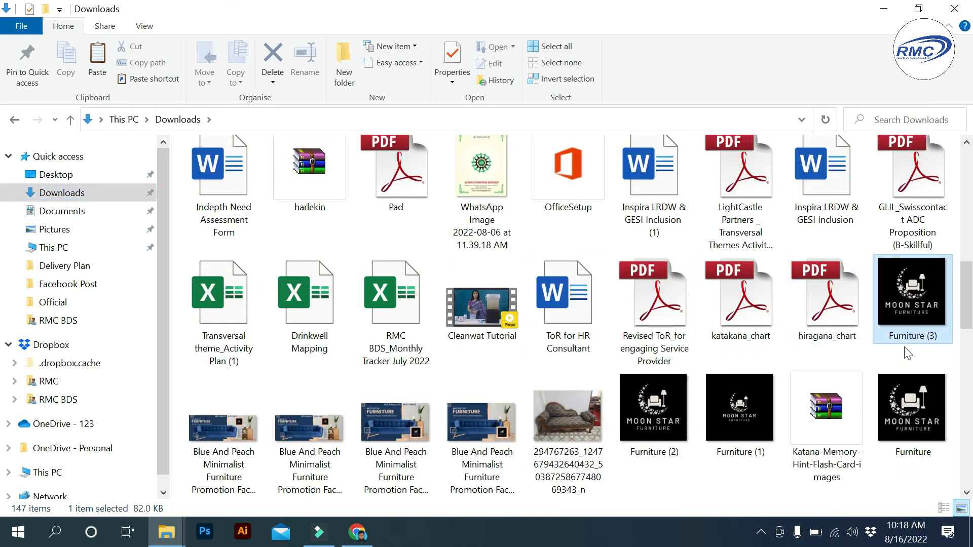
{"action": "right_click", "coordinate": [906, 323]}
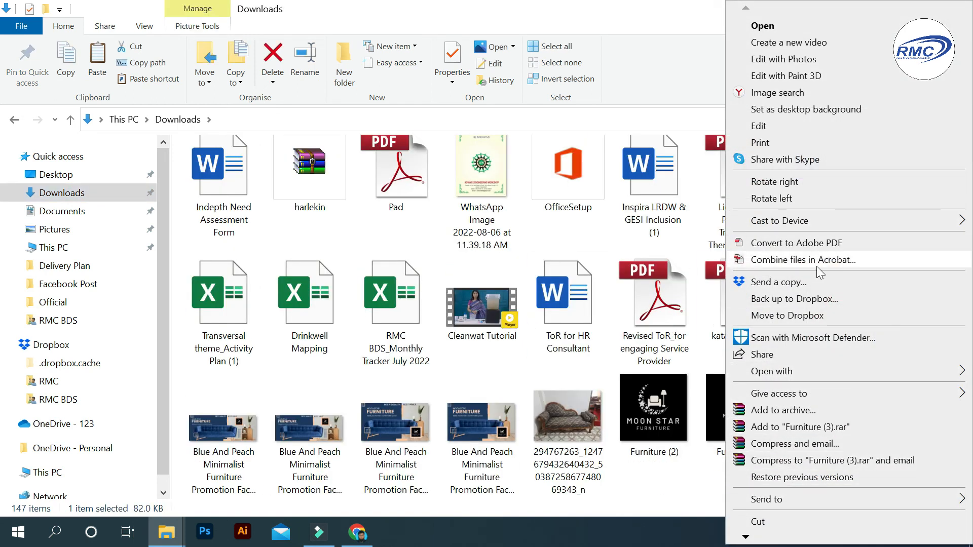
{"action": "left_click", "coordinate": [675, 247]}
{"action": "left_click_drag", "start_coordinate": [897, 305], "coordinate": [136, 256]}
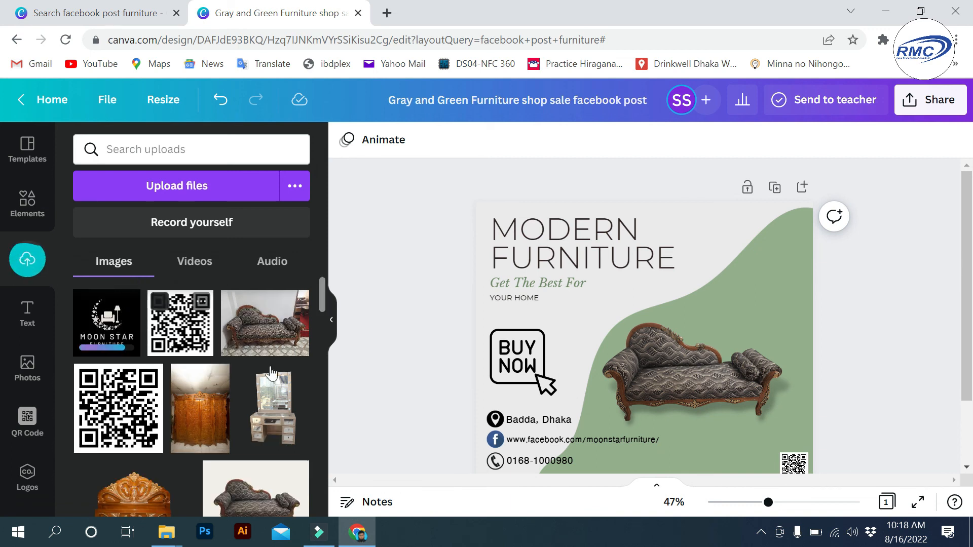
- Add the Moon Star logo to the post, shrink it, and undo the accidental address text move
{"action": "left_click", "coordinate": [116, 329]}
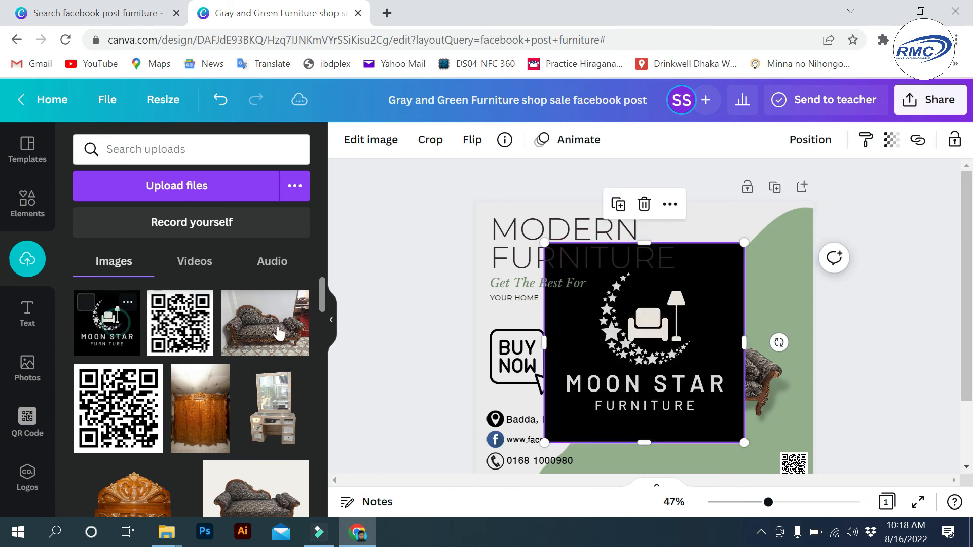
{"action": "left_click_drag", "start_coordinate": [744, 242], "coordinate": [580, 395]}
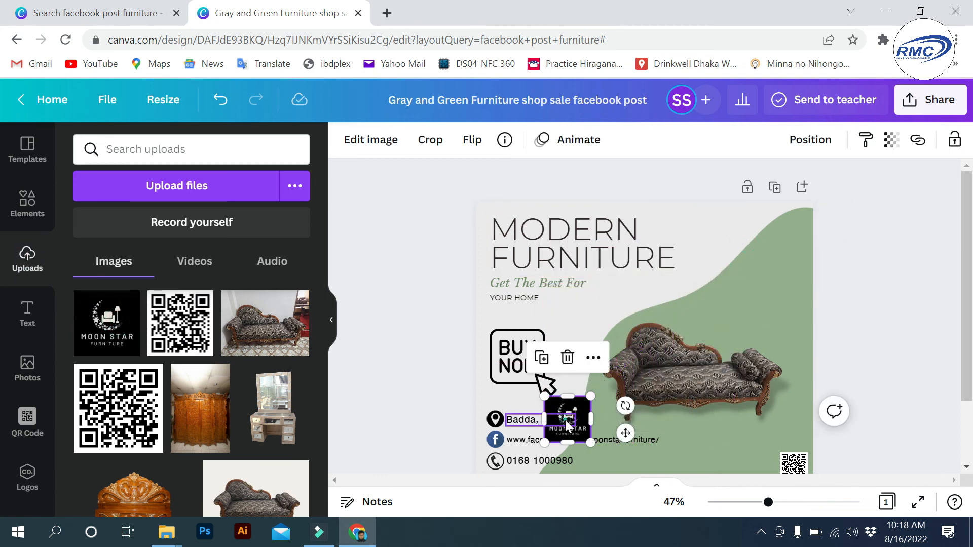
{"action": "left_click", "coordinate": [568, 424]}
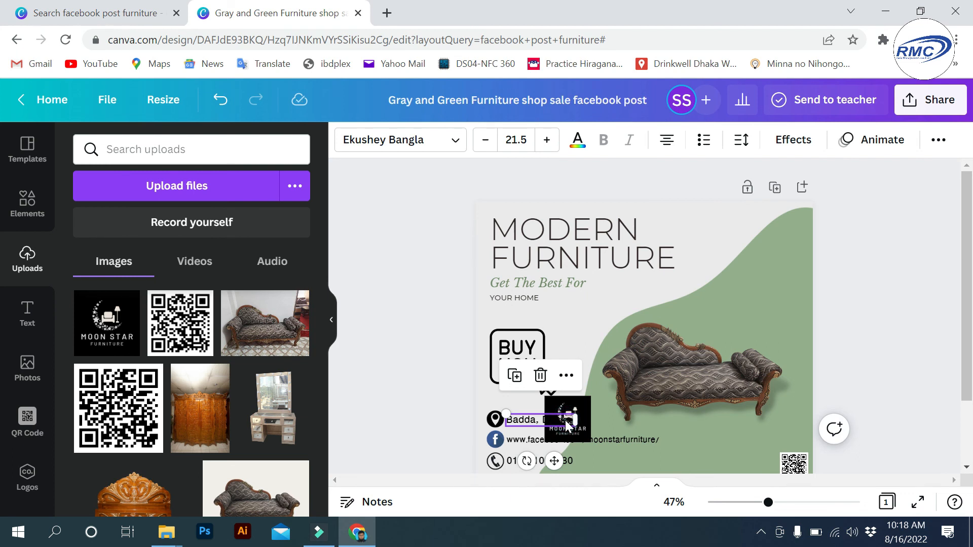
{"action": "left_click", "coordinate": [589, 399]}
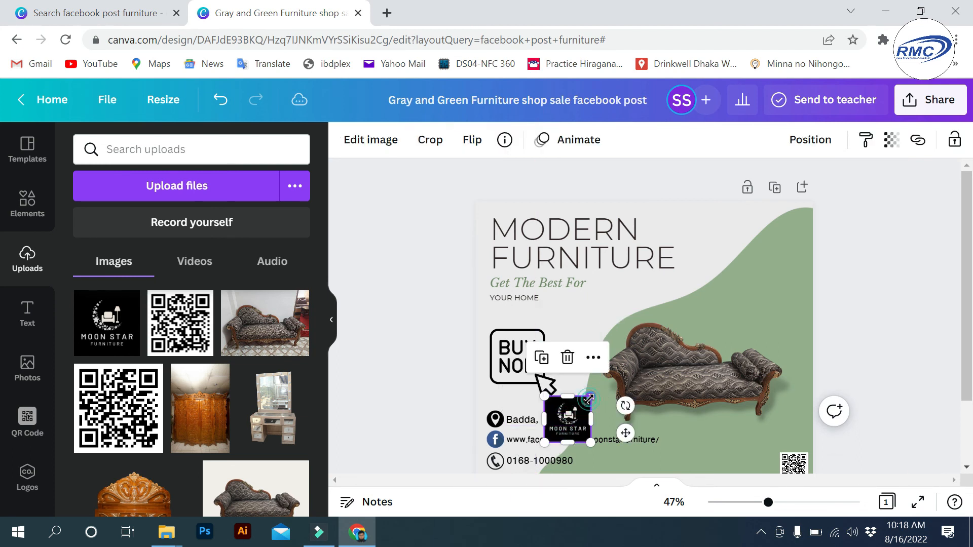
{"action": "left_click_drag", "start_coordinate": [581, 419], "coordinate": [745, 296]}
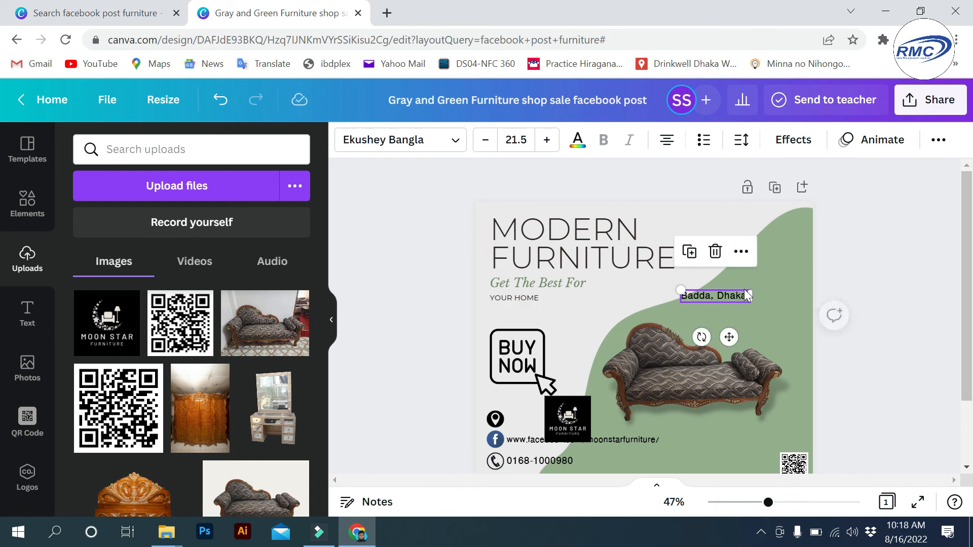
{"action": "key", "text": "ctrl+z"}
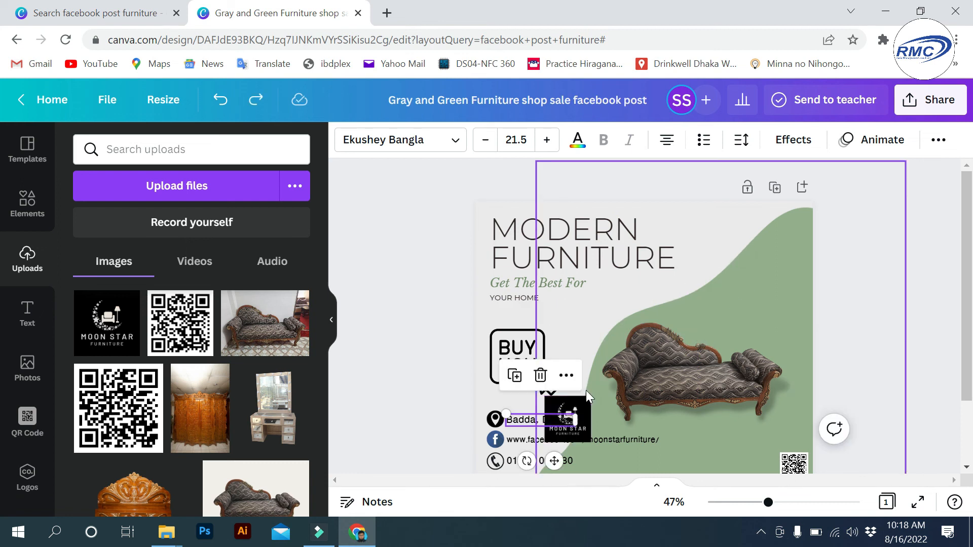
- Place the logo in the top-right corner and resize it to 91 × 91
{"action": "left_click", "coordinate": [620, 330]}
{"action": "left_click", "coordinate": [584, 406]}
{"action": "left_click_drag", "start_coordinate": [584, 407], "coordinate": [795, 225]}
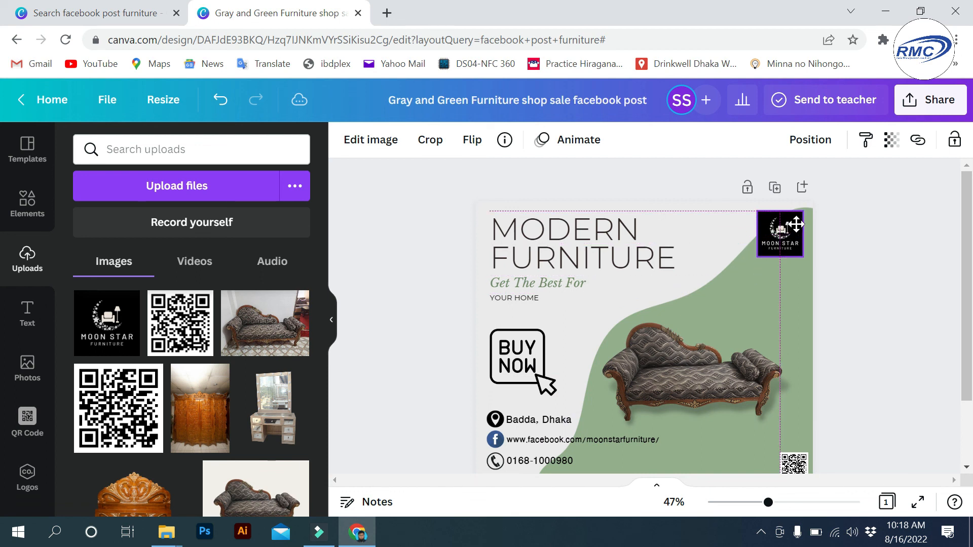
{"action": "left_click_drag", "start_coordinate": [757, 258], "coordinate": [769, 246]}
{"action": "left_click", "coordinate": [724, 288]}
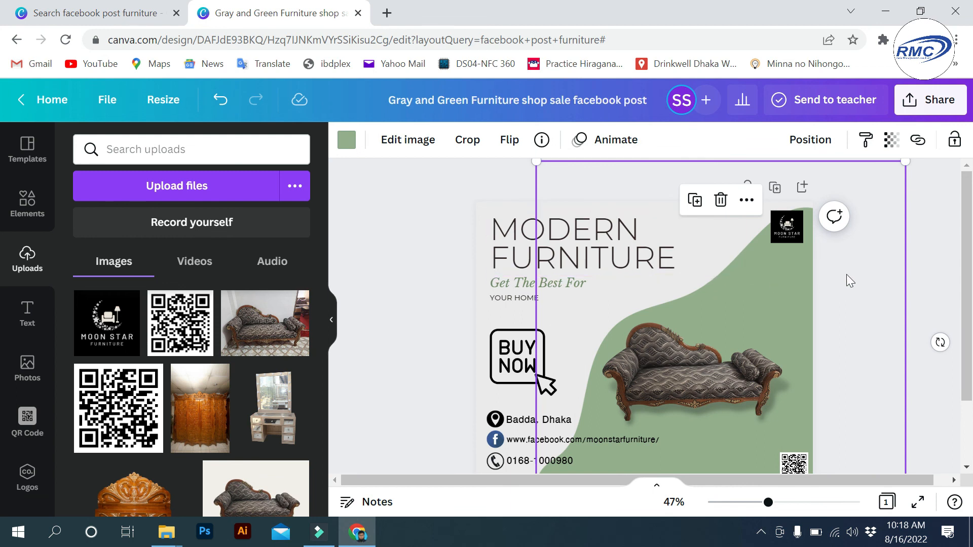
{"action": "scroll", "coordinate": [852, 268], "scroll_direction": "down", "scroll_amount": 2}
{"action": "scroll", "coordinate": [851, 269], "scroll_direction": "up", "scroll_amount": 2}
{"action": "left_click", "coordinate": [456, 268]}
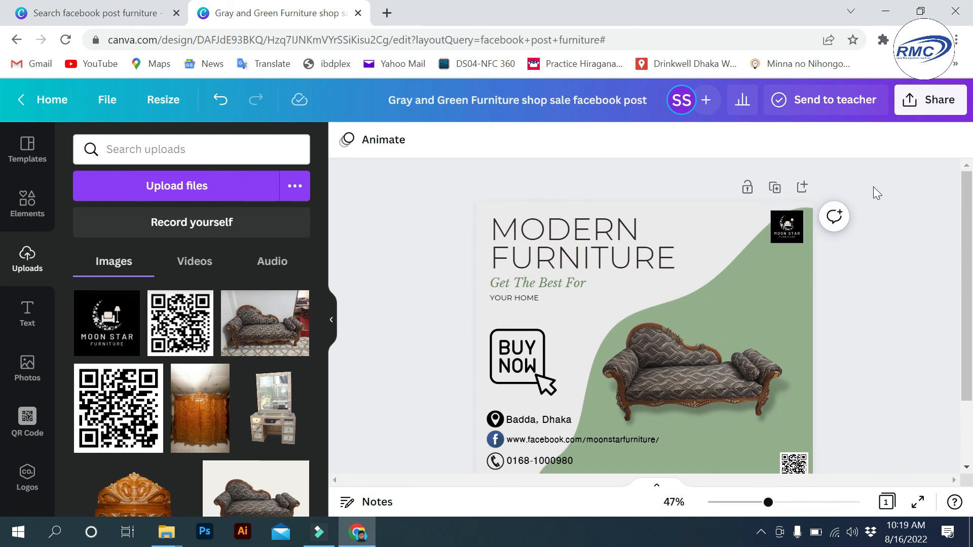
- Download the post as a JPG at size 1.5 (1410 × 1182 px)
{"action": "left_click", "coordinate": [940, 113]}
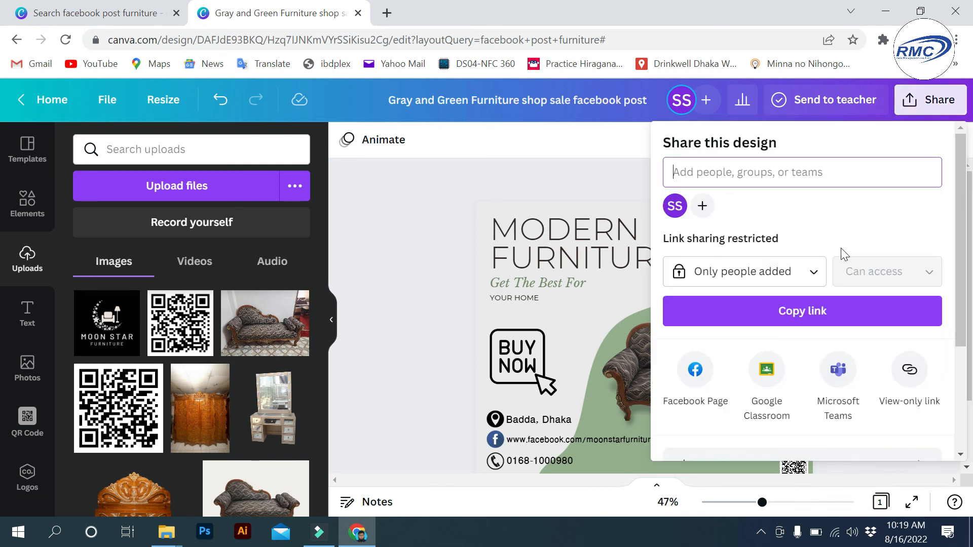
{"action": "scroll", "coordinate": [836, 254], "scroll_direction": "down", "scroll_amount": 3}
{"action": "left_click", "coordinate": [928, 313]}
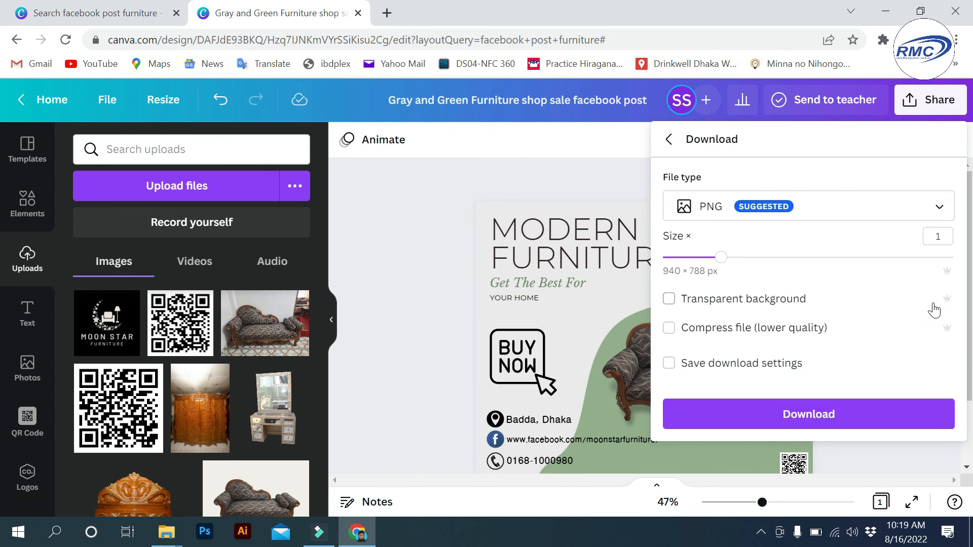
{"action": "left_click", "coordinate": [860, 208]}
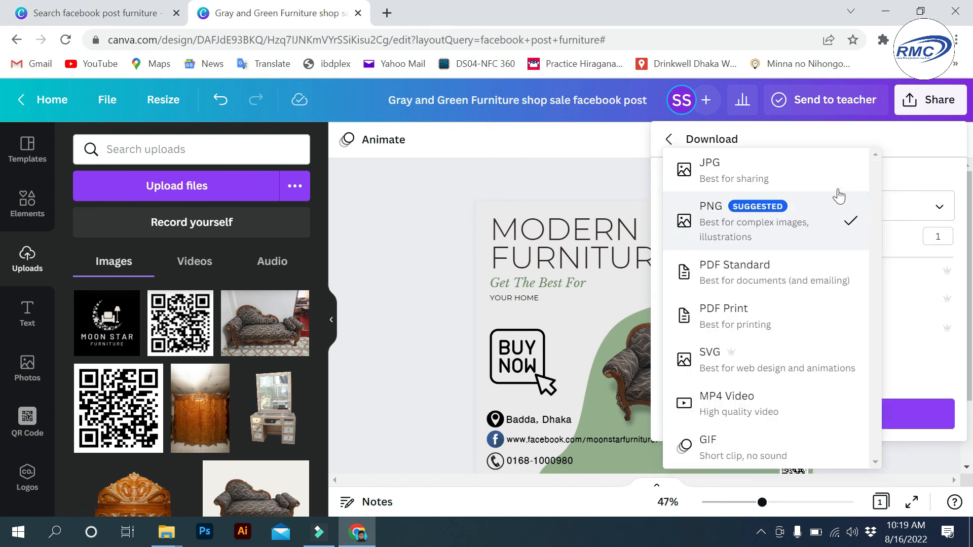
{"action": "left_click", "coordinate": [779, 179]}
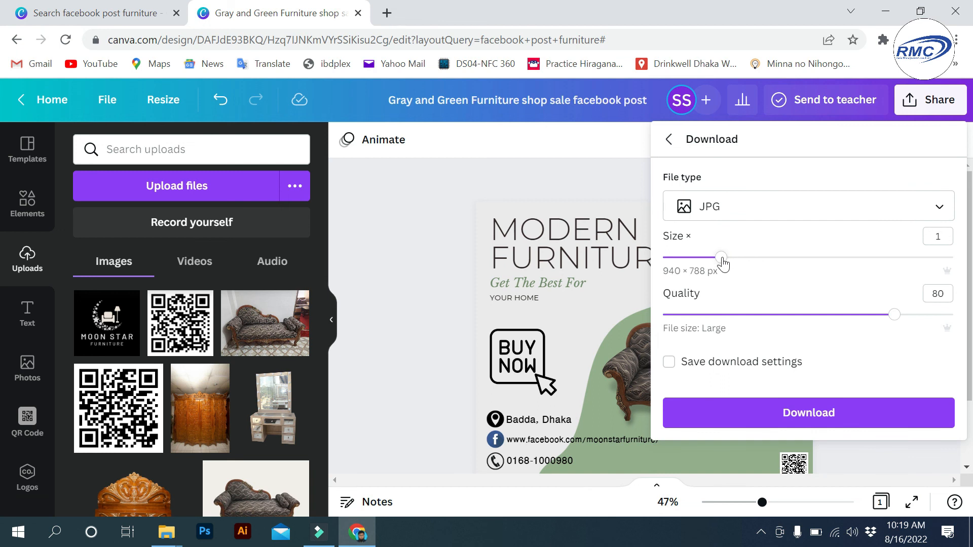
{"action": "left_click_drag", "start_coordinate": [722, 259], "coordinate": [765, 266]}
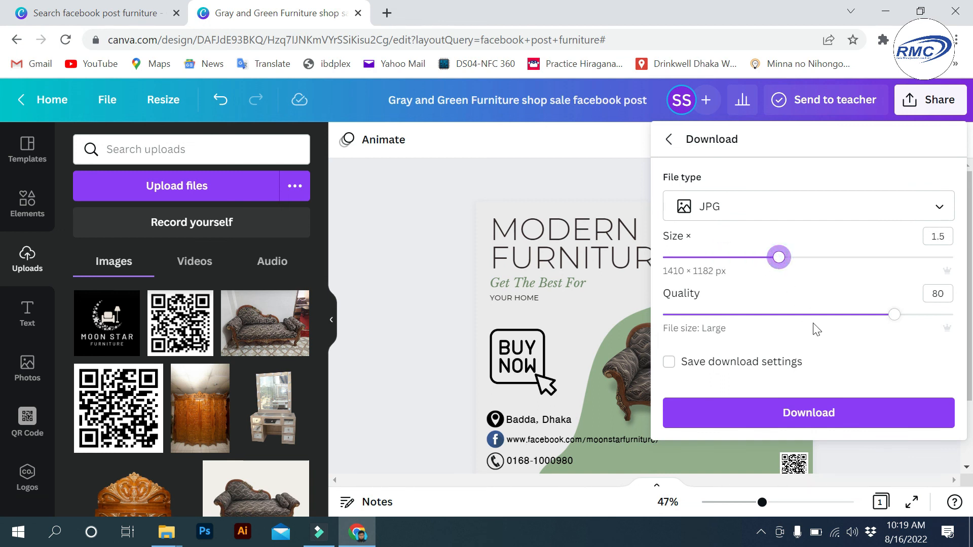
{"action": "left_click", "coordinate": [800, 415]}
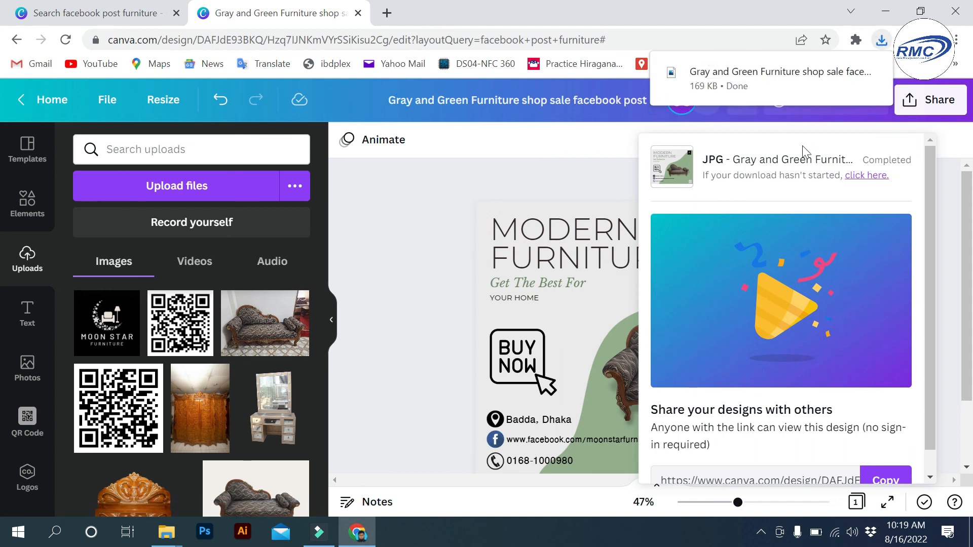
{"action": "left_click", "coordinate": [761, 75]}
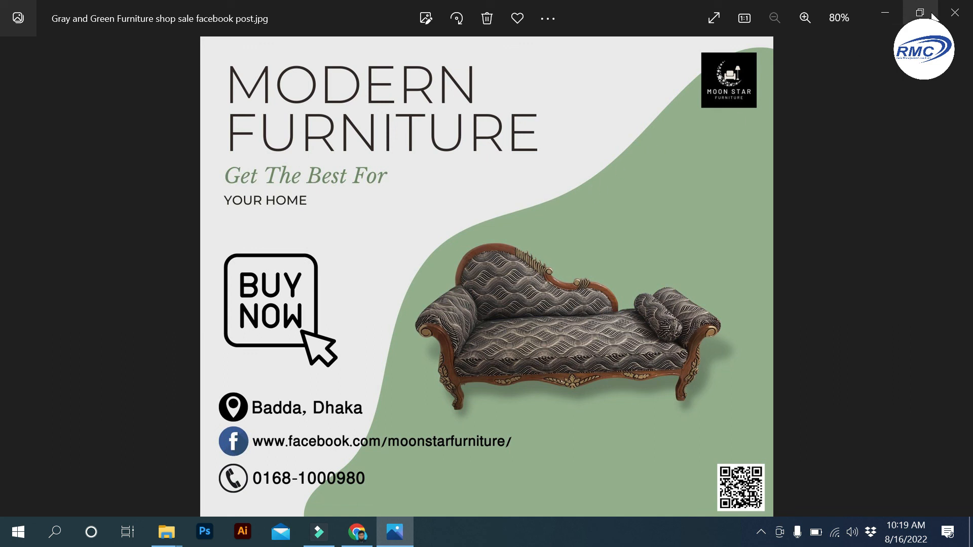
{"action": "left_click", "coordinate": [950, 16]}
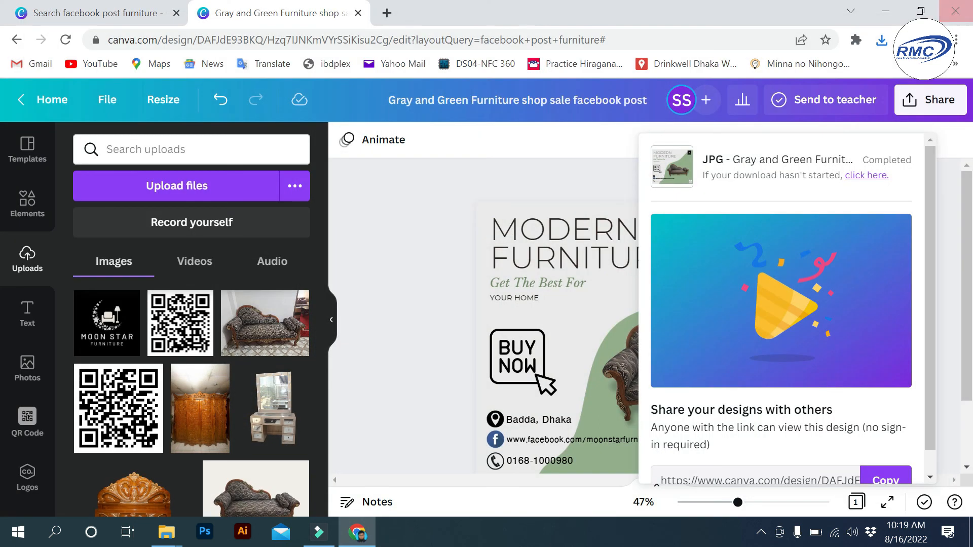
- Dismiss the download panel and return to the Canva home page
{"action": "left_click", "coordinate": [428, 252]}
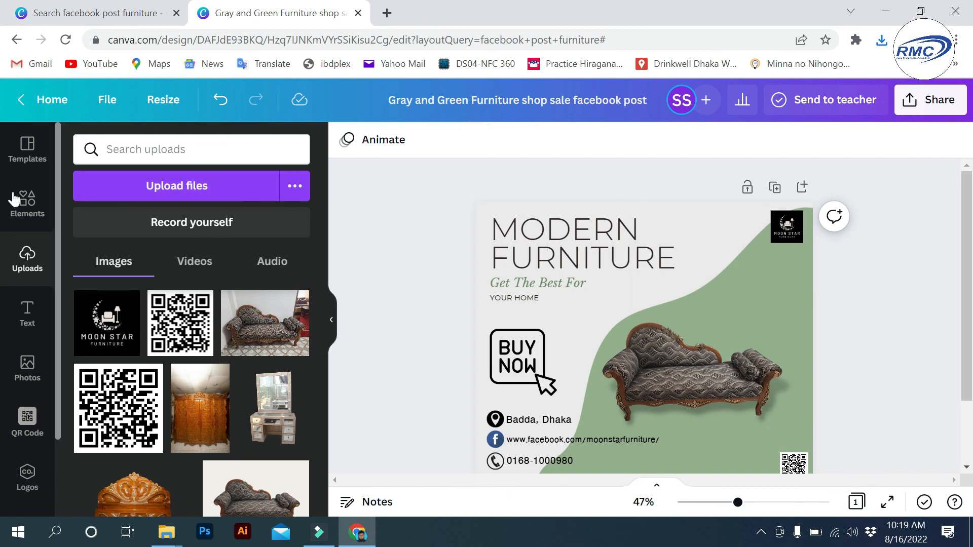
{"action": "left_click", "coordinate": [45, 99]}
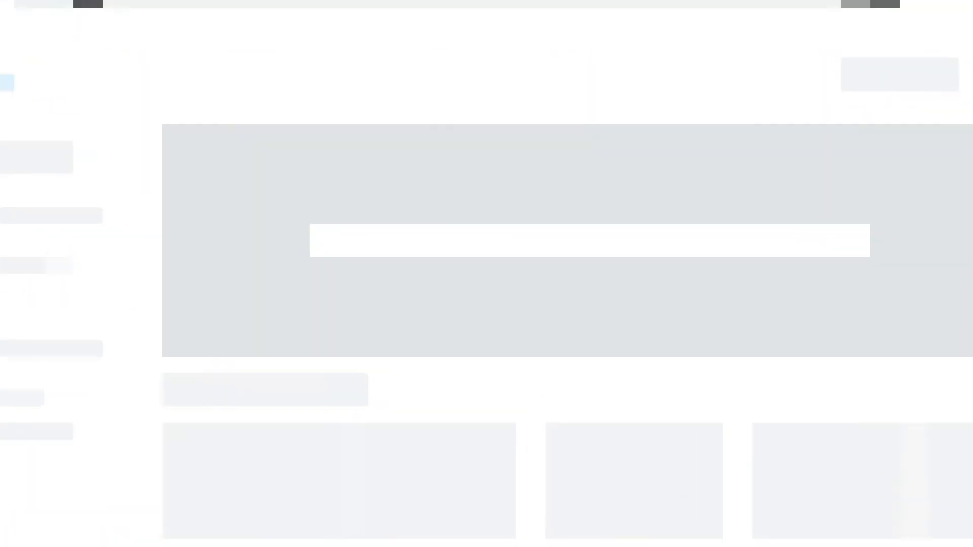